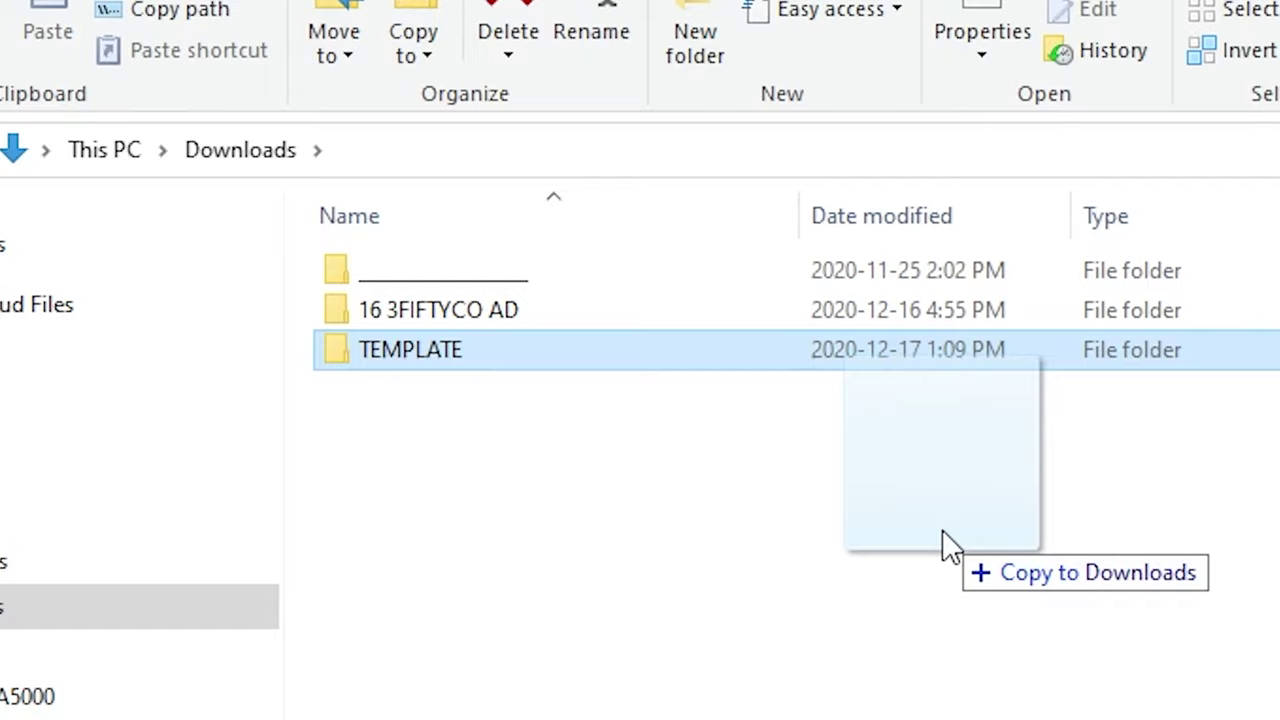
# Show the Downloads folder with the 43.2 GB '16 3FIFTYCO AD' project folder in File Explorer
pyautogui.moveTo(942, 531); pyautogui.dragTo(942, 531)
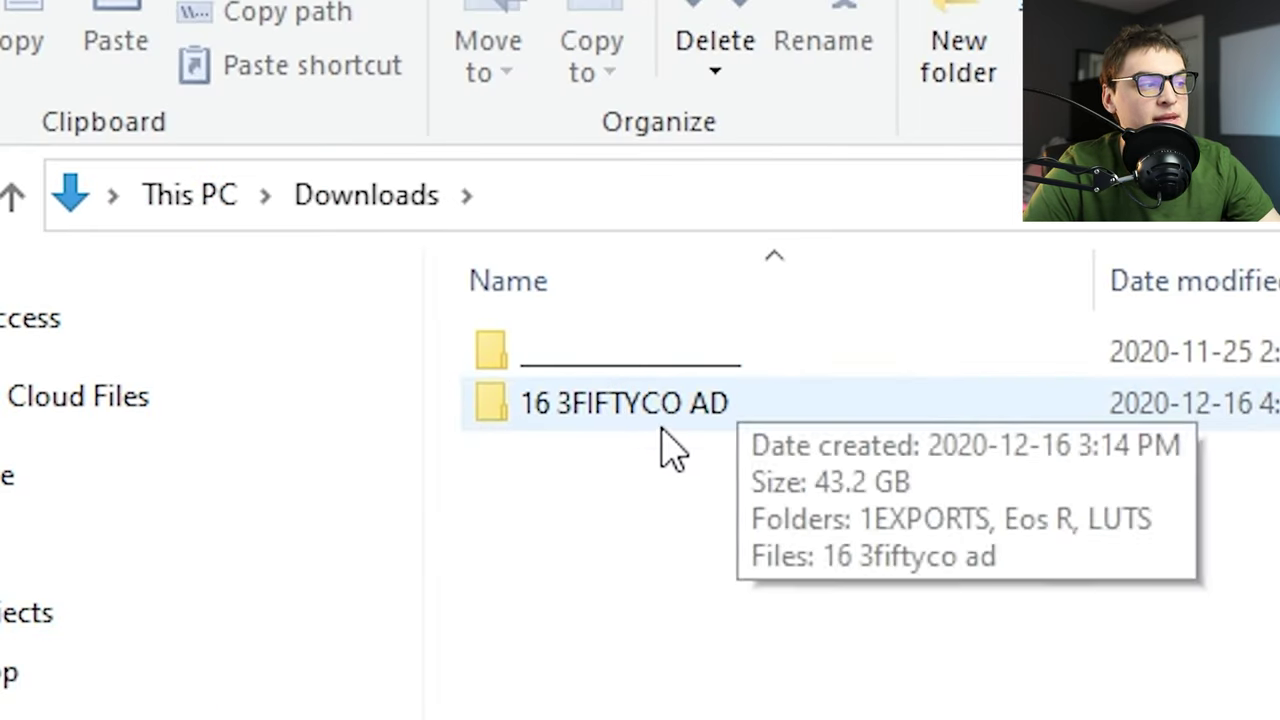
# Open the underscore-named project folder and go over the Eos R, SnowBall, OnePlus, Mavic and H4N folders
pyautogui.doubleClick(600, 351)
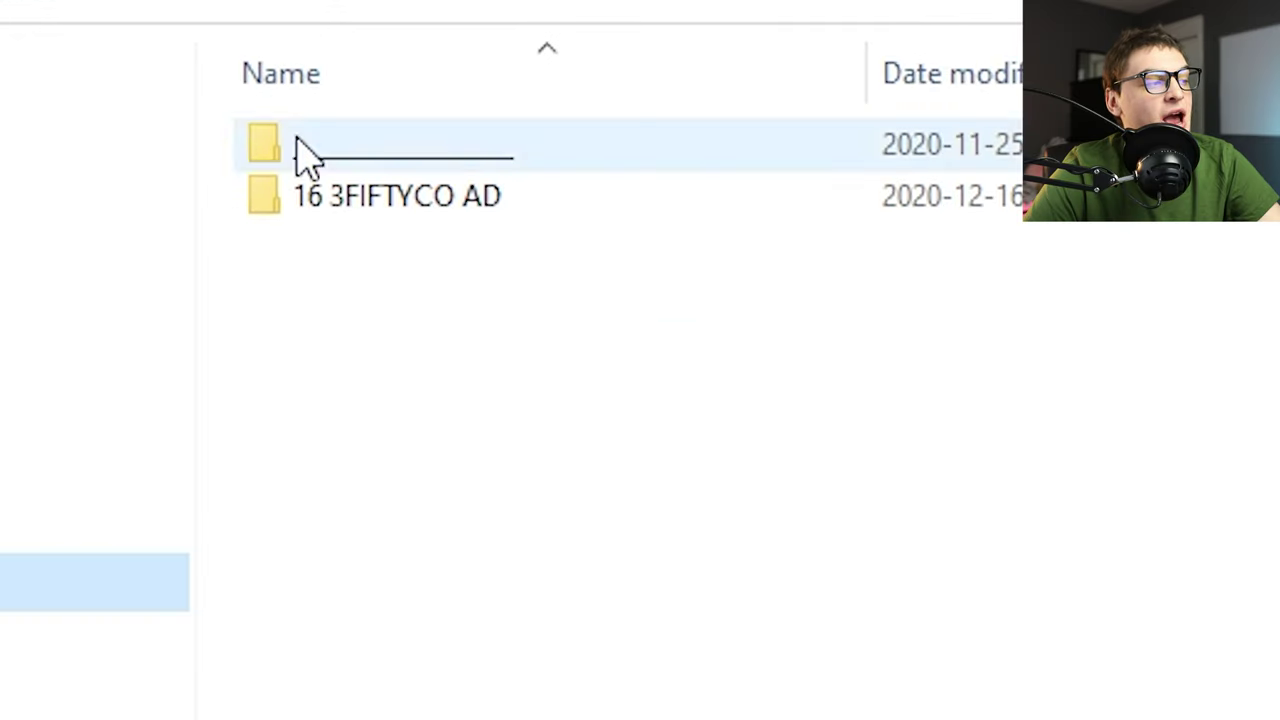
pyautogui.doubleClick(606, 163)
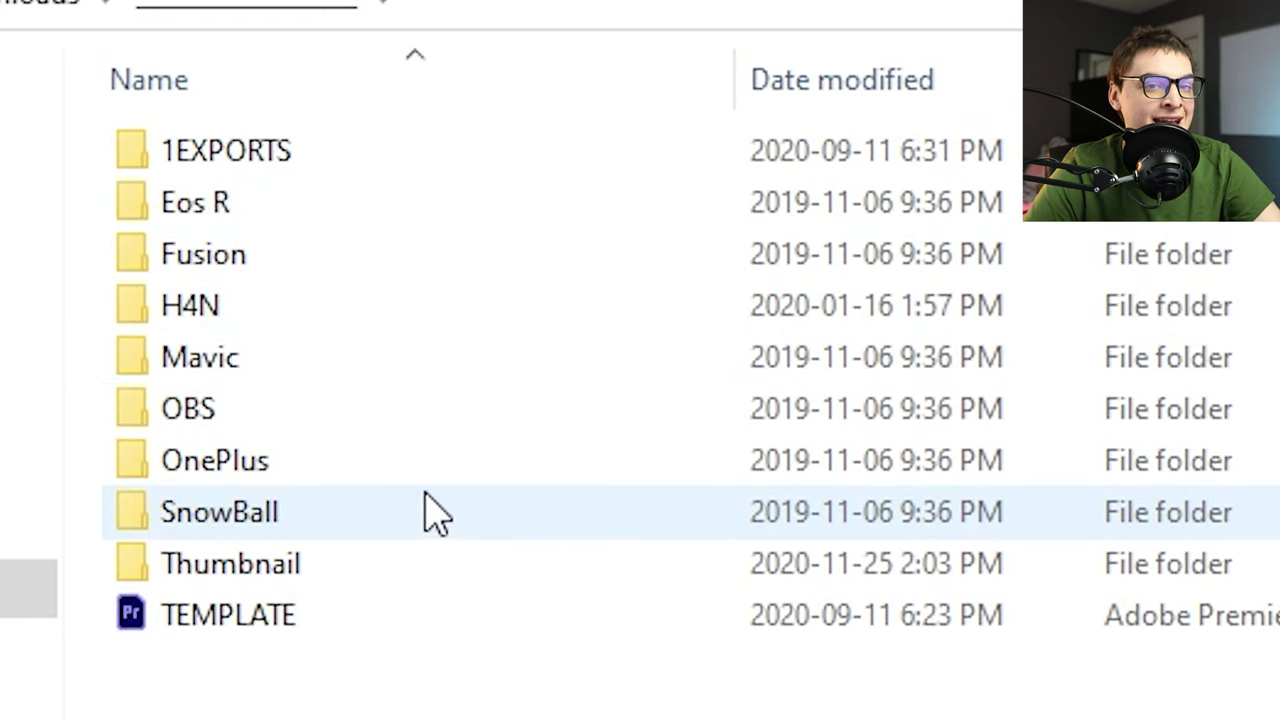
pyautogui.click(450, 205)
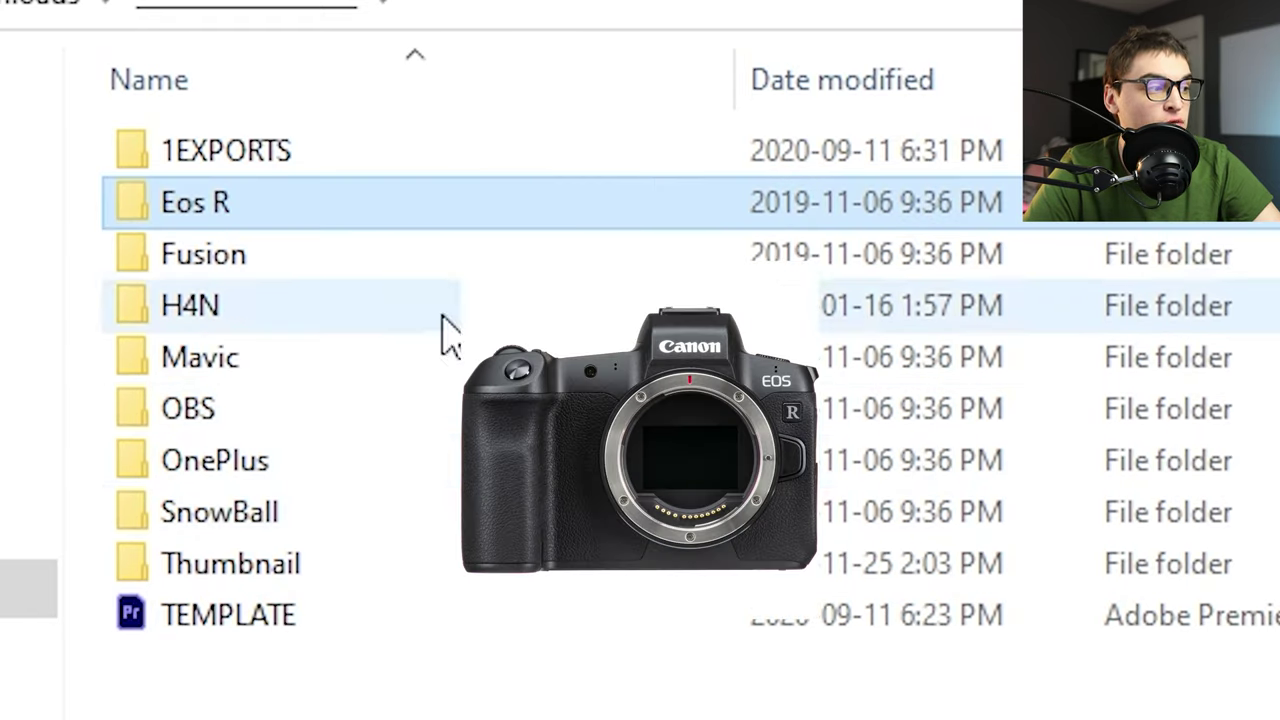
pyautogui.click(375, 531)
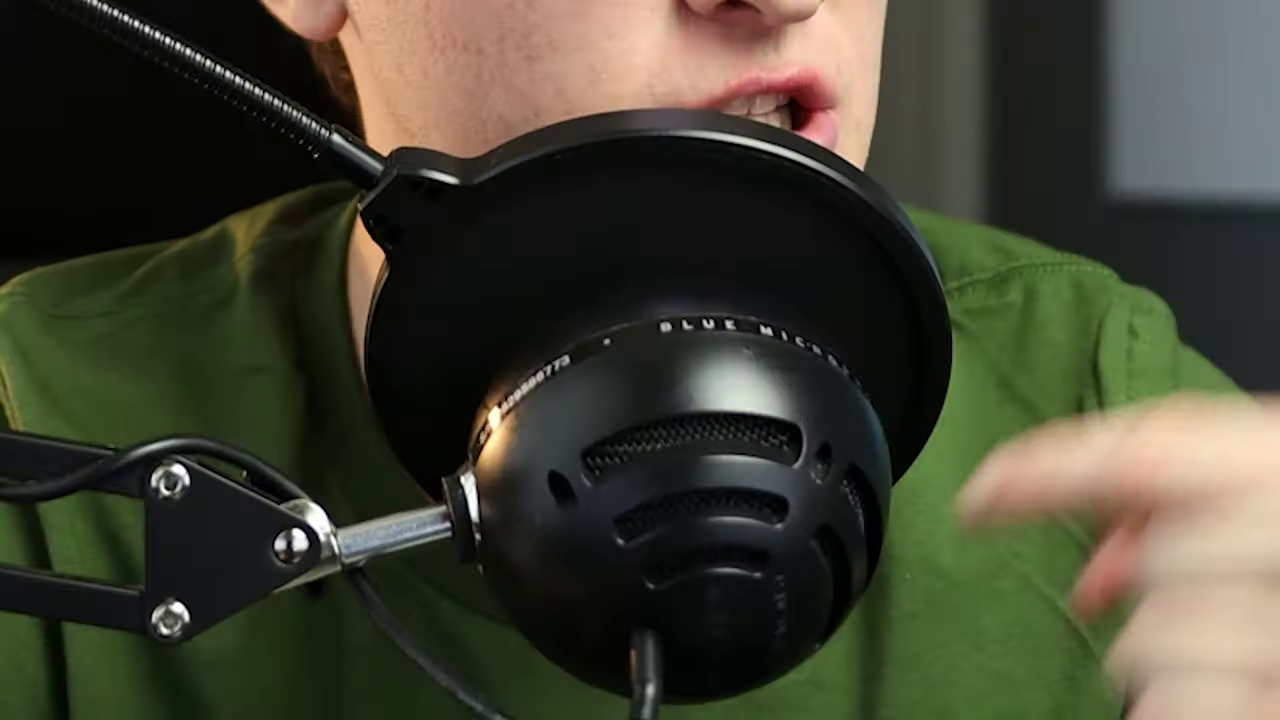
pyautogui.click(372, 460)
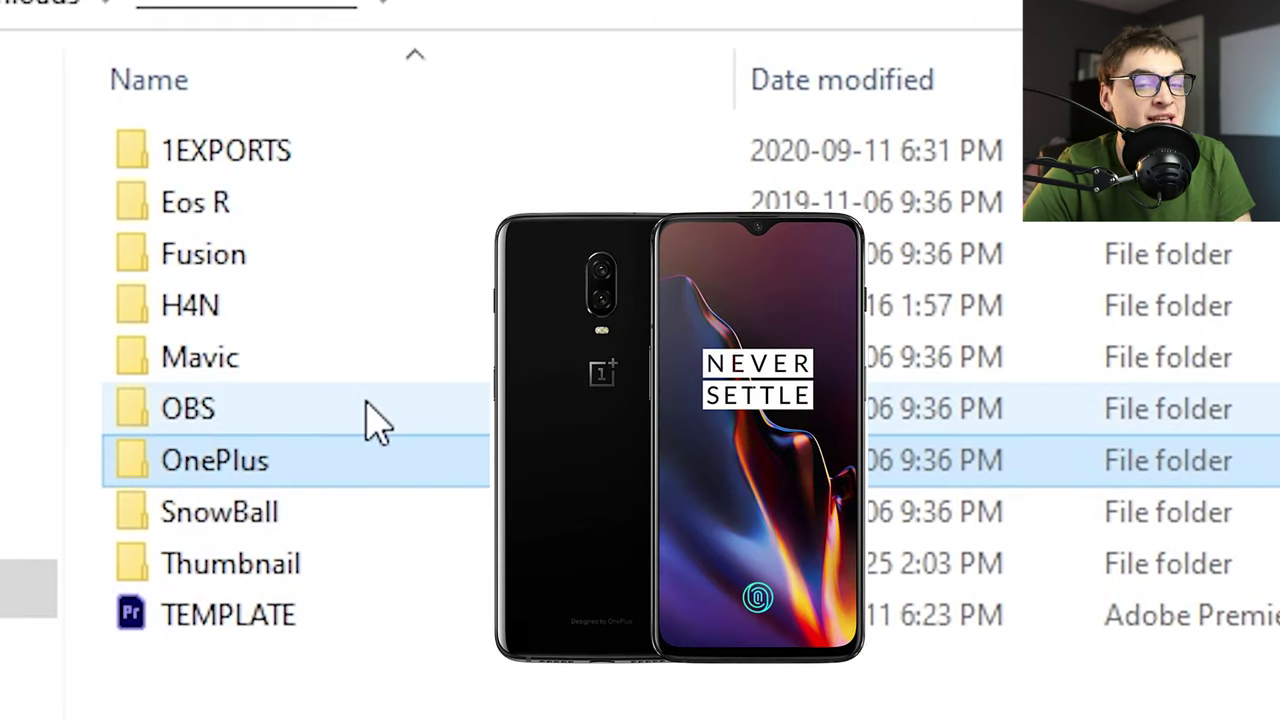
pyautogui.click(305, 358)
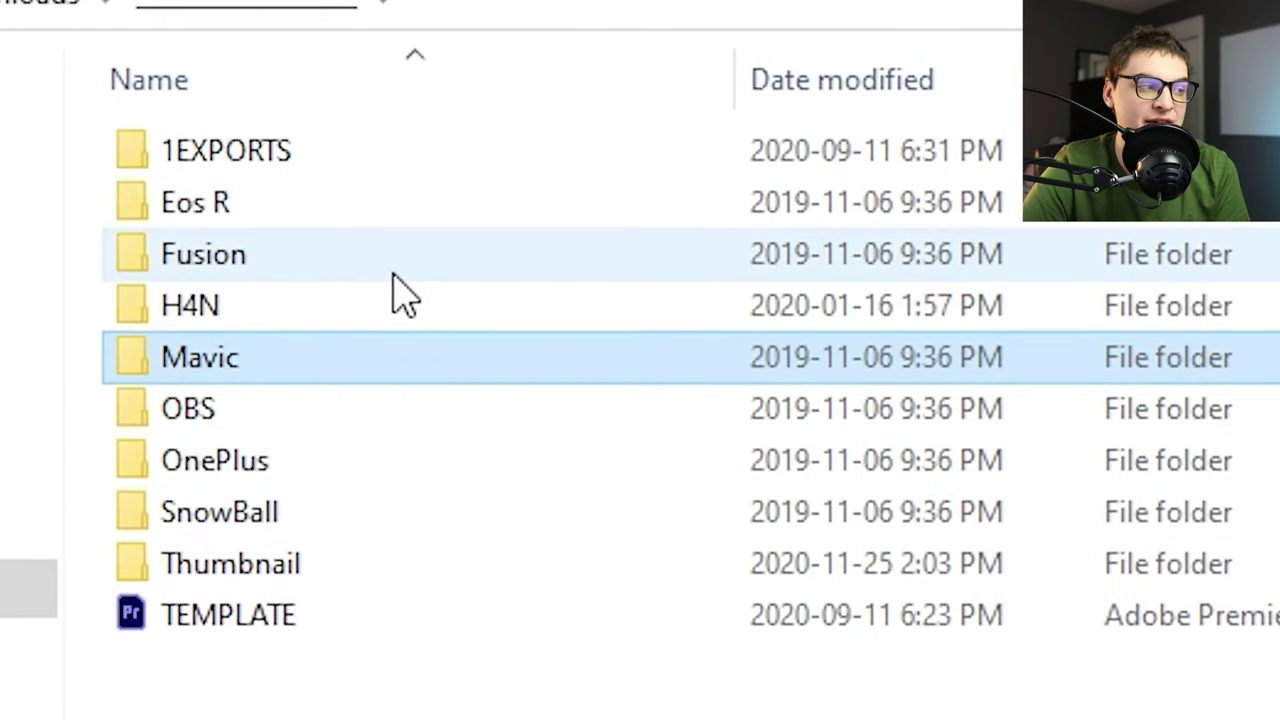
pyautogui.click(425, 318)
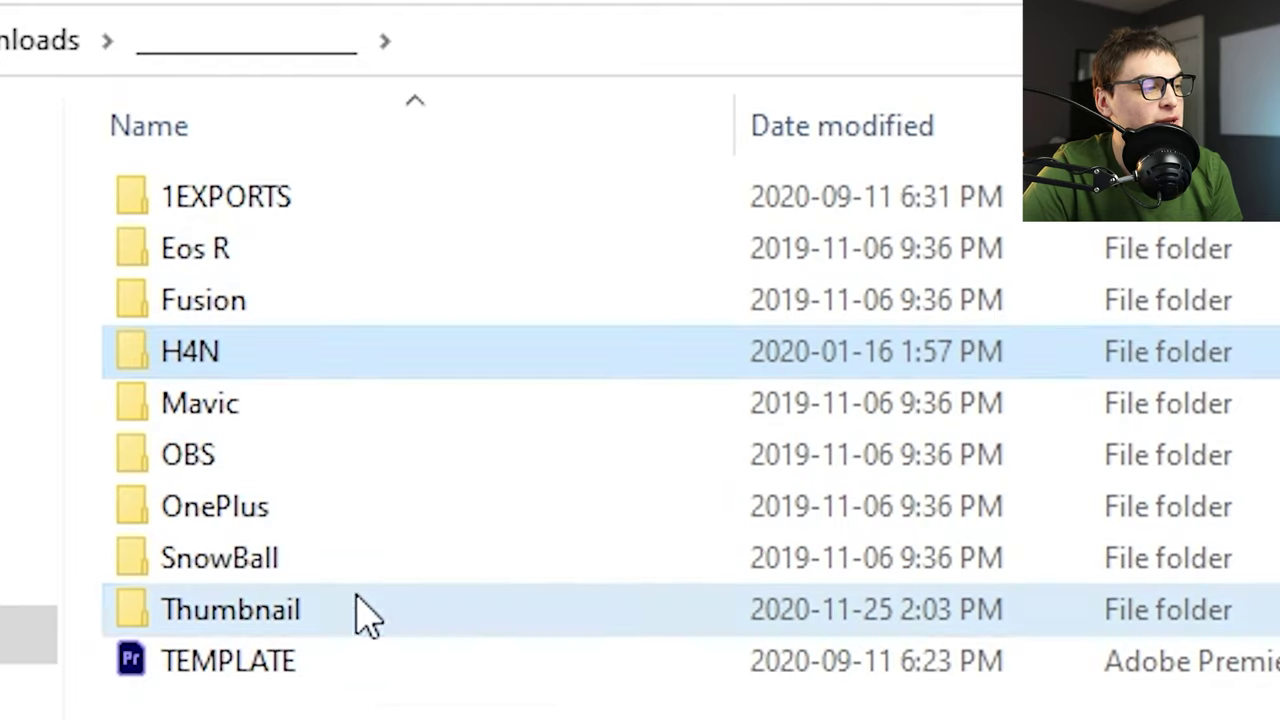
# Open the Thumbnail subfolder to show the Thumbnail PSD
pyautogui.doubleClick(365, 615)
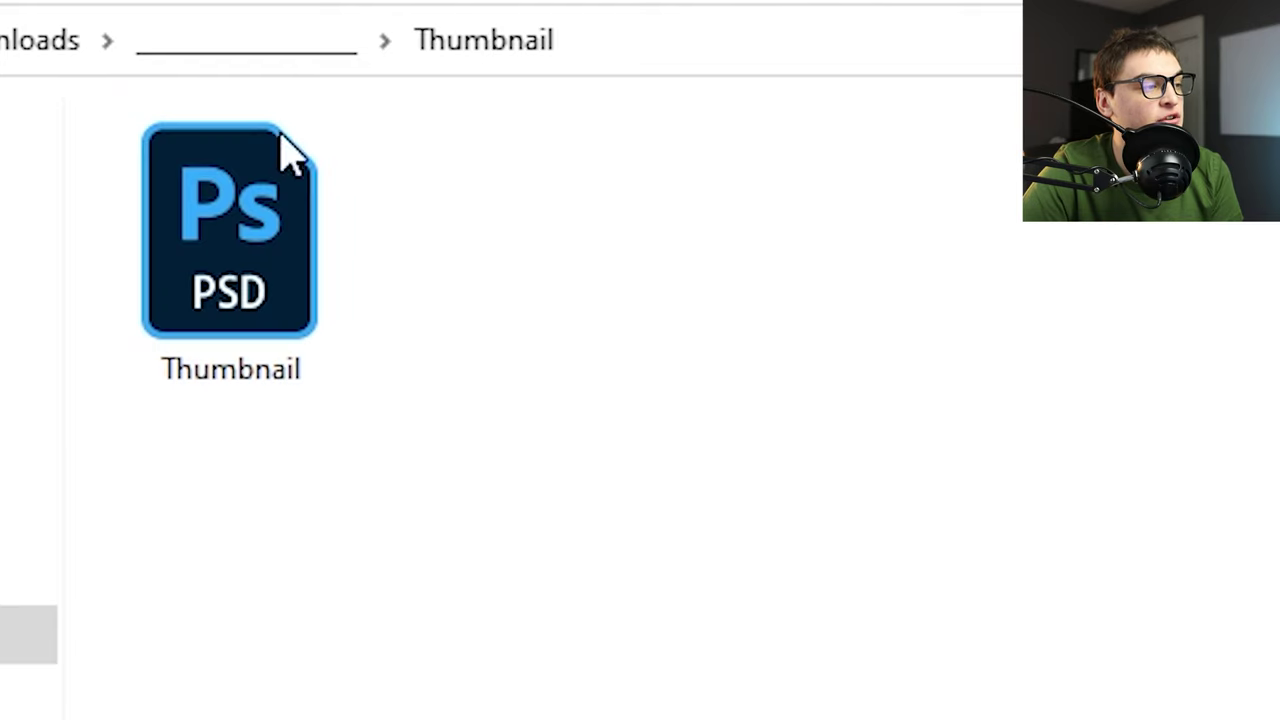
pyautogui.click(330, 55)
pyautogui.doubleClick(420, 613)
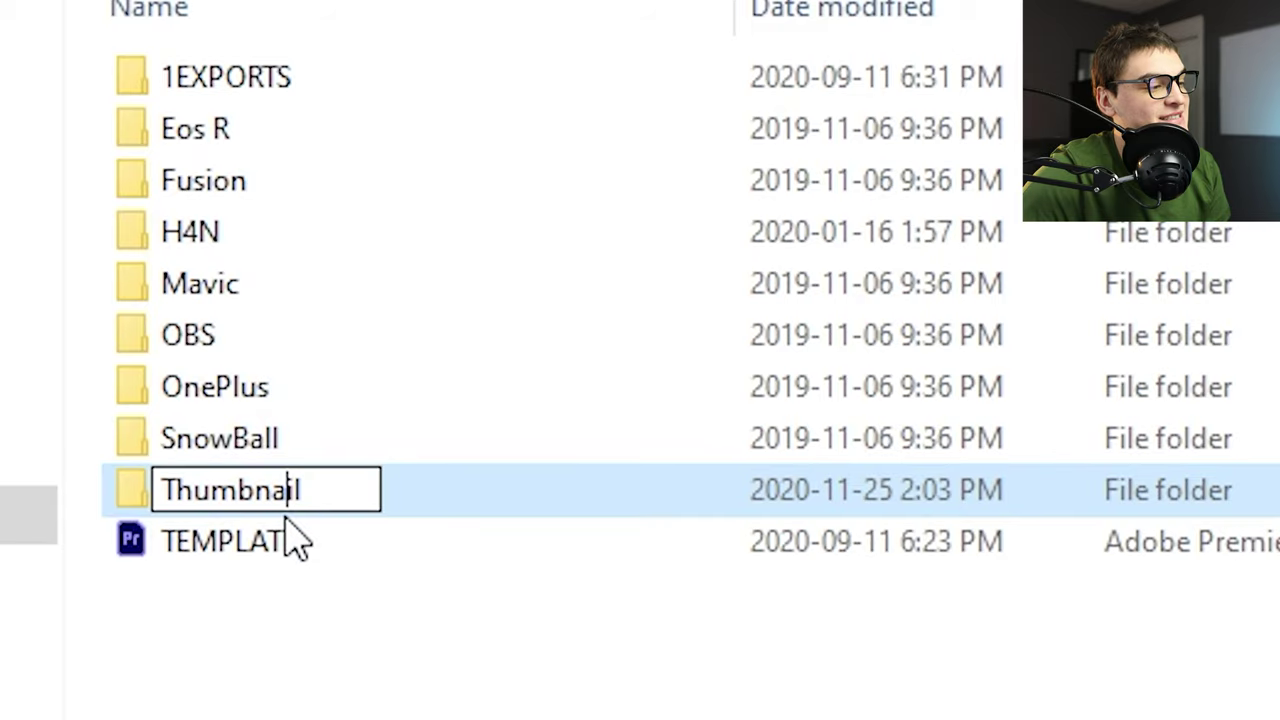
pyautogui.click(288, 538)
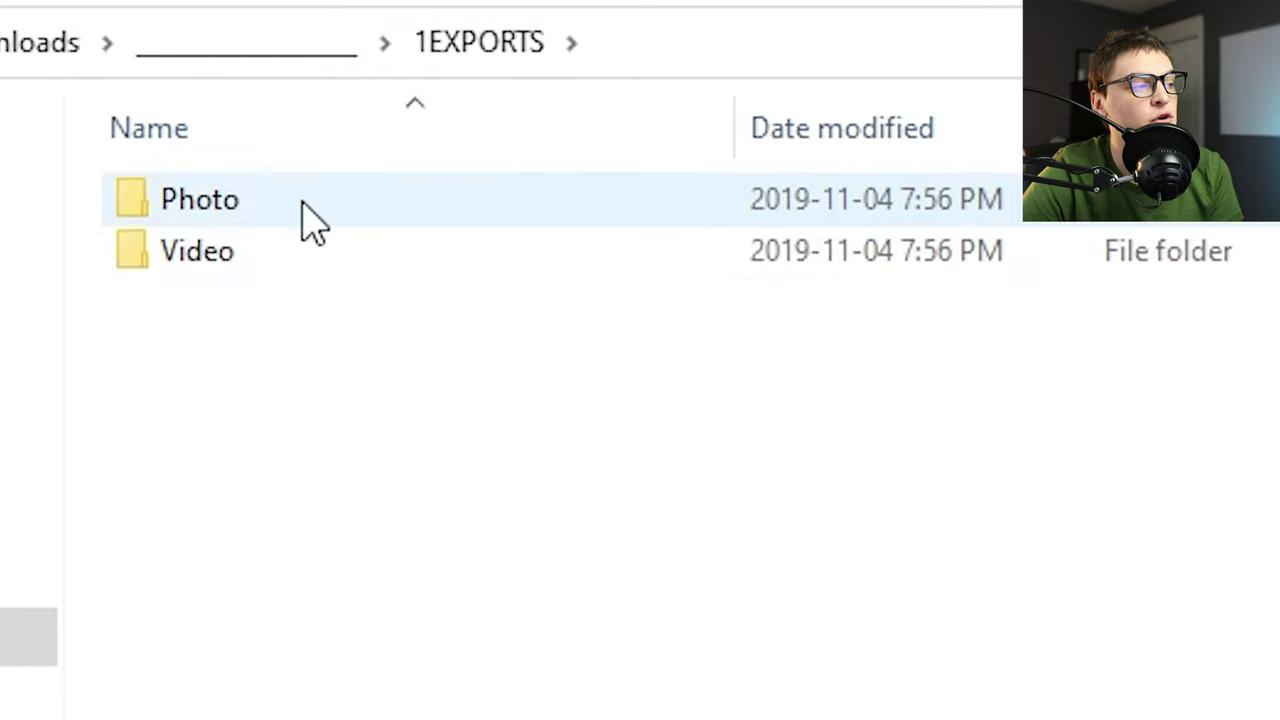
# Look inside 1EXPORTS > Video, then return to 1EXPORTS
pyautogui.doubleClick(306, 266)
pyautogui.click(515, 60)
pyautogui.click(258, 298)
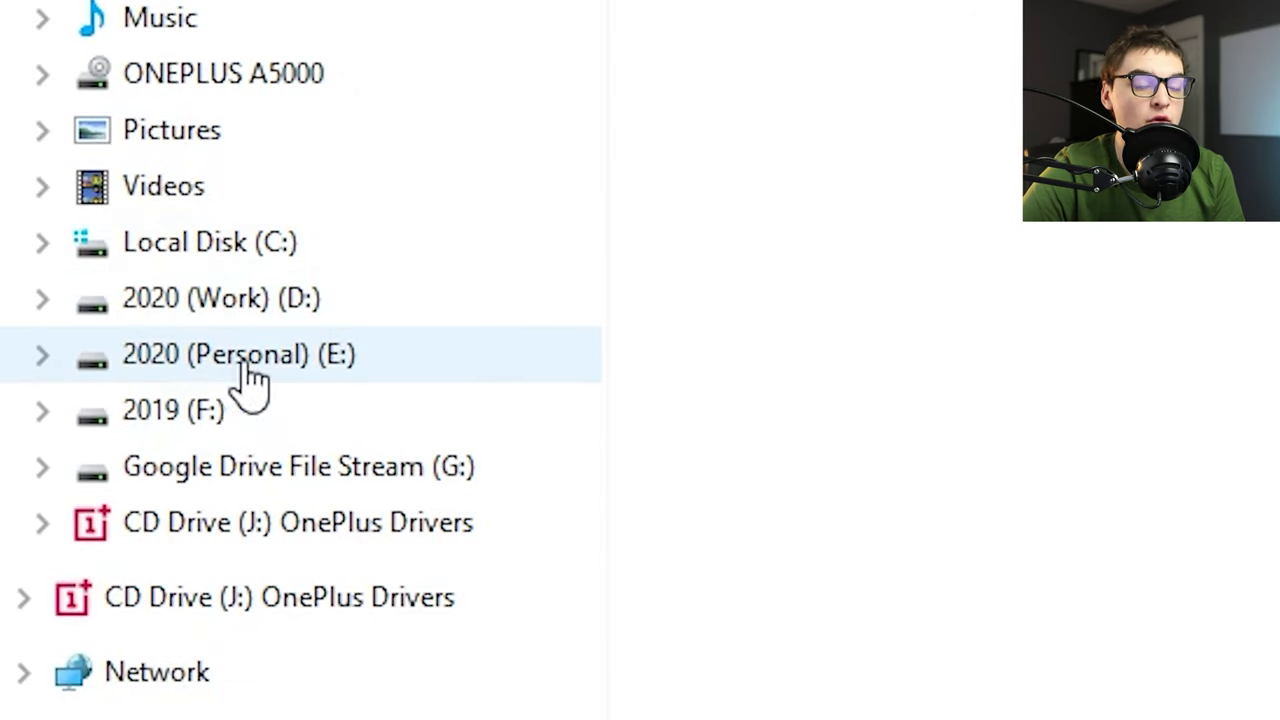
# Browse the D: drive month folders and open September's '11 1833 Prince of Wales' project folder
pyautogui.click(486, 352)
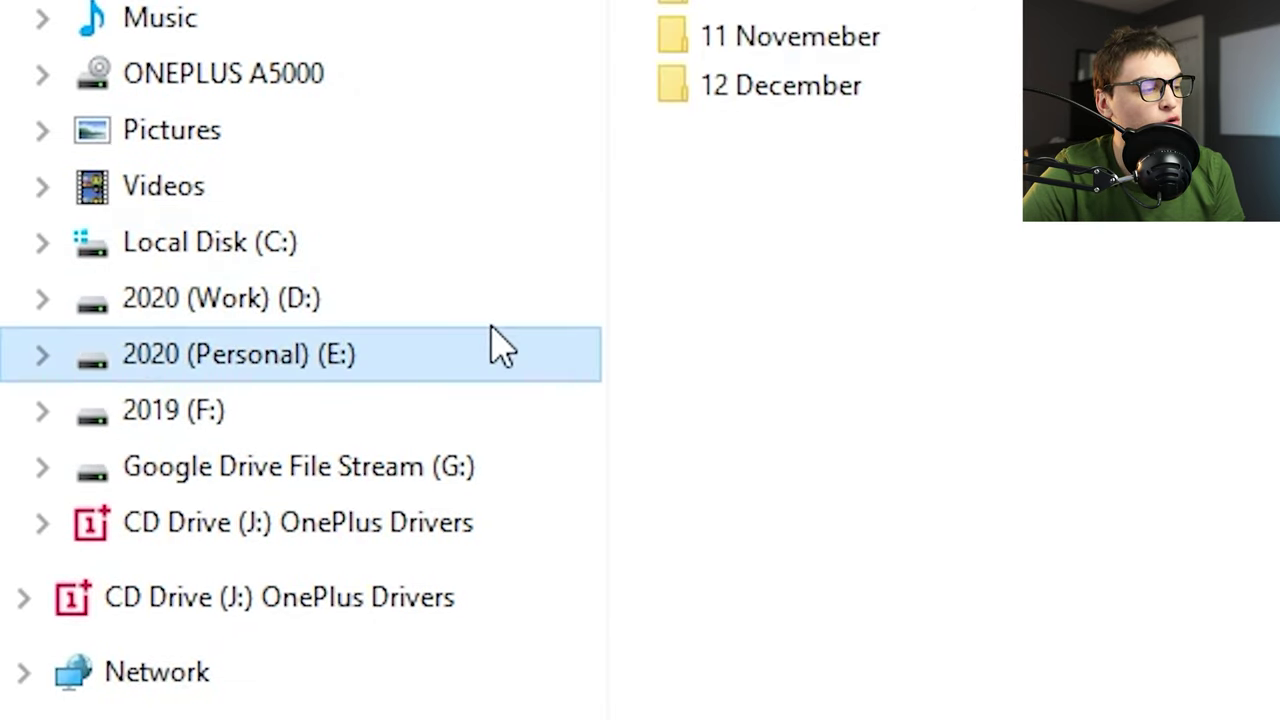
pyautogui.click(434, 302)
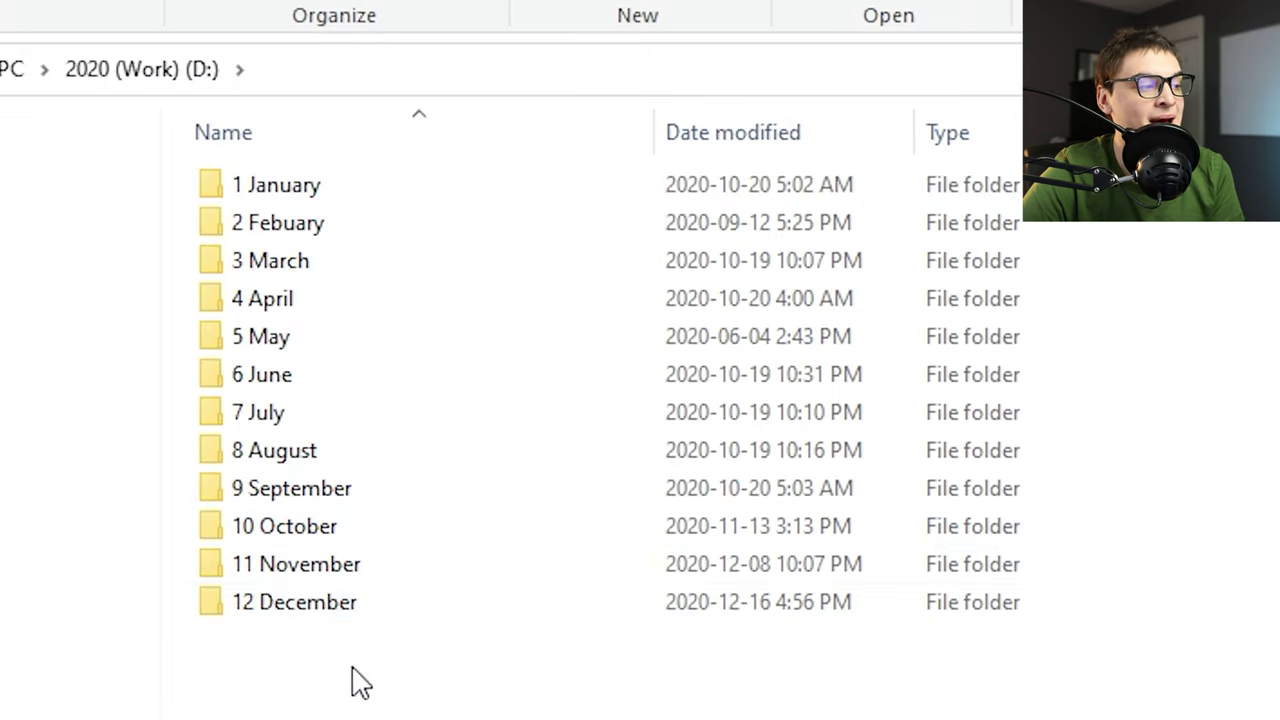
pyautogui.doubleClick(360, 612)
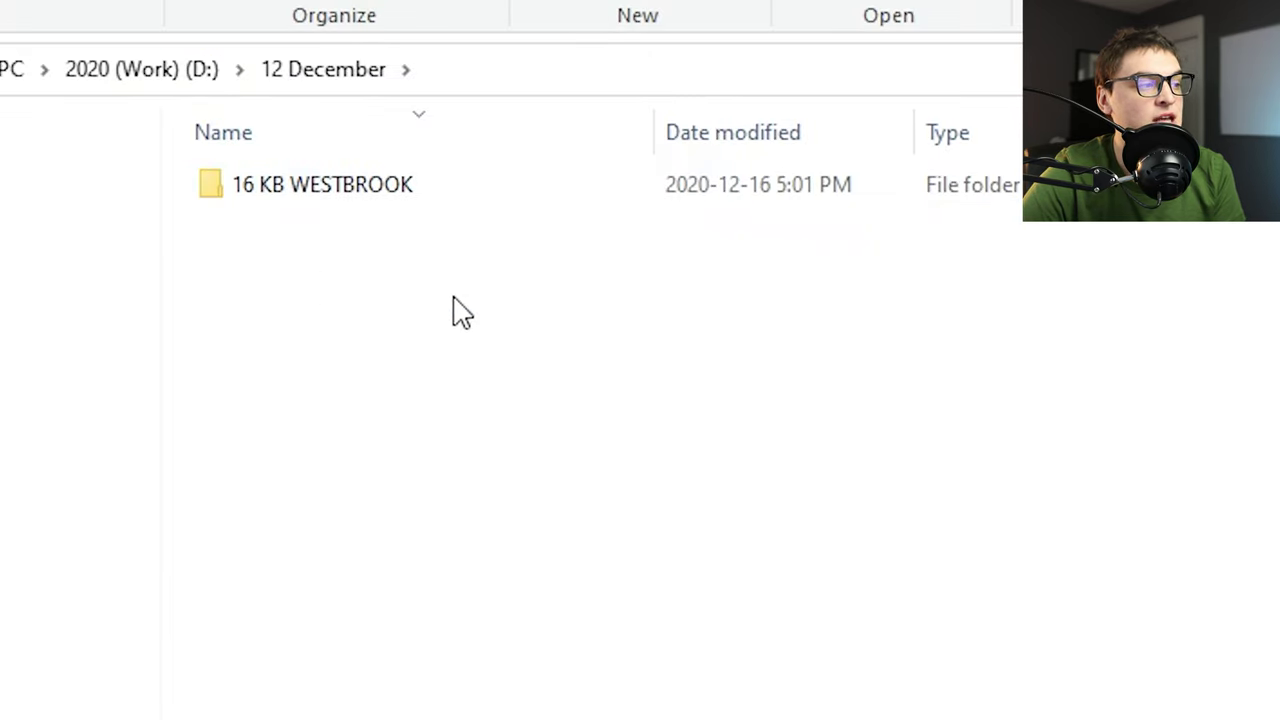
pyautogui.click(196, 86)
pyautogui.click(440, 412)
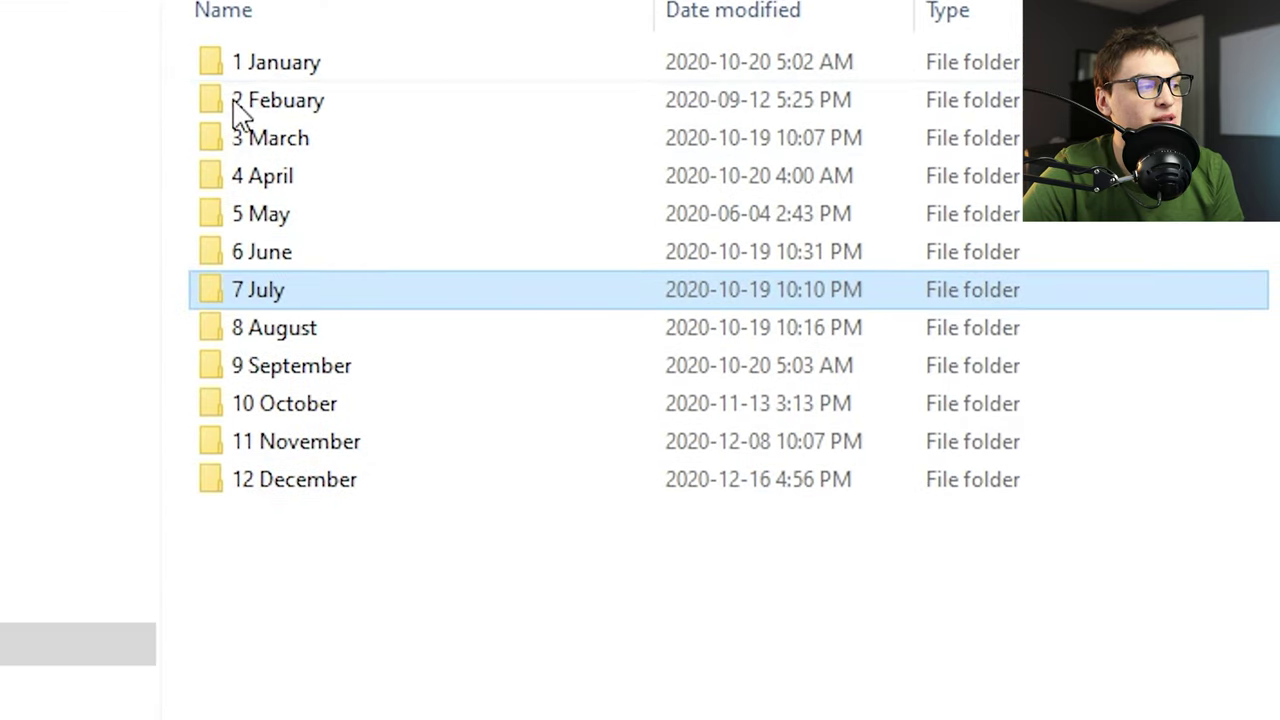
pyautogui.doubleClick(360, 368)
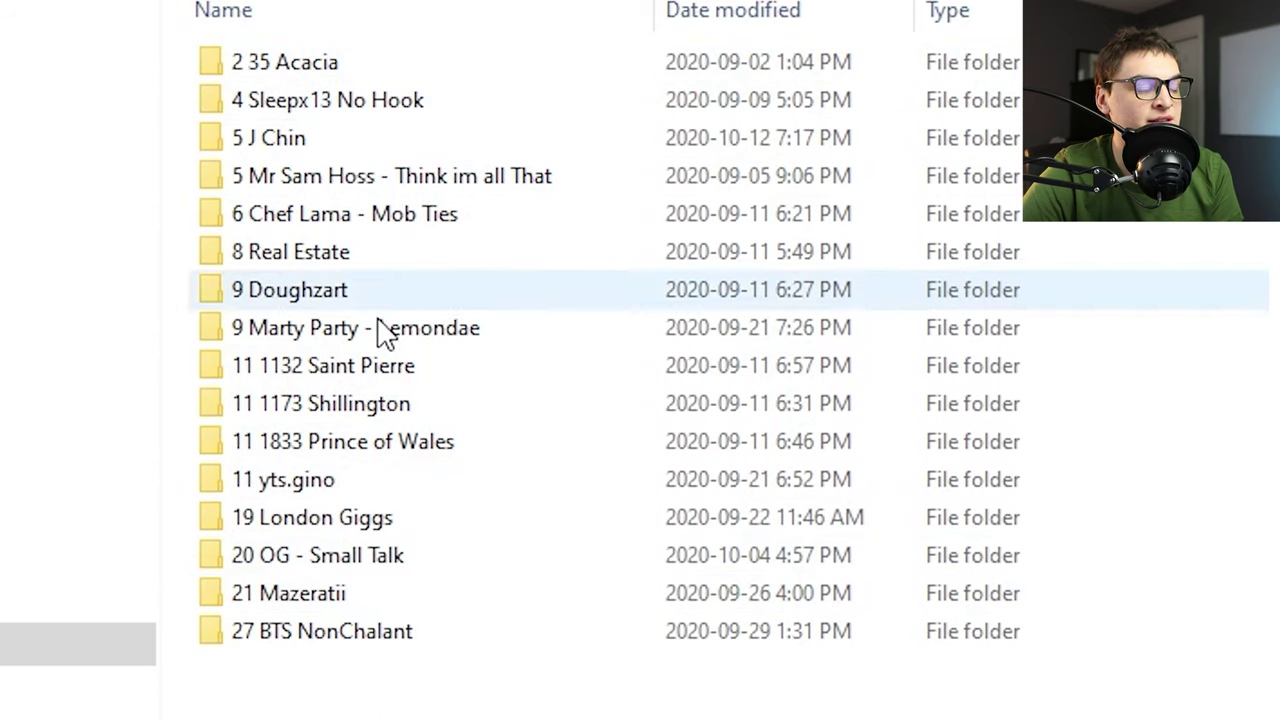
pyautogui.doubleClick(343, 441)
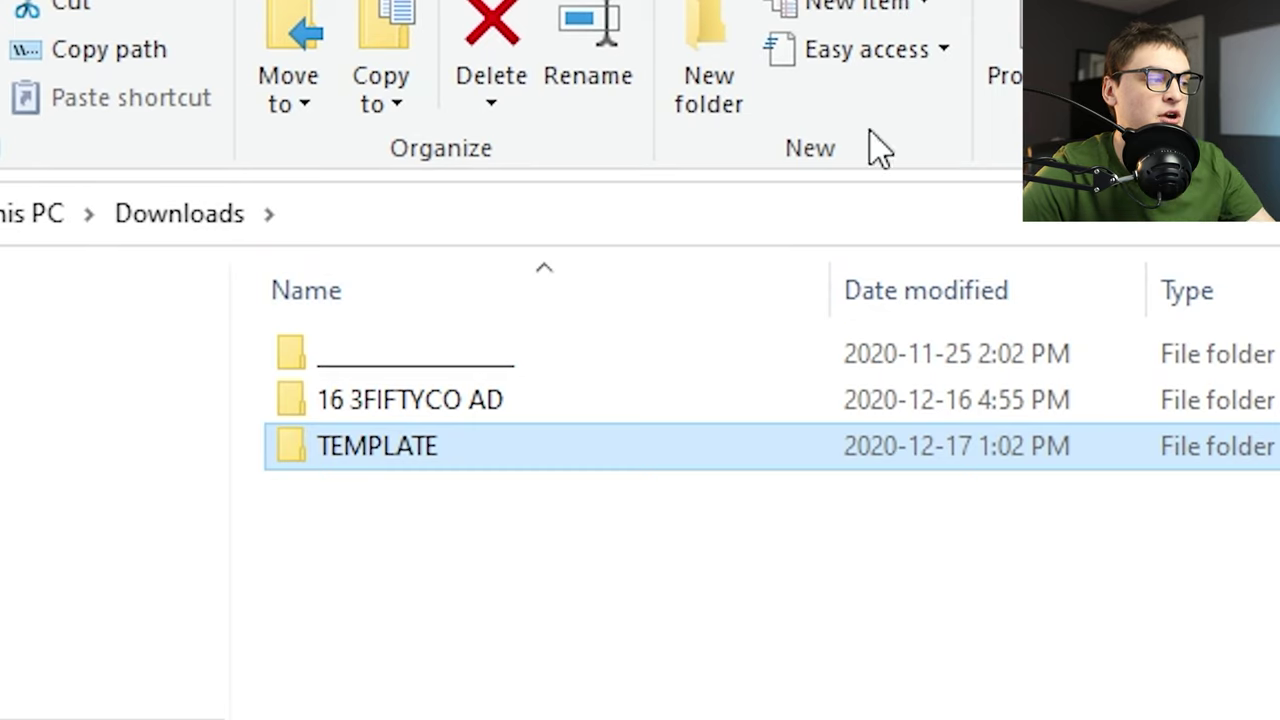
# Open the TEMPLATE folder and add an EXPORT folder inside it
pyautogui.doubleClick(594, 458)
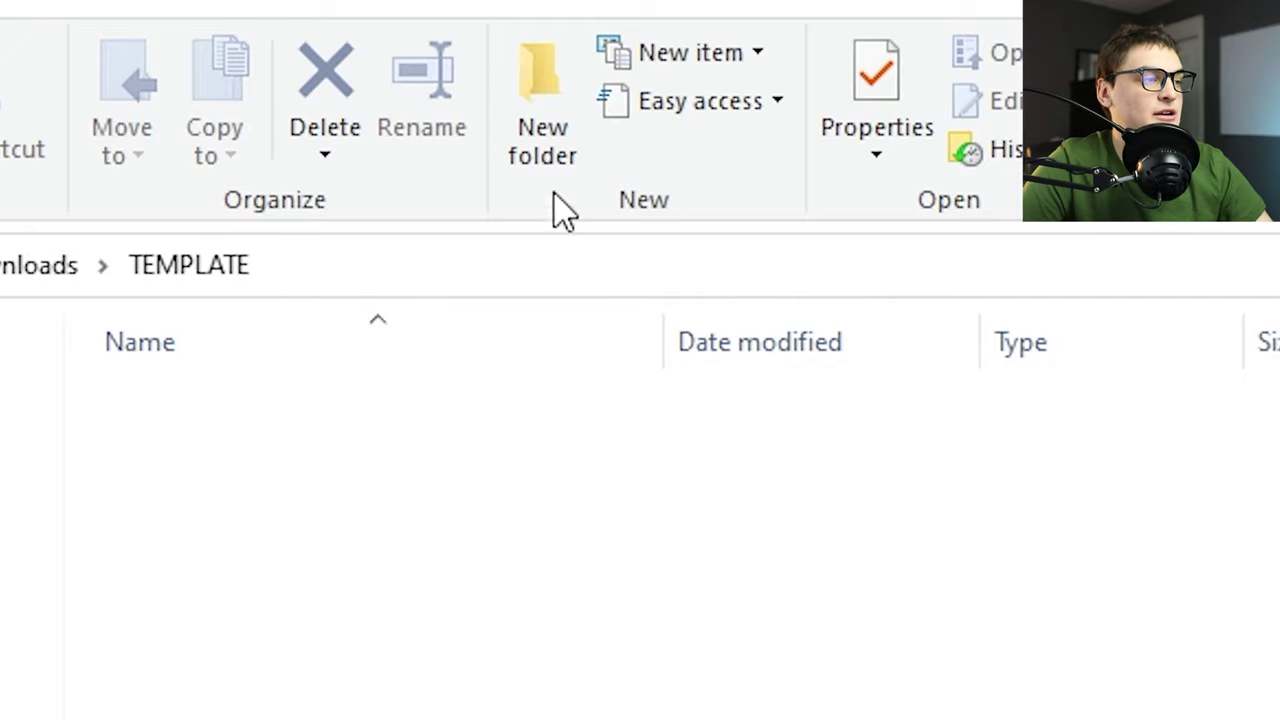
pyautogui.click(585, 155)
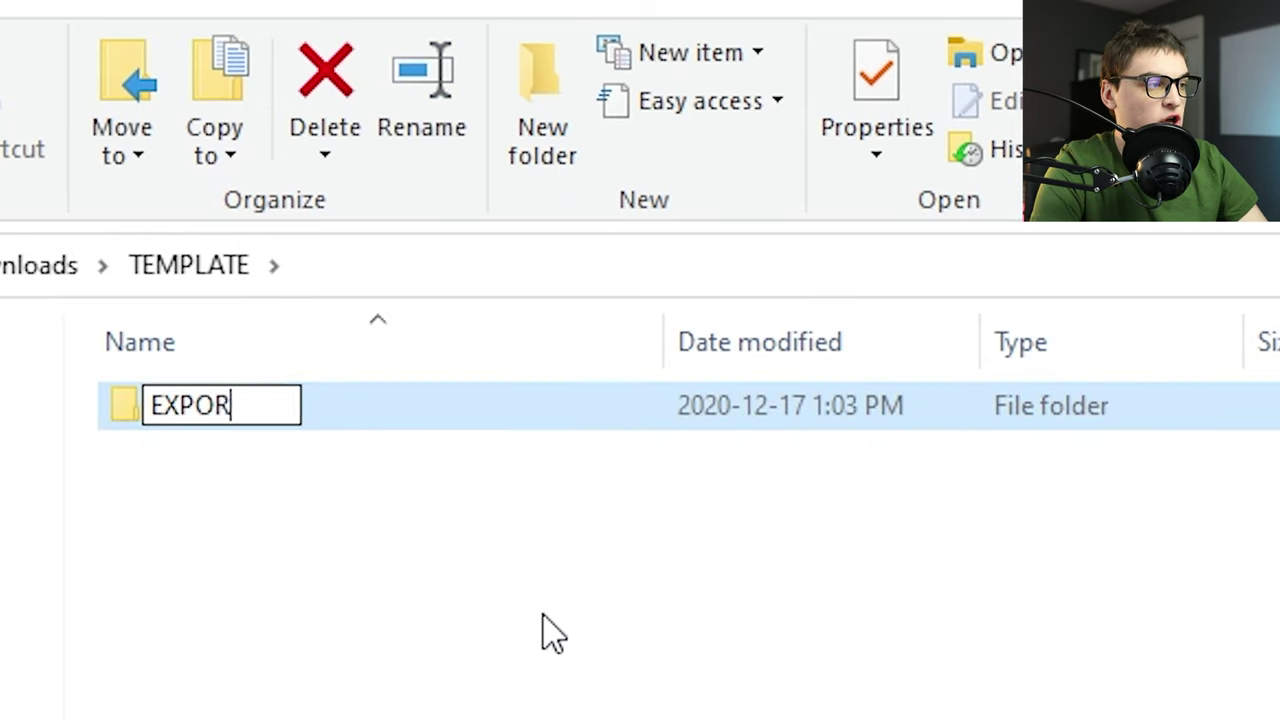
pyautogui.doubleClick(470, 430)
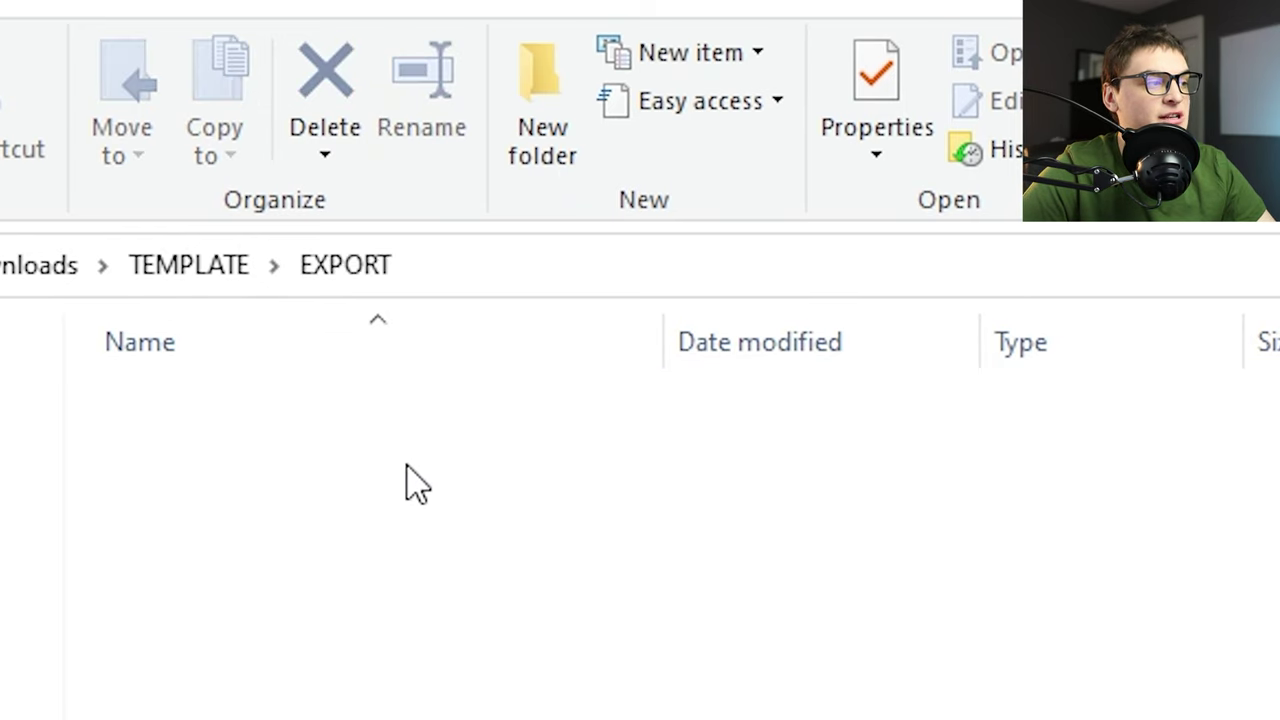
pyautogui.click(216, 285)
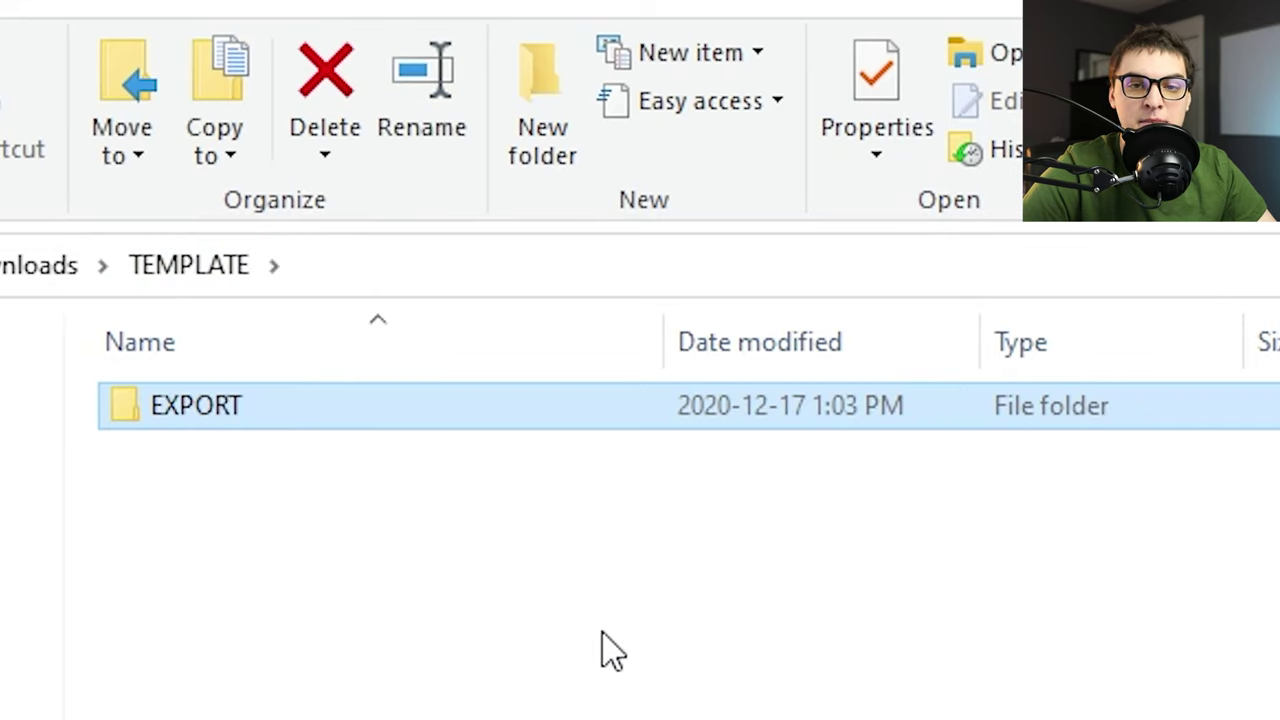
pyautogui.click(598, 668)
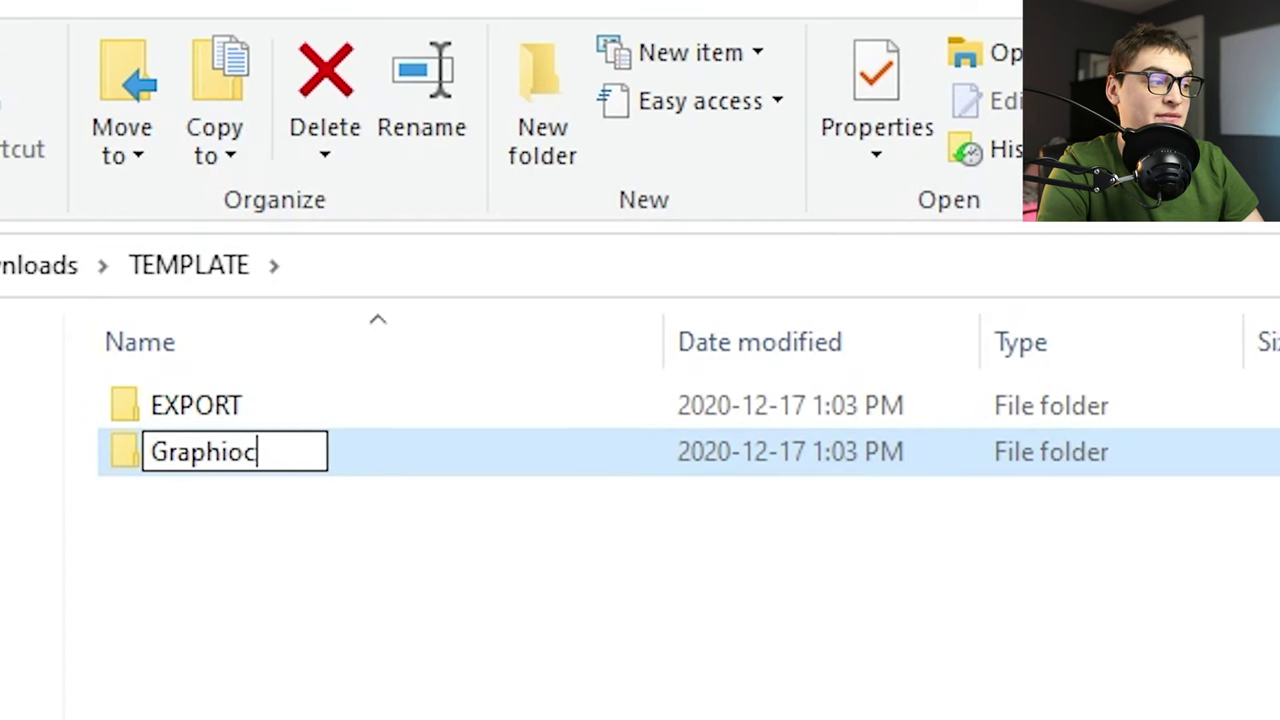
# Create the Canon M50, Schnexer and GOPRO 5 folders in TEMPLATE
pyautogui.click(565, 155)
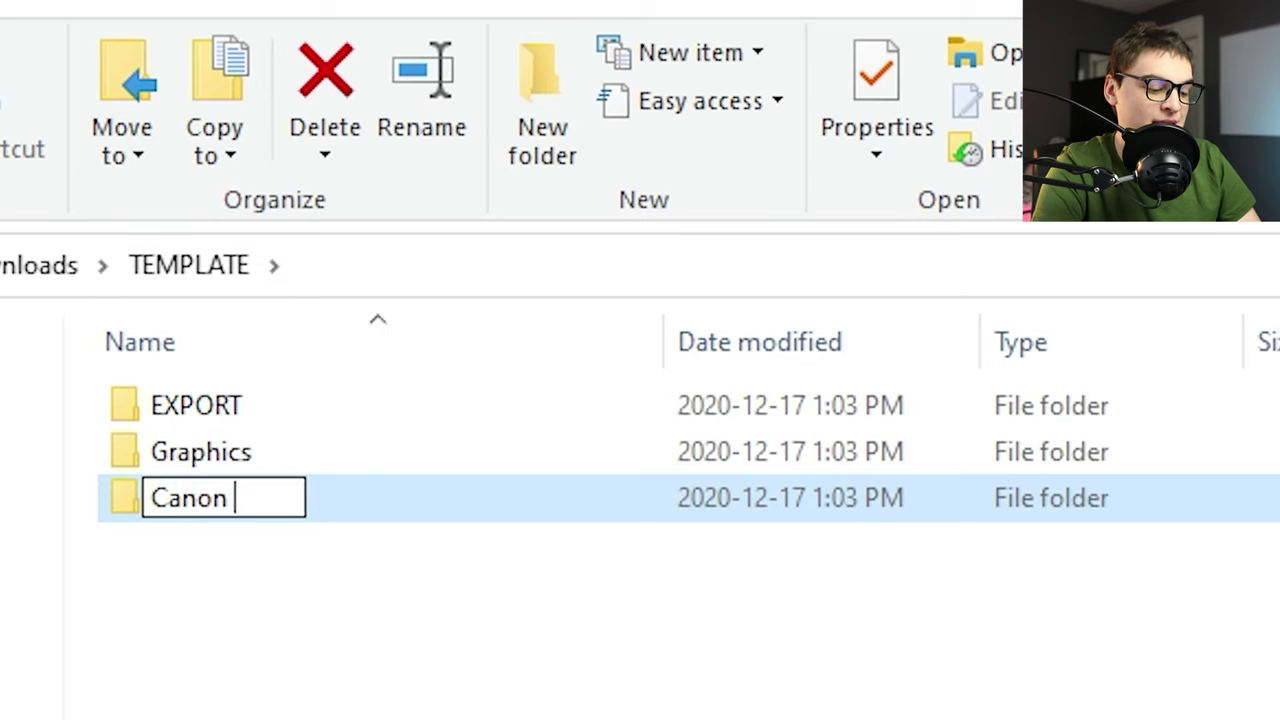
pyautogui.write('Canon M50')
pyautogui.press('Return')
pyautogui.hotkey('ctrl', 'shift', 'n')
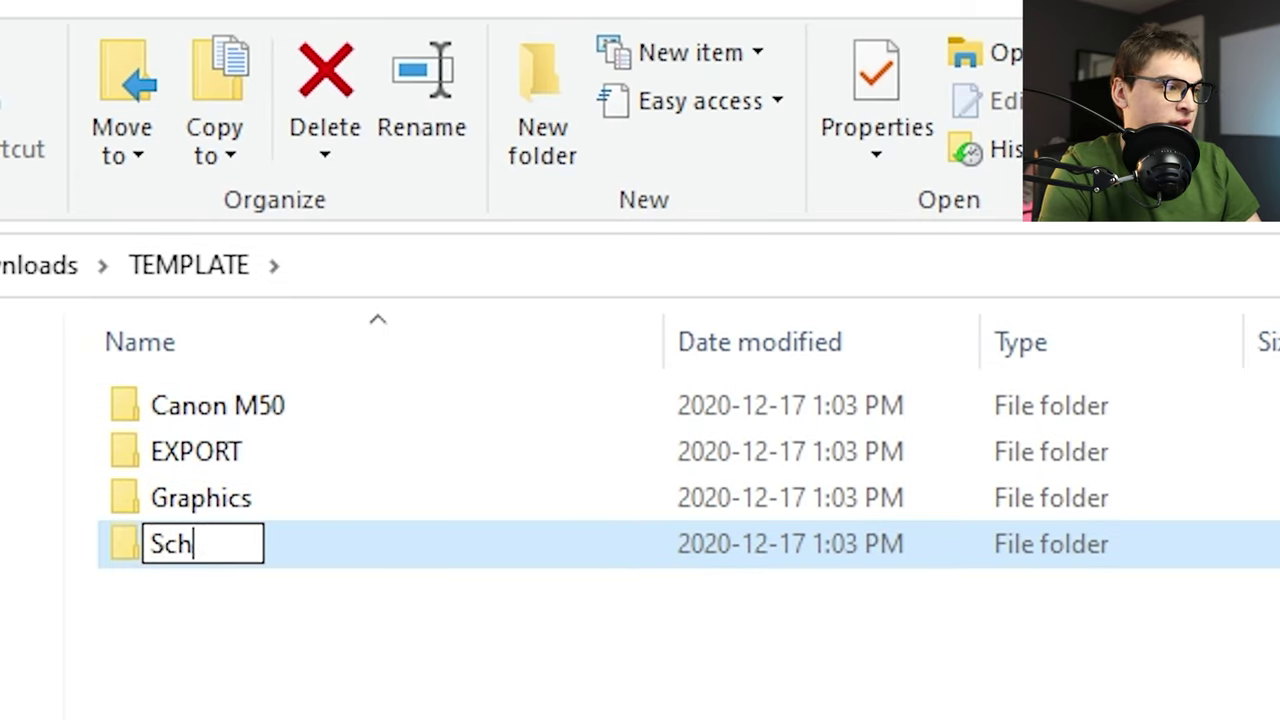
pyautogui.write('Schnex')
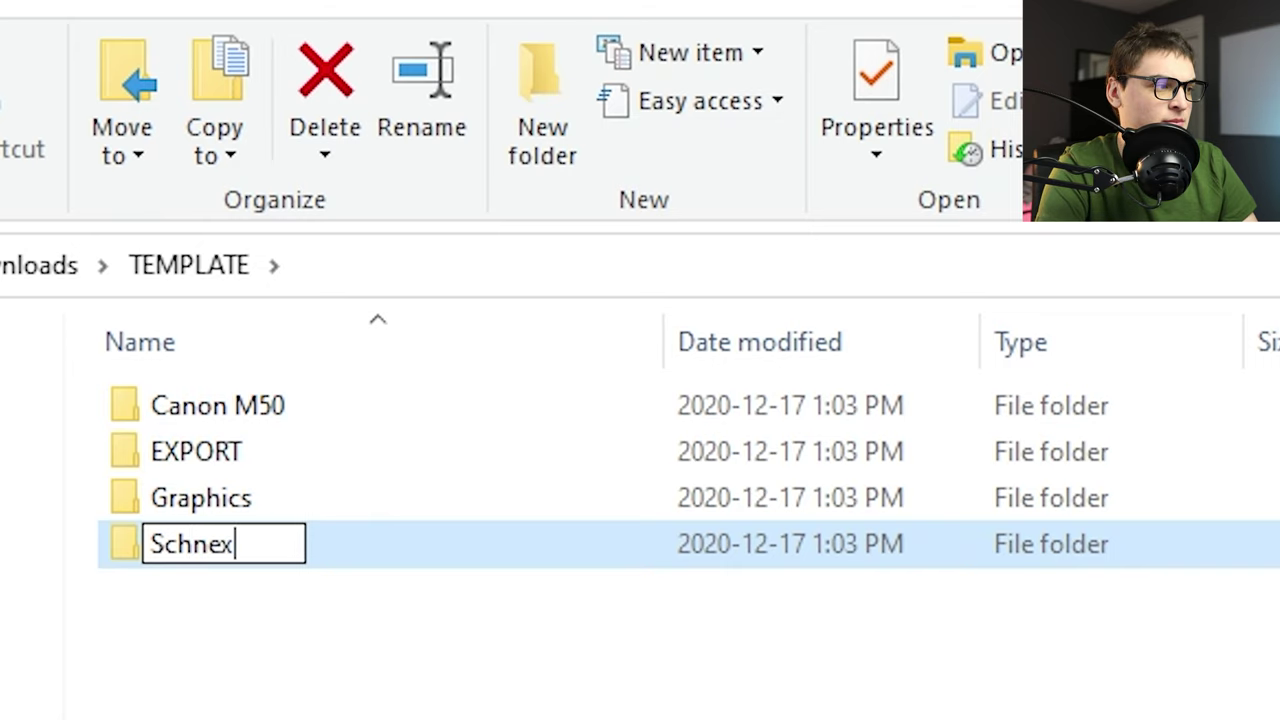
pyautogui.write('er')
pyautogui.press('Return')
pyautogui.hotkey('ctrl', 'shift', 'n')
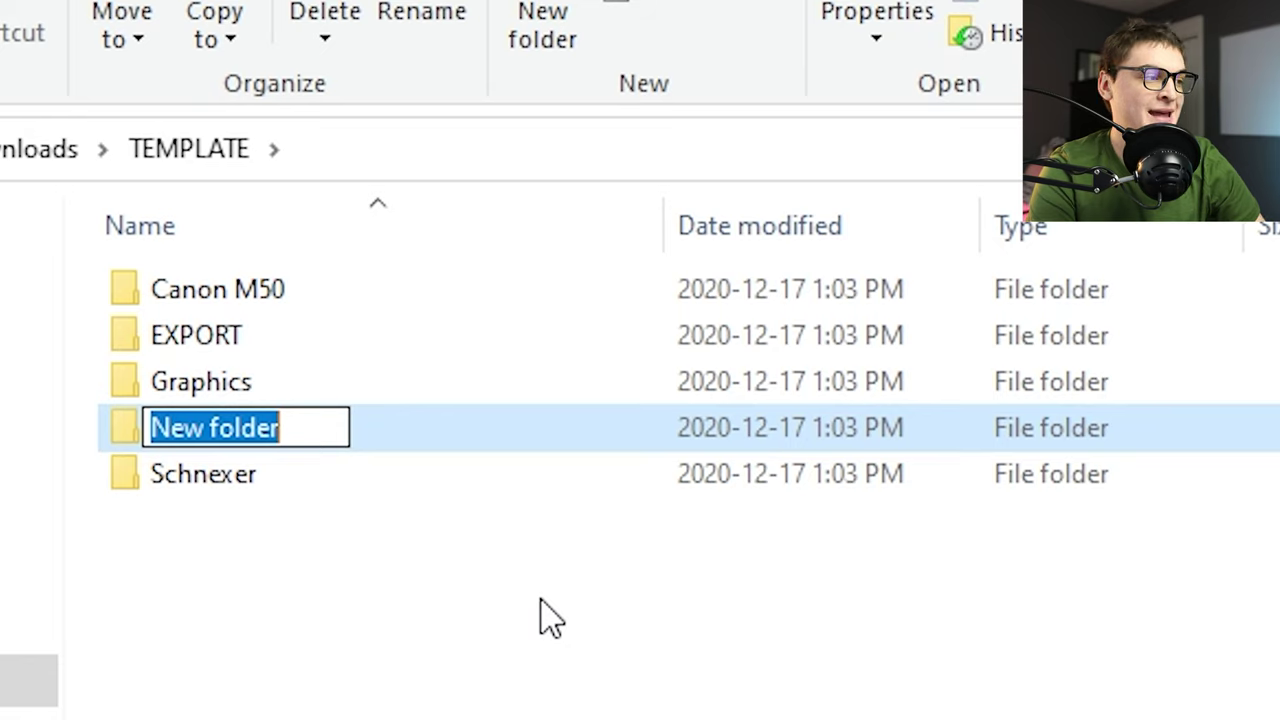
pyautogui.write('GOPROP')
pyautogui.press('BackSpace')
pyautogui.write('5')
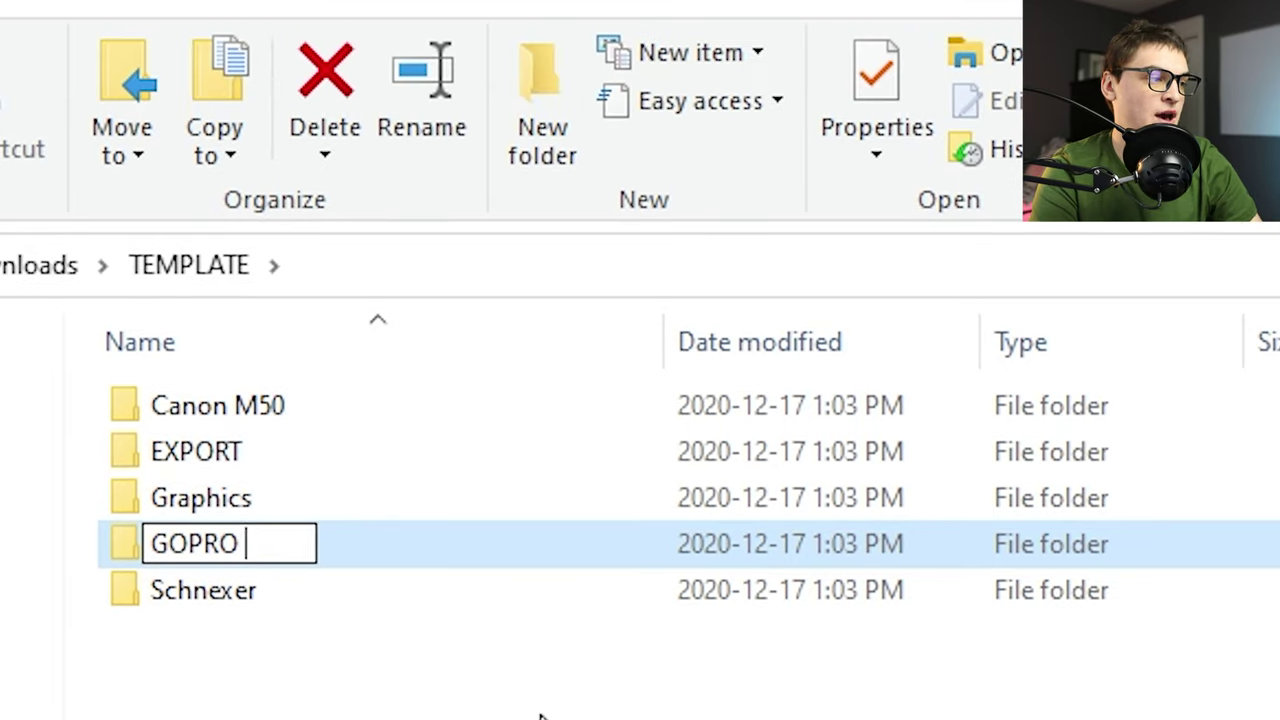
pyautogui.press('Return')
# Rename EXPORT to '1 EXPORT' so it sorts first, and check it in ascending name order
pyautogui.click(286, 448)
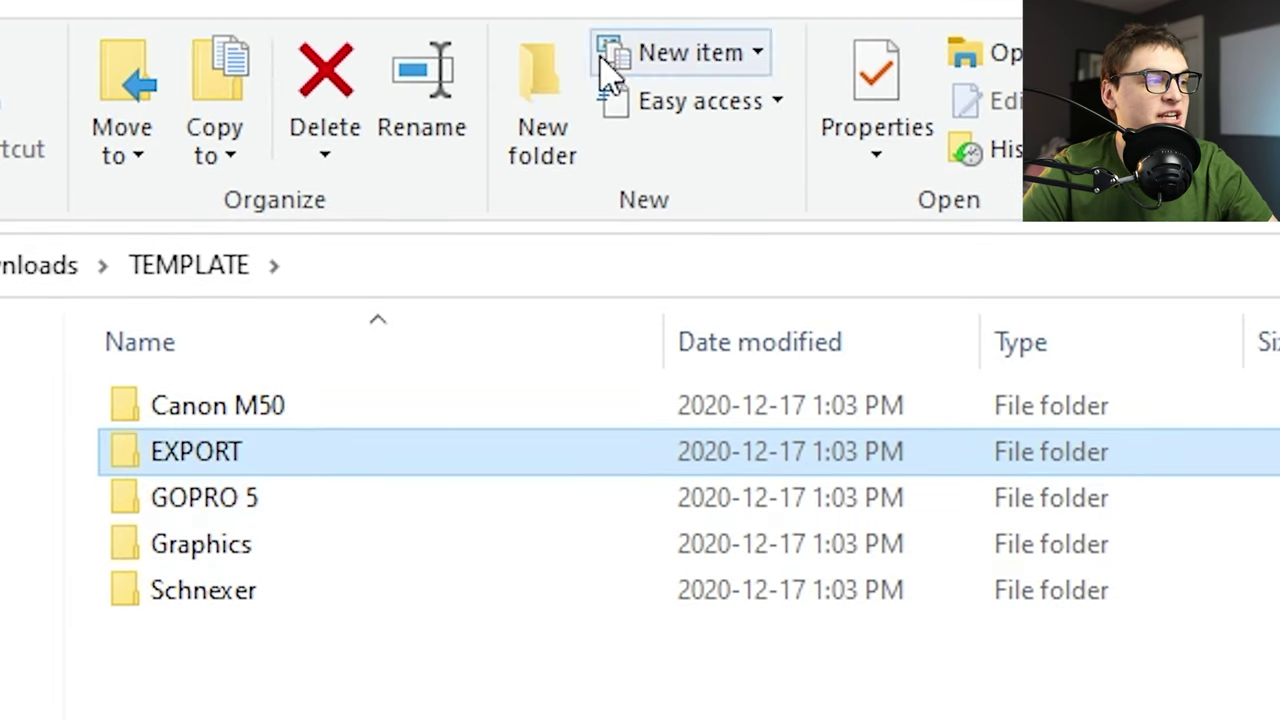
pyautogui.click(162, 451)
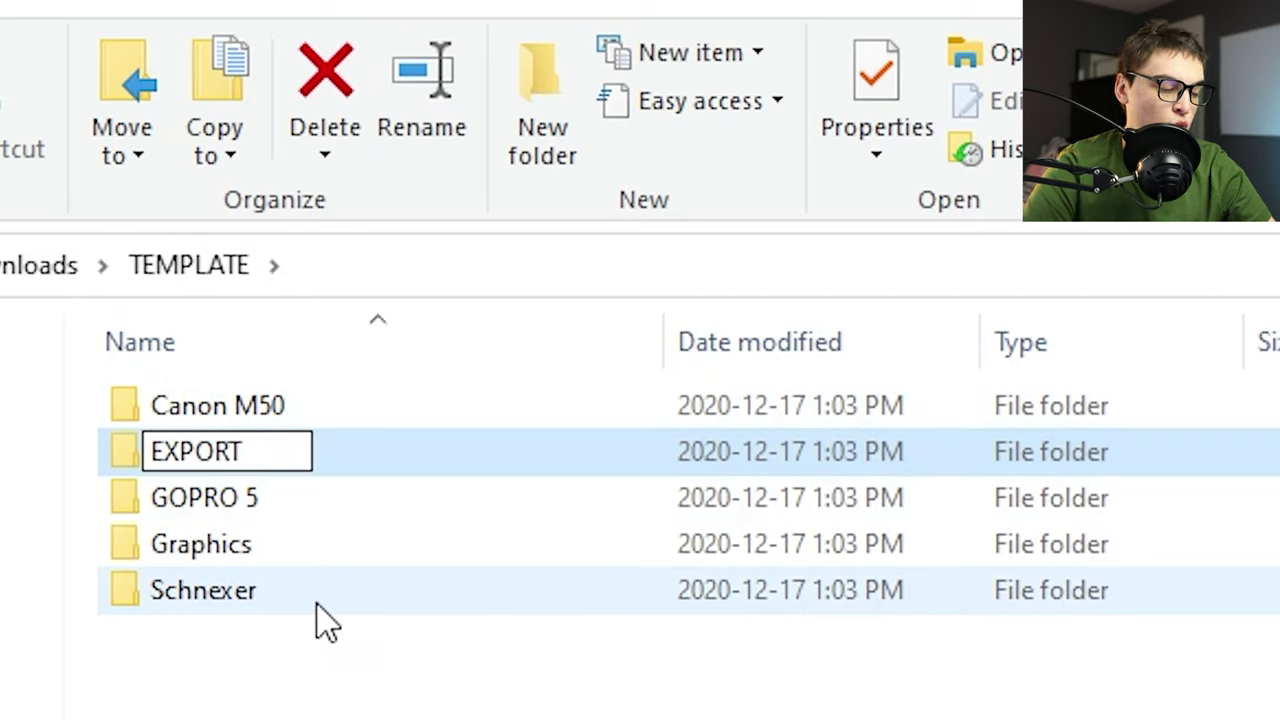
pyautogui.press('Return')
pyautogui.click(286, 660)
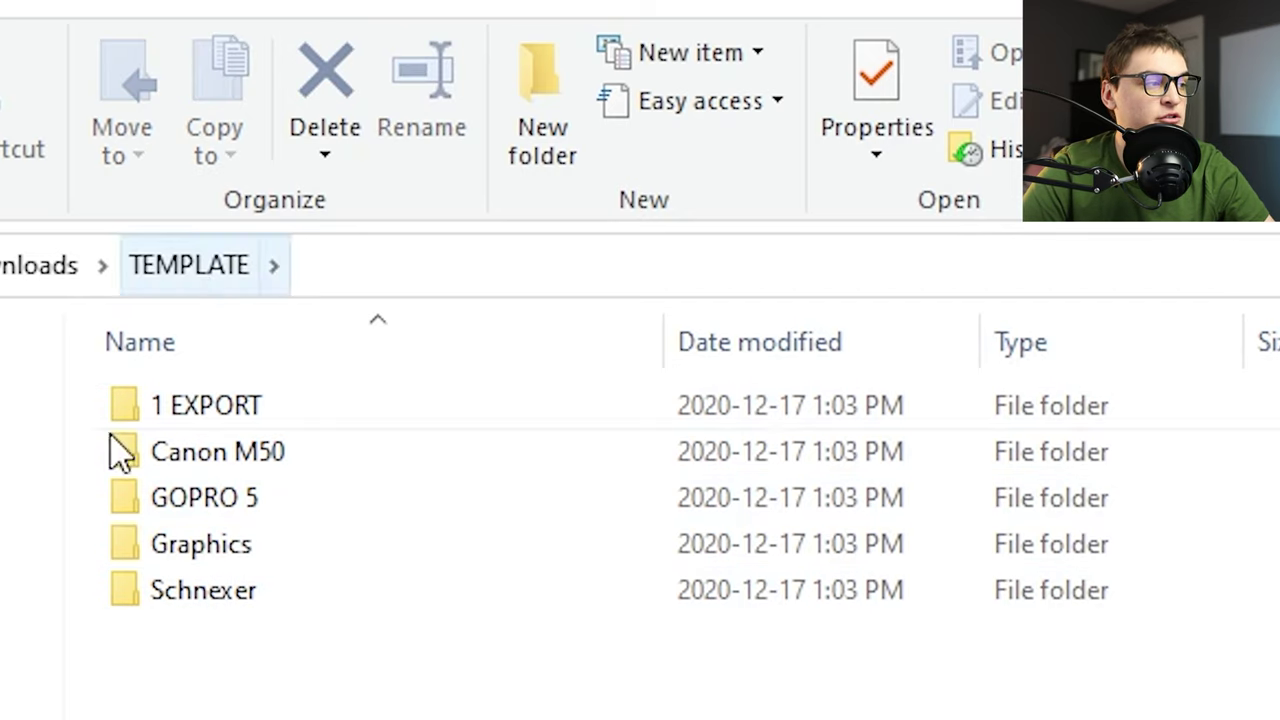
pyautogui.click(200, 345)
pyautogui.click(254, 346)
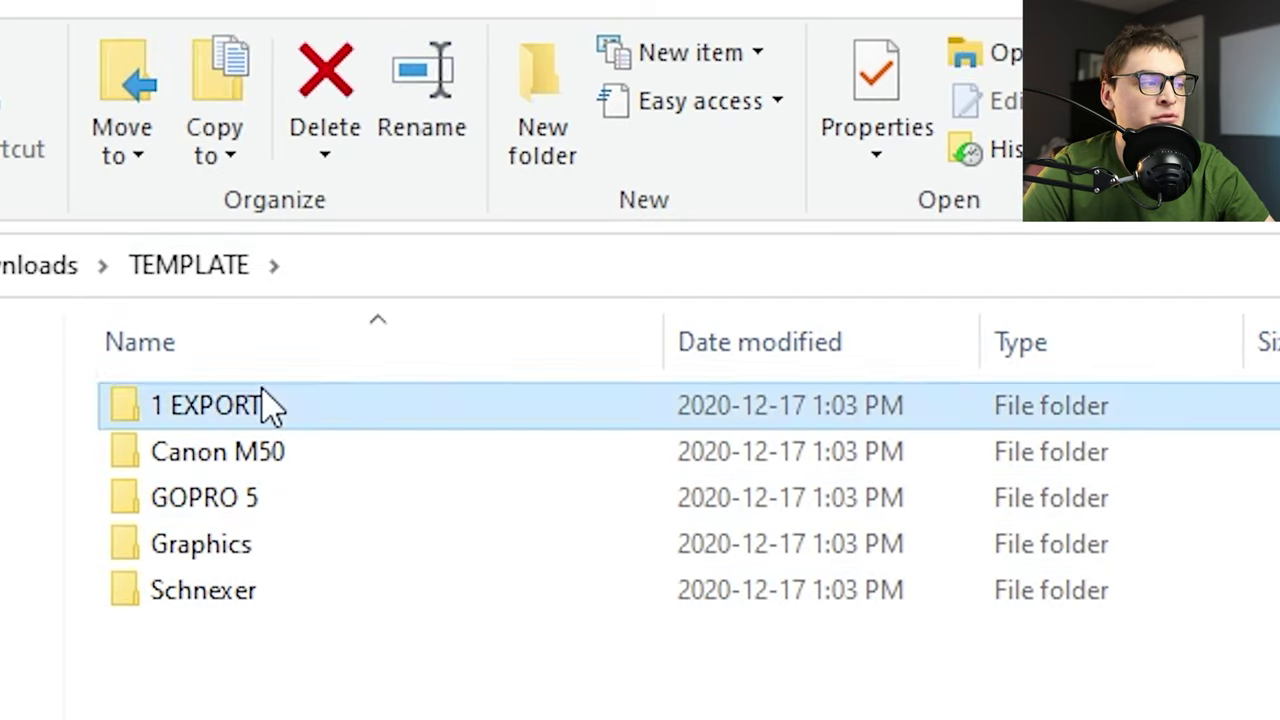
pyautogui.doubleClick(266, 405)
pyautogui.click(182, 270)
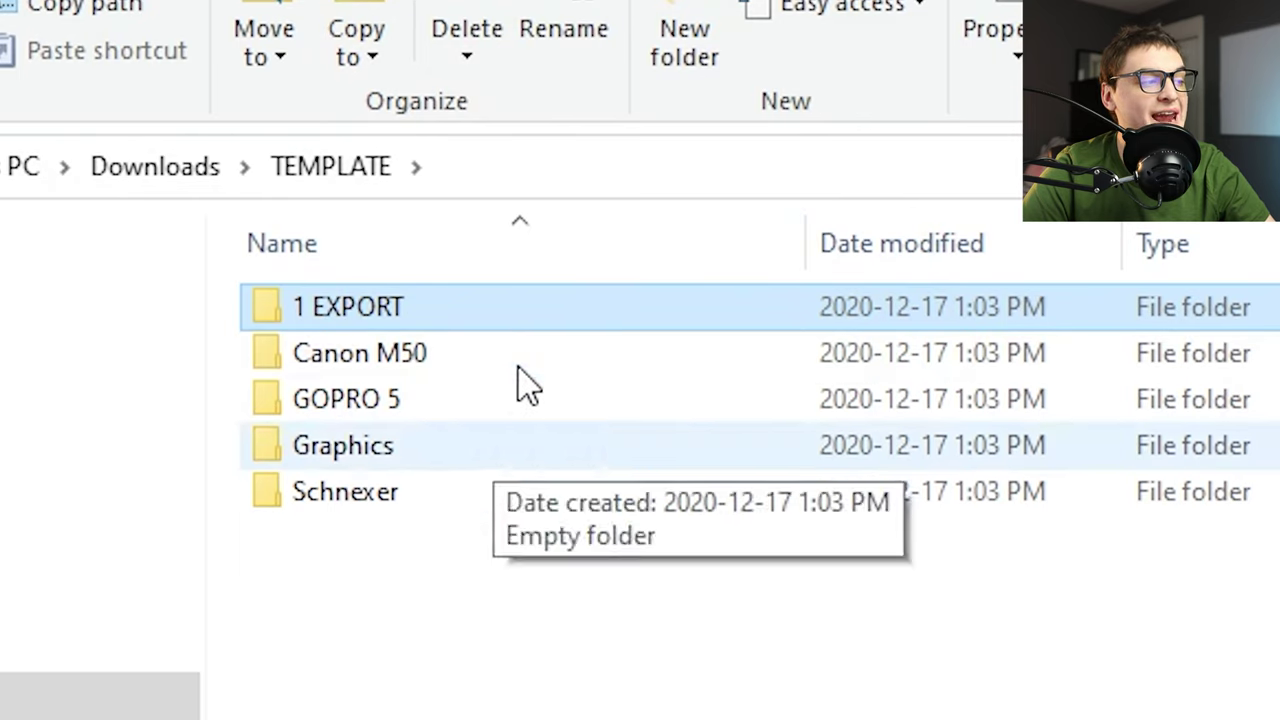
pyautogui.click(466, 630)
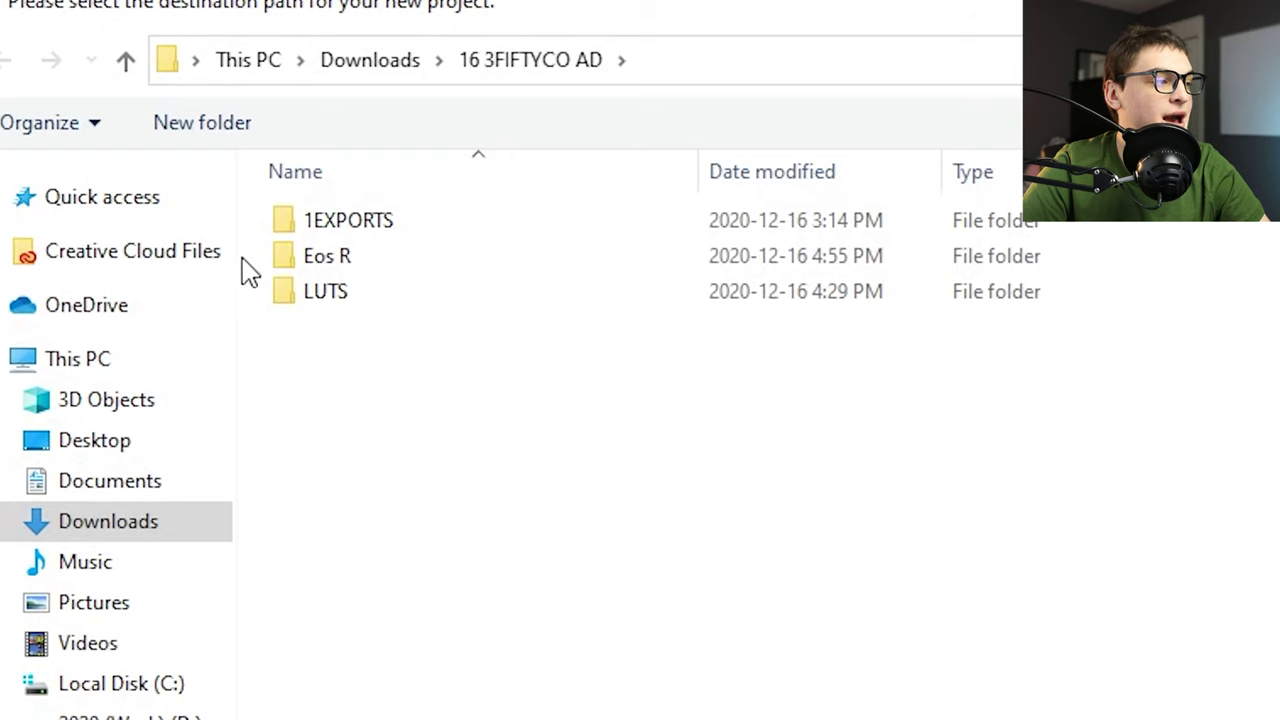
# Save the new TEMPLATE project to Downloads > TEMPLATE, then widen the Project panel
pyautogui.click(170, 540)
pyautogui.doubleClick(386, 366)
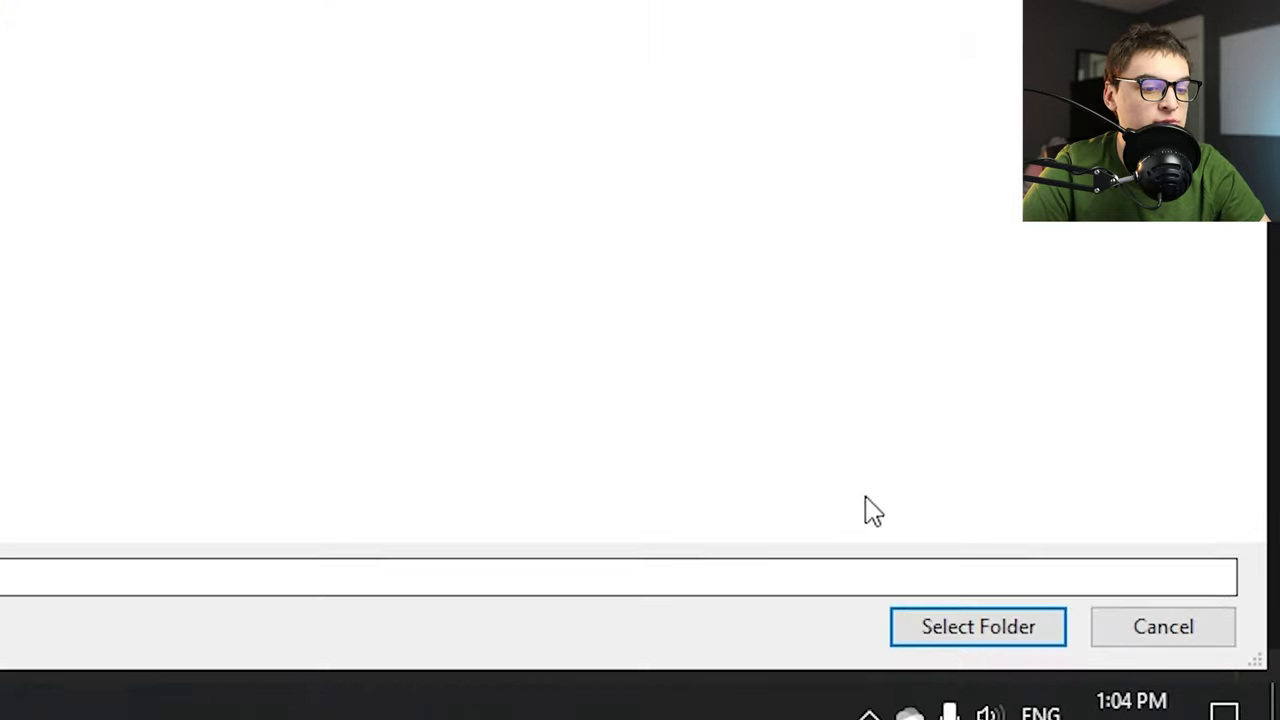
pyautogui.click(977, 626)
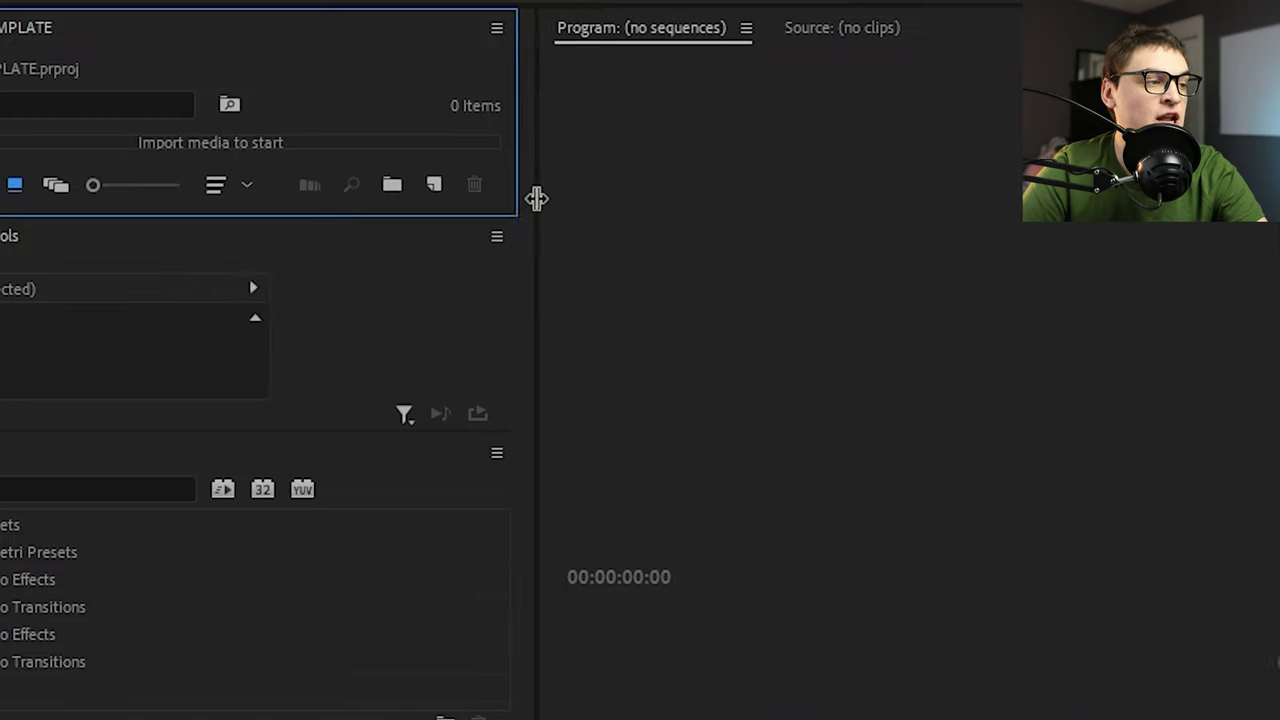
pyautogui.moveTo(643, 181); pyautogui.dragTo(688, 180)
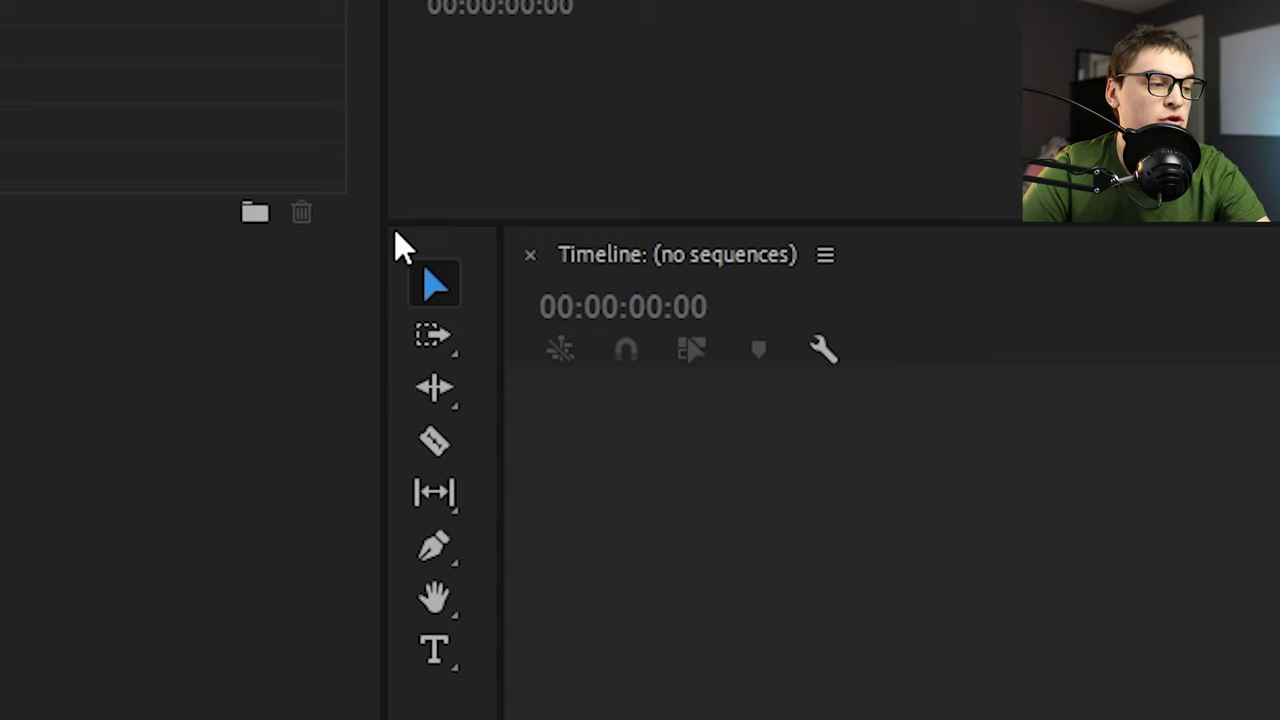
# Close the Tools panel and widen the program monitor and timeline area
pyautogui.moveTo(431, 240); pyautogui.dragTo(915, 535)
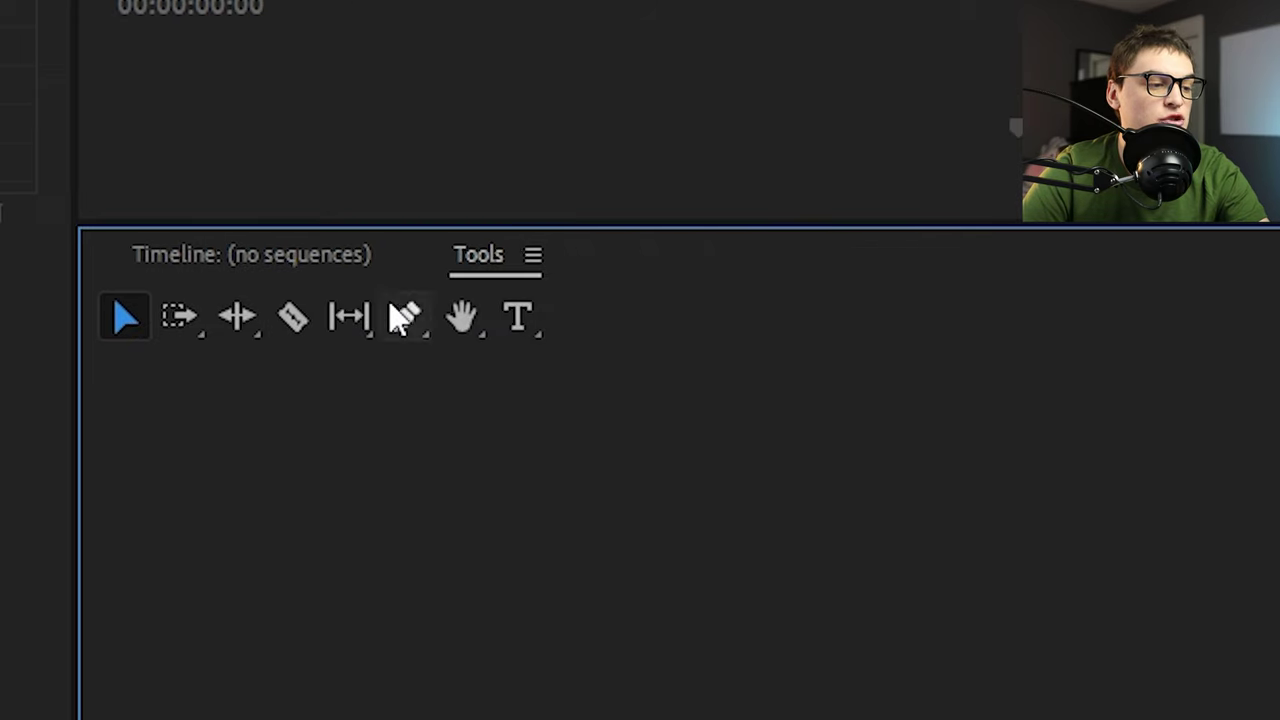
pyautogui.click(512, 254)
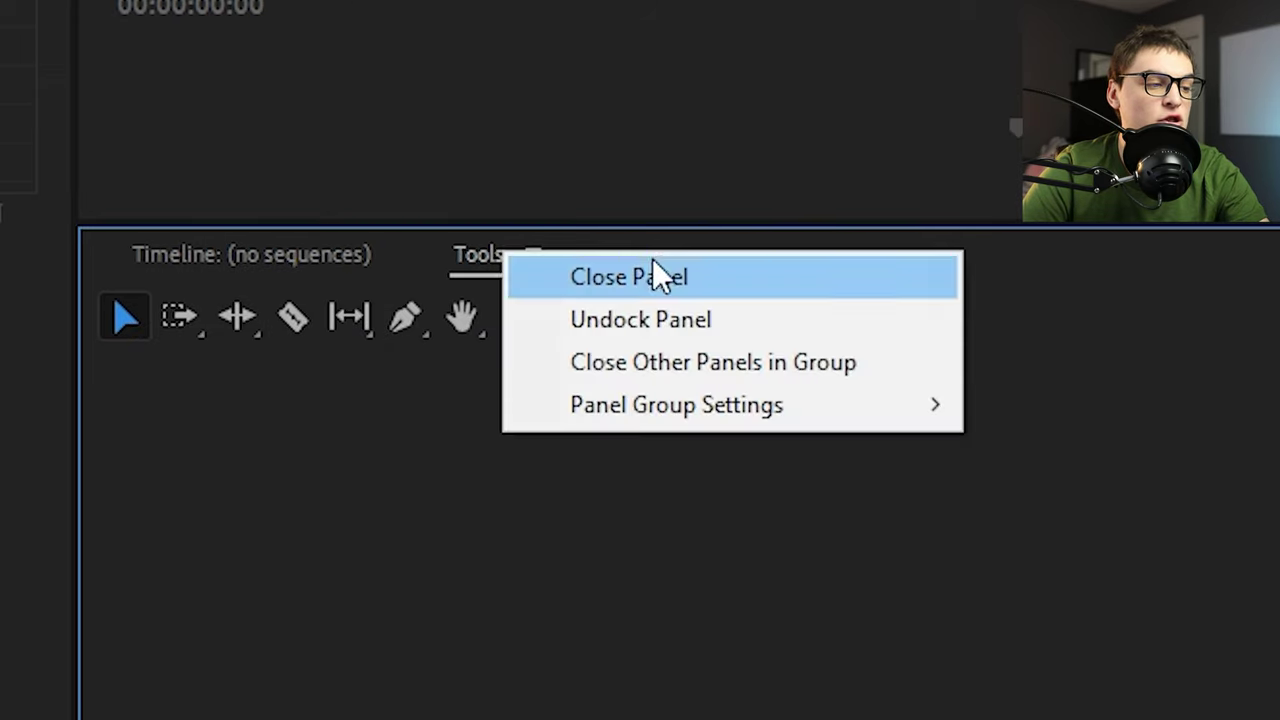
pyautogui.click(657, 275)
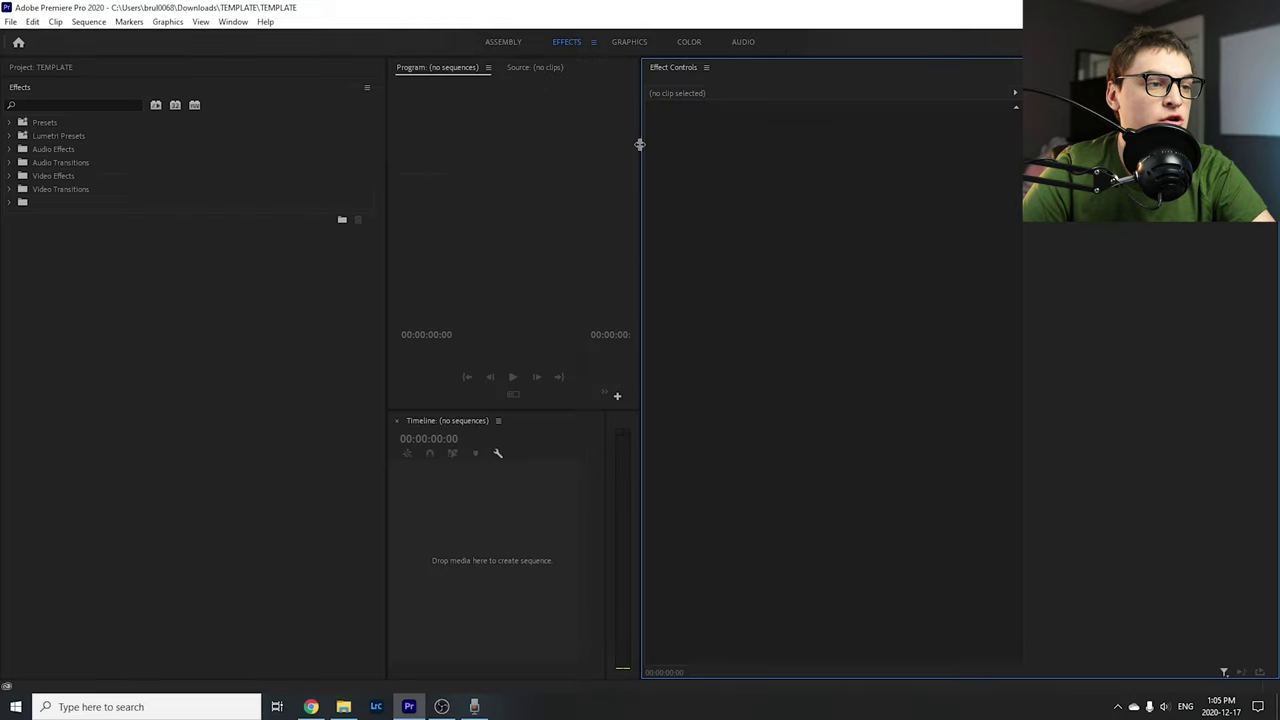
pyautogui.moveTo(640, 145); pyautogui.dragTo(1034, 145)
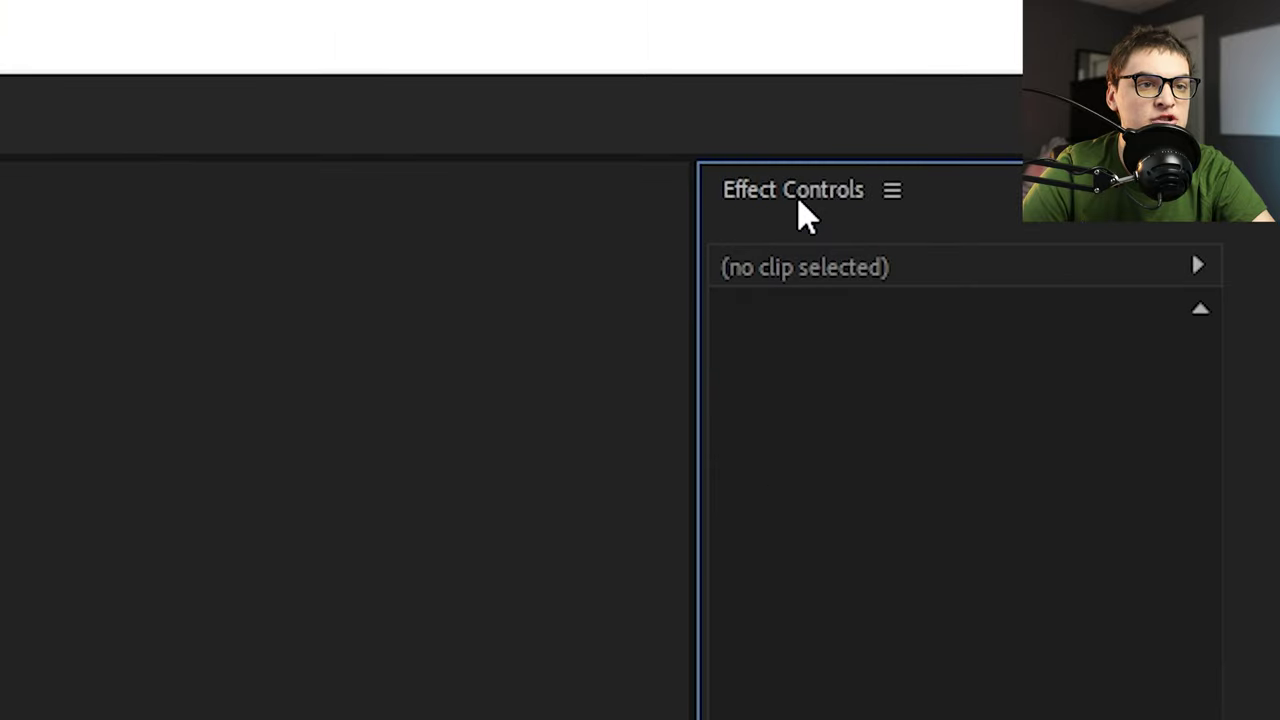
# Dock the Effect Controls panel into the same group as the Effects panel
pyautogui.rightClick(797, 200)
pyautogui.click(897, 253)
pyautogui.moveTo(731, 133); pyautogui.dragTo(1279, 168)
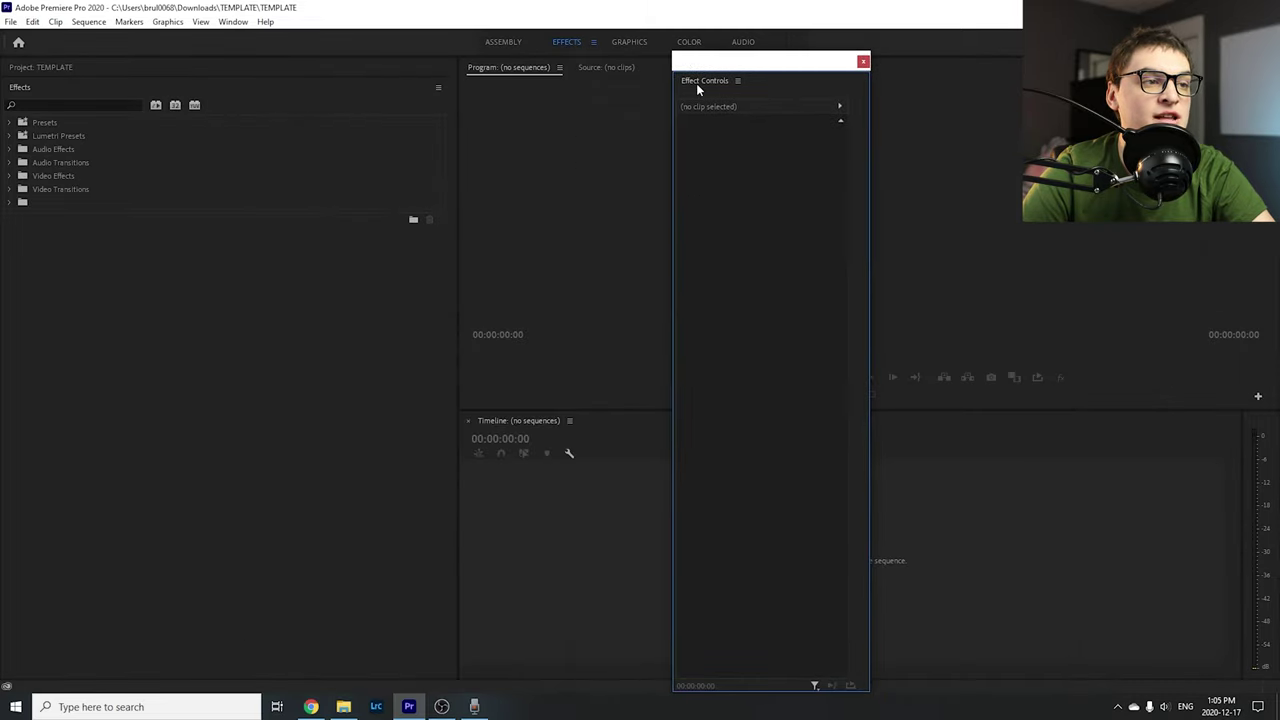
pyautogui.moveTo(697, 88)
pyautogui.mouseDown()
pyautogui.moveTo(929, 217)
pyautogui.moveTo(854, 188)
pyautogui.moveTo(196, 479)
pyautogui.moveTo(35, 262)
pyautogui.moveTo(68, 255)
pyautogui.moveTo(45, 215)
pyautogui.mouseUp()
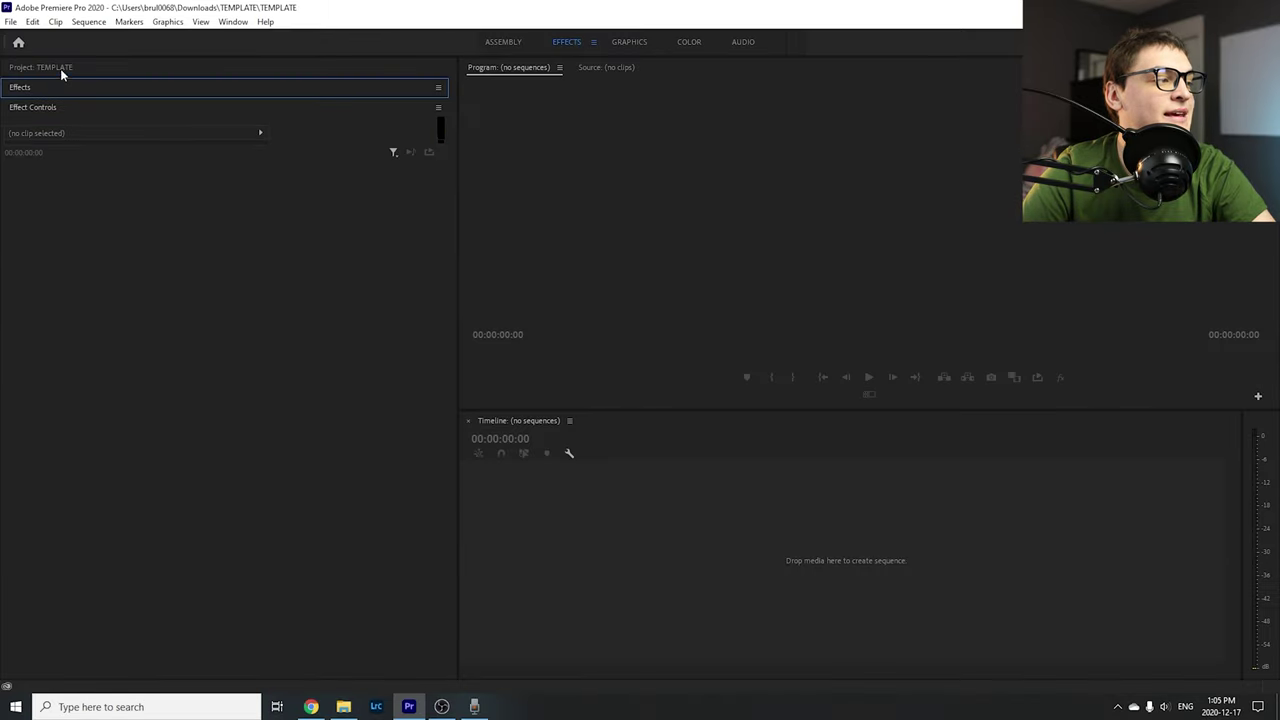
pyautogui.click(60, 68)
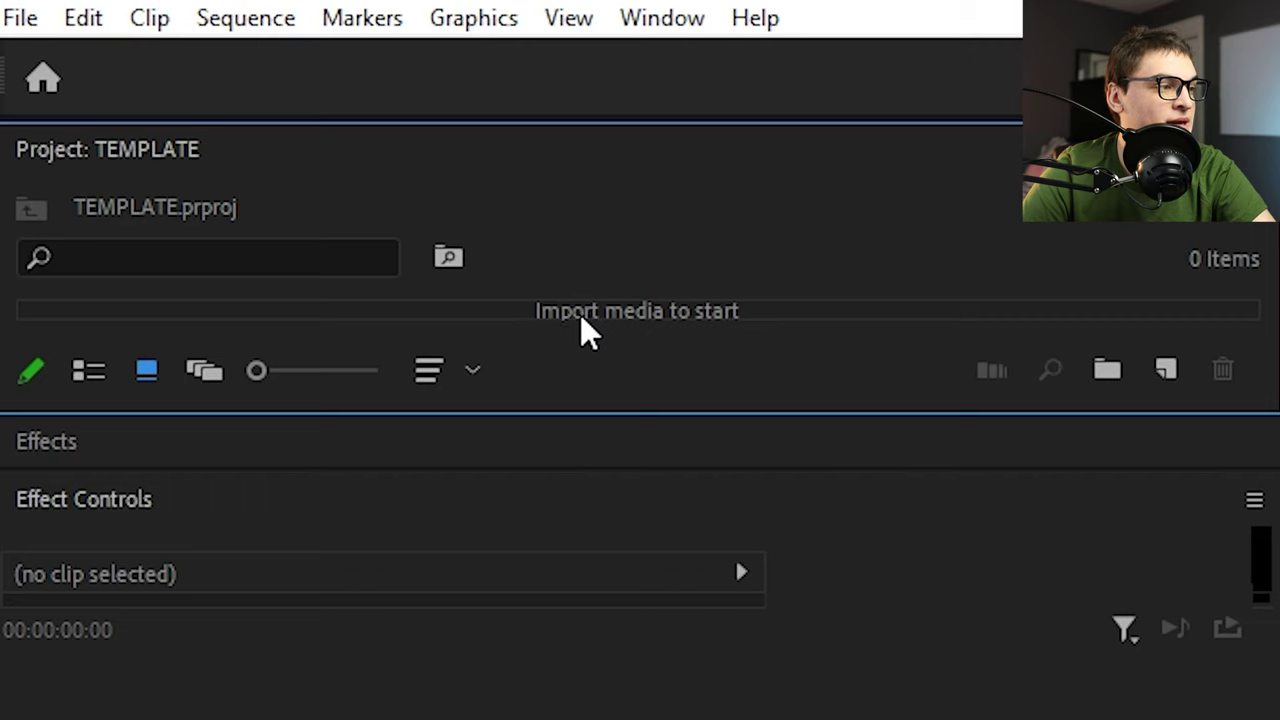
# Add a new bin named Sequences to the project
pyautogui.rightClick(580, 314)
pyautogui.click(686, 397)
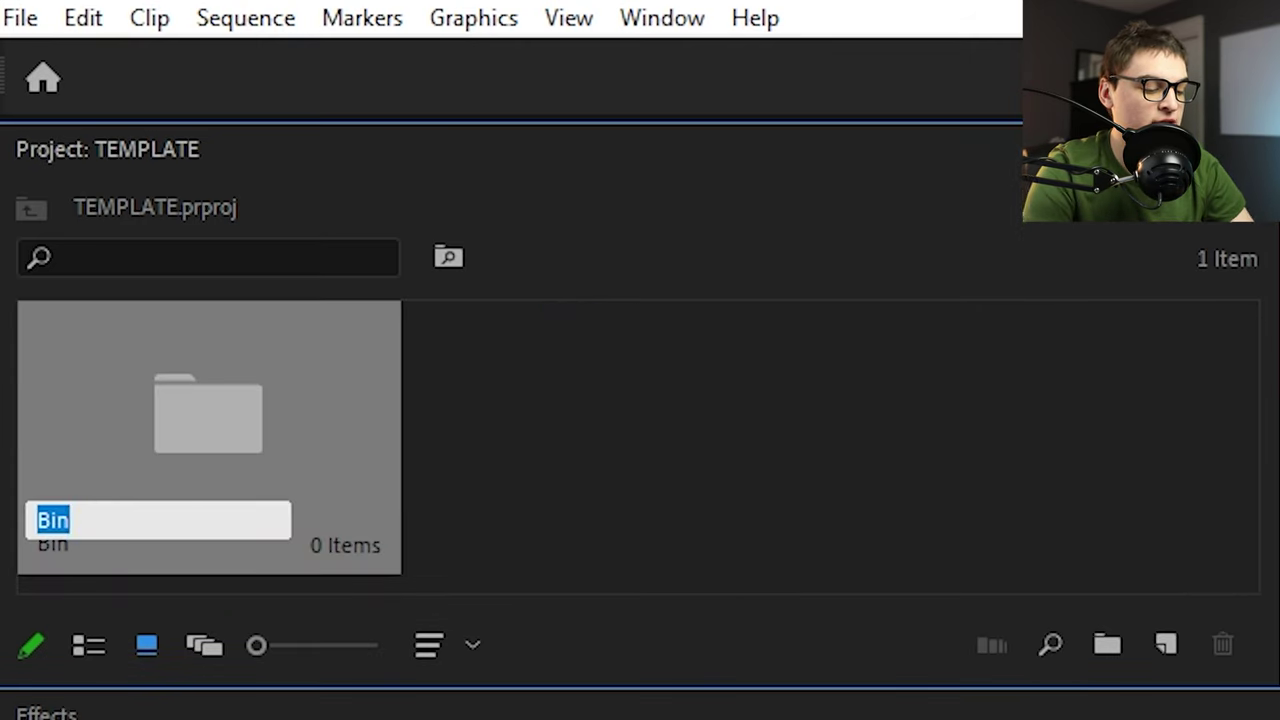
pyautogui.write('Sequences')
pyautogui.press('Return')
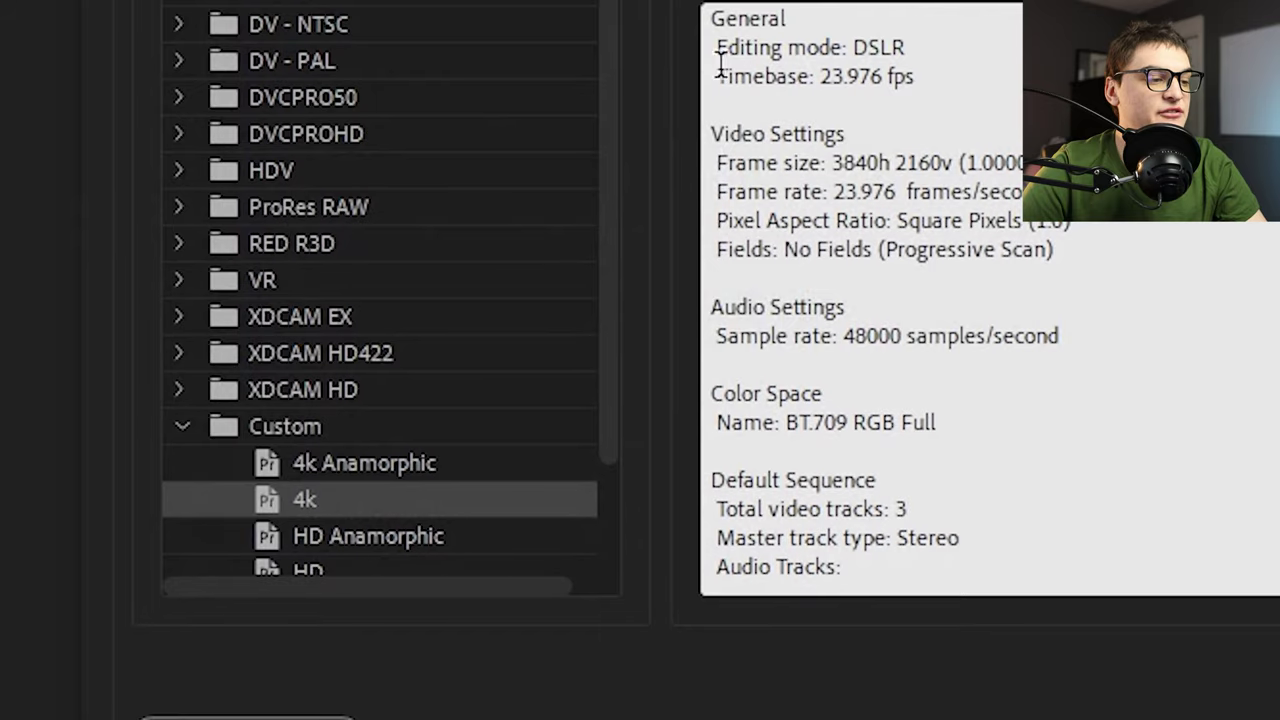
# Create a vertical 1080×1920, 23.976 fps sequence from the IGTV vertical preset
pyautogui.scroll(-3, 280, 327)
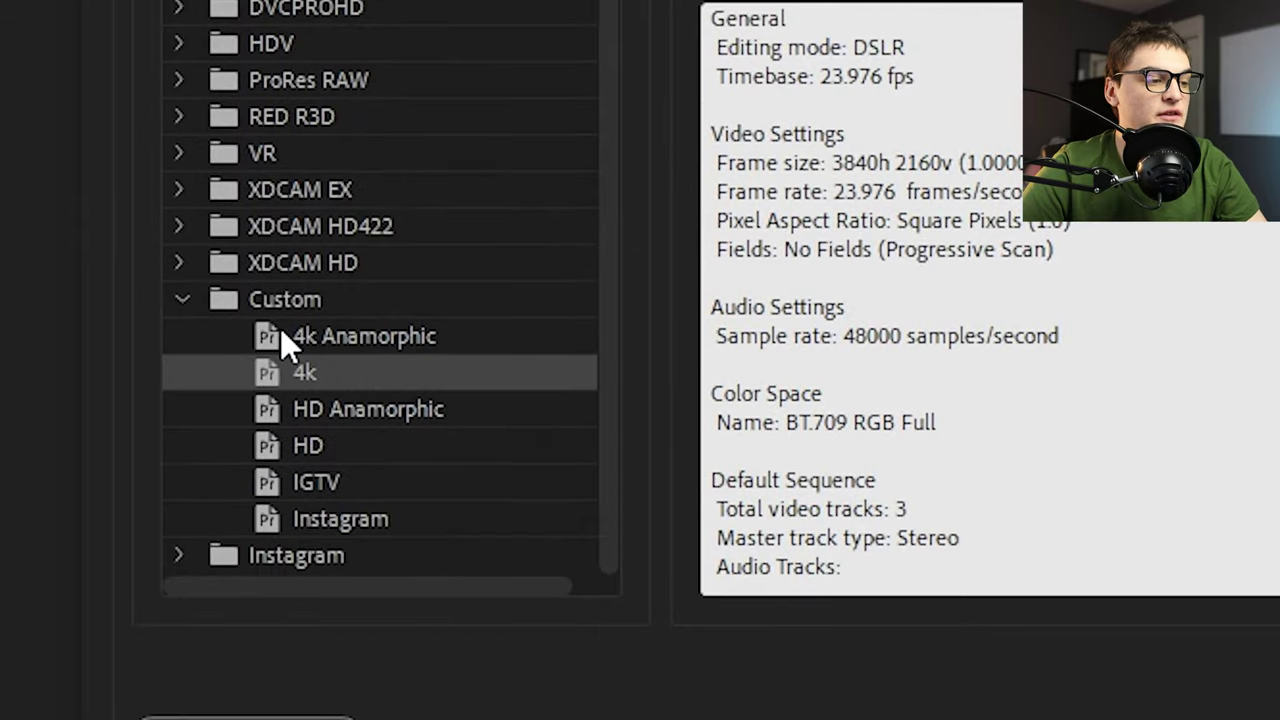
pyautogui.click(334, 450)
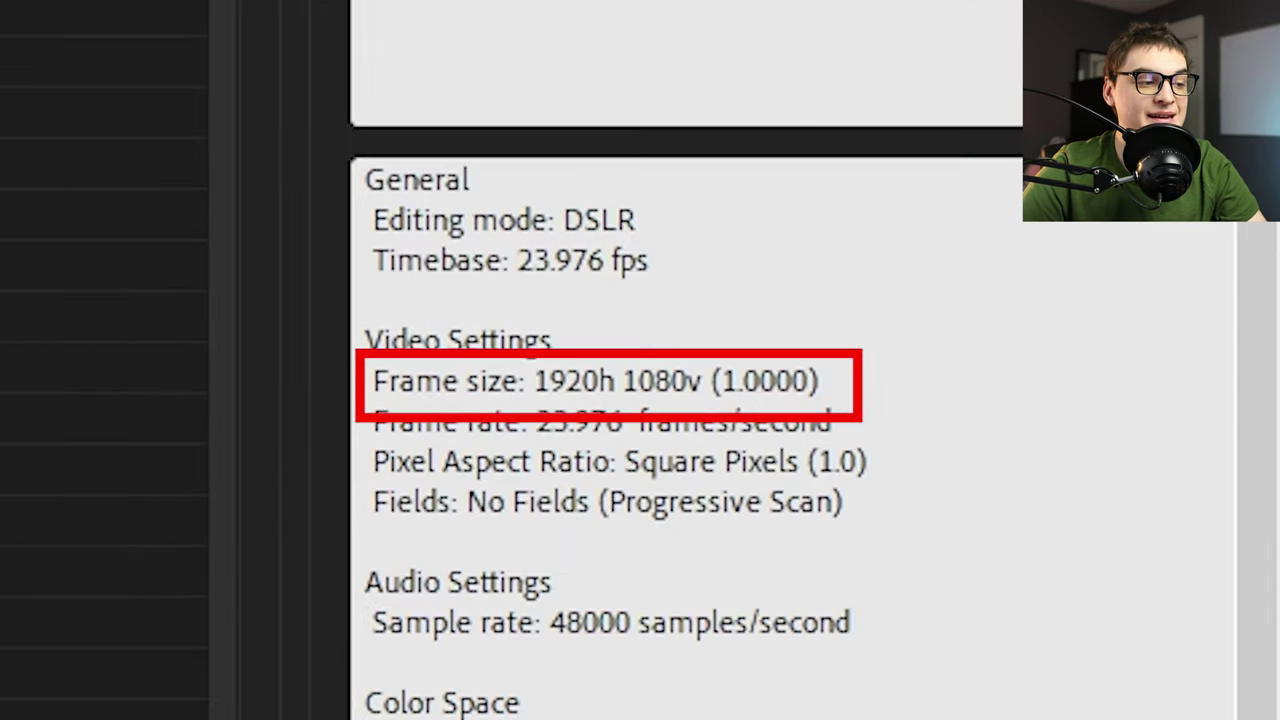
pyautogui.click(104, 623)
pyautogui.click(104, 673)
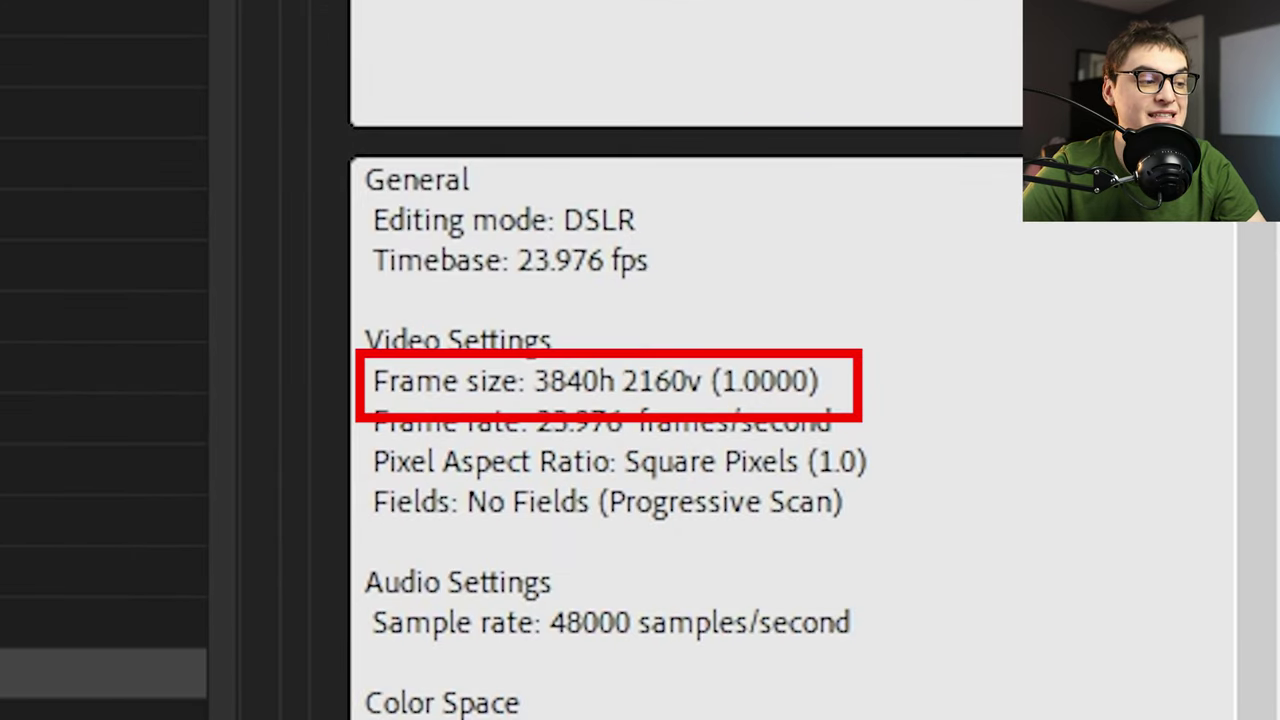
pyautogui.click(452, 458)
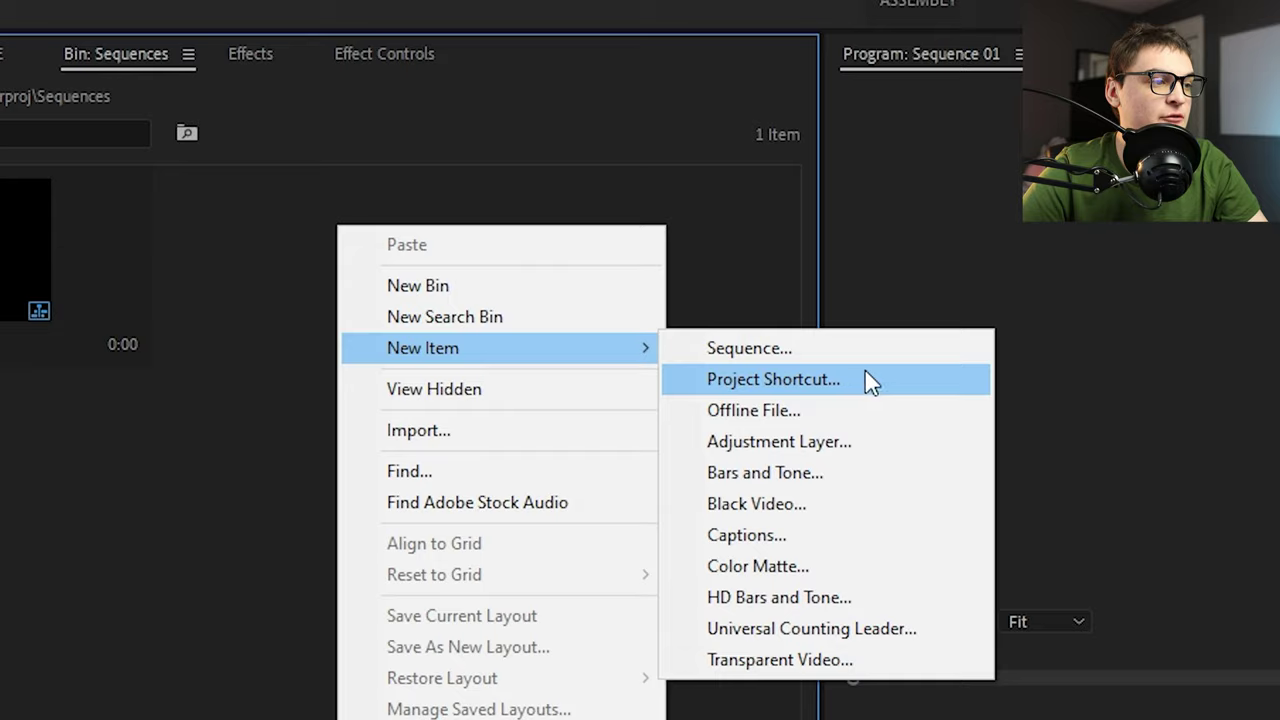
pyautogui.click(850, 347)
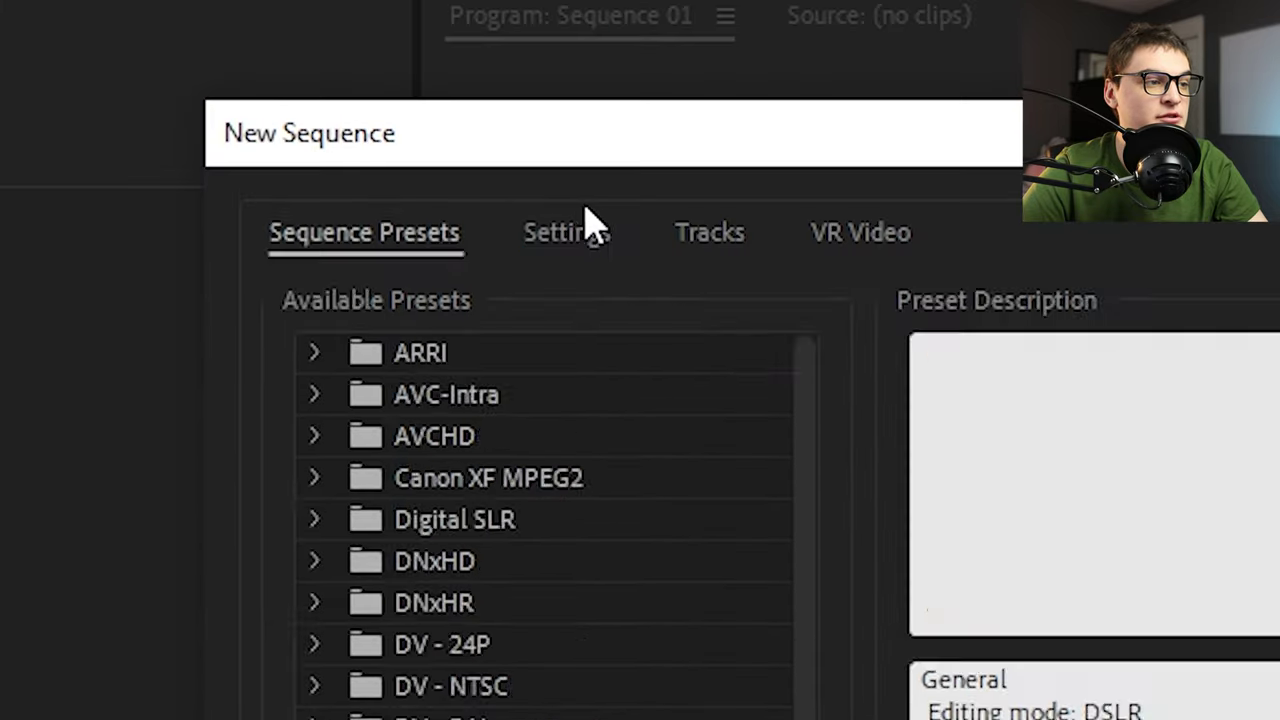
pyautogui.click(584, 208)
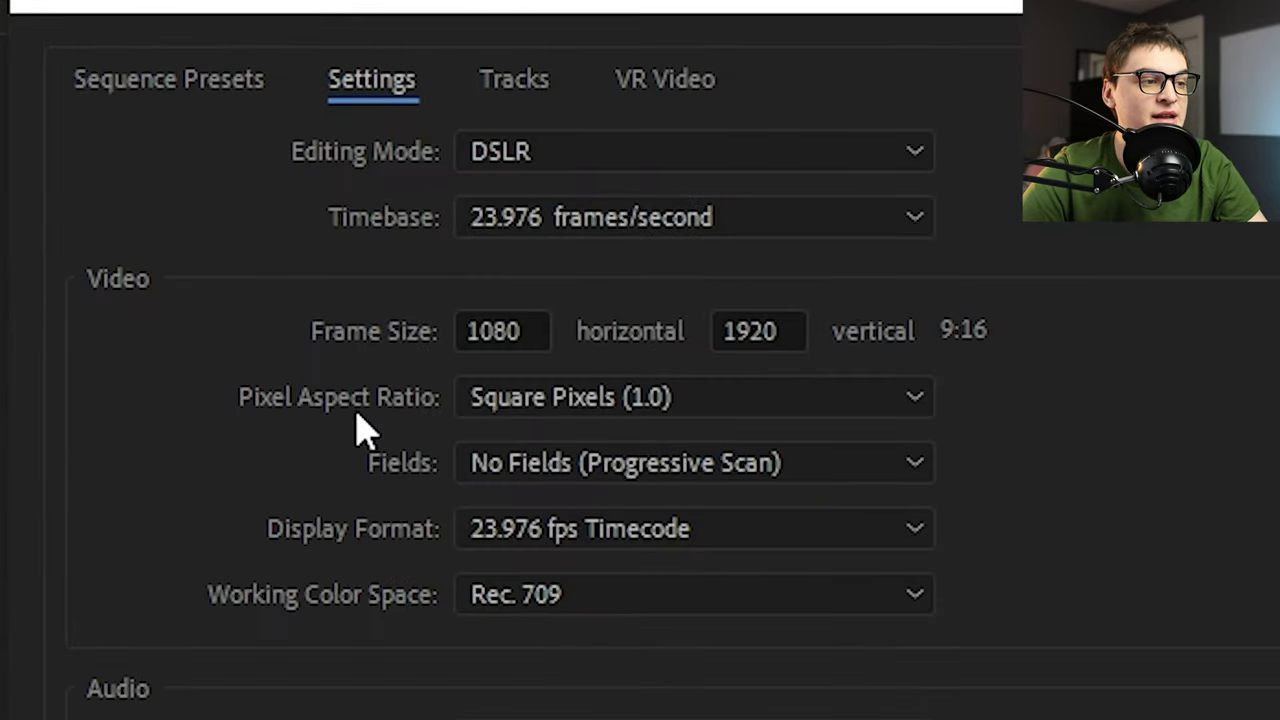
pyautogui.click(168, 79)
pyautogui.click(600, 488)
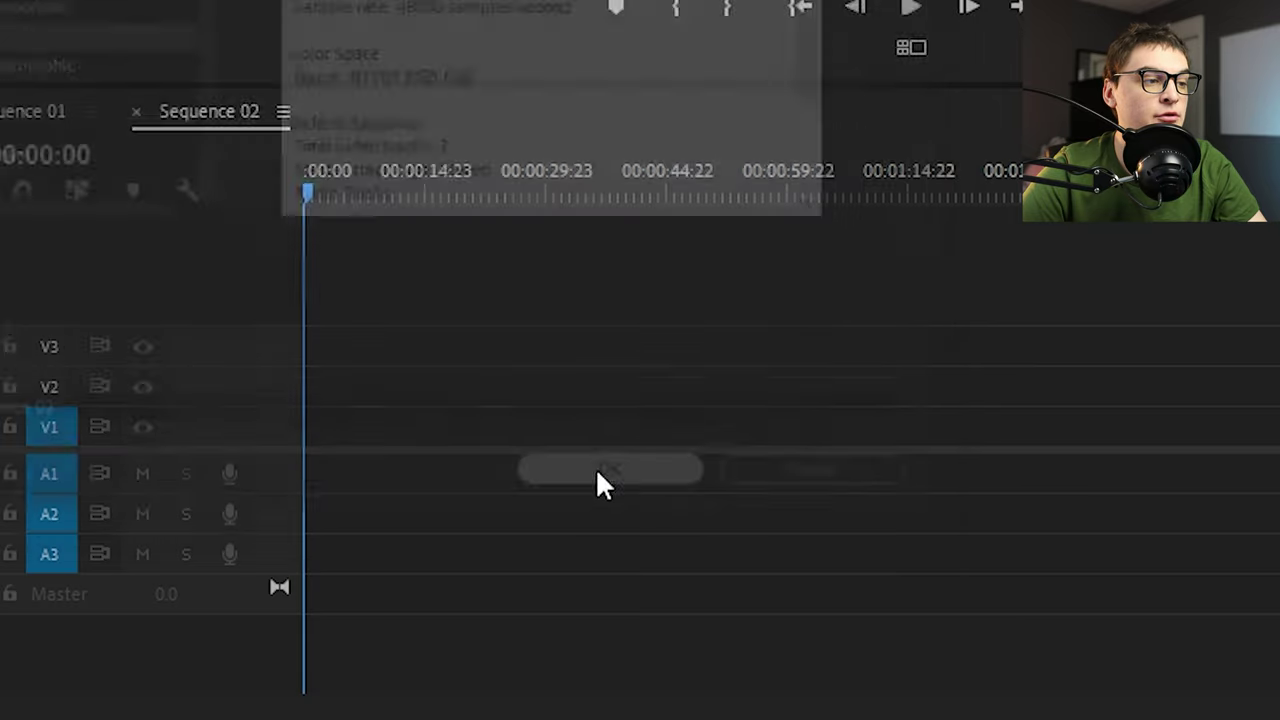
pyautogui.click(22, 127)
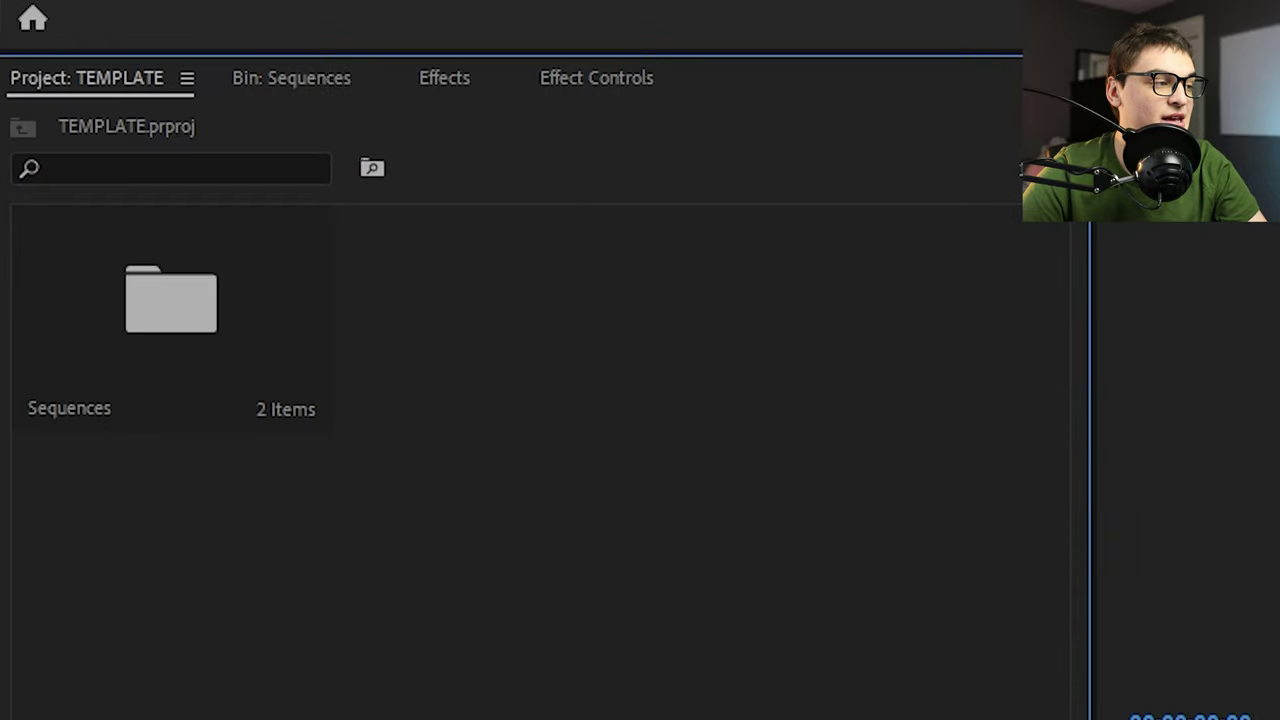
# Add a 5000 × 5000 Adjustment Layer item to the TEMPLATE project
pyautogui.doubleClick(278, 388)
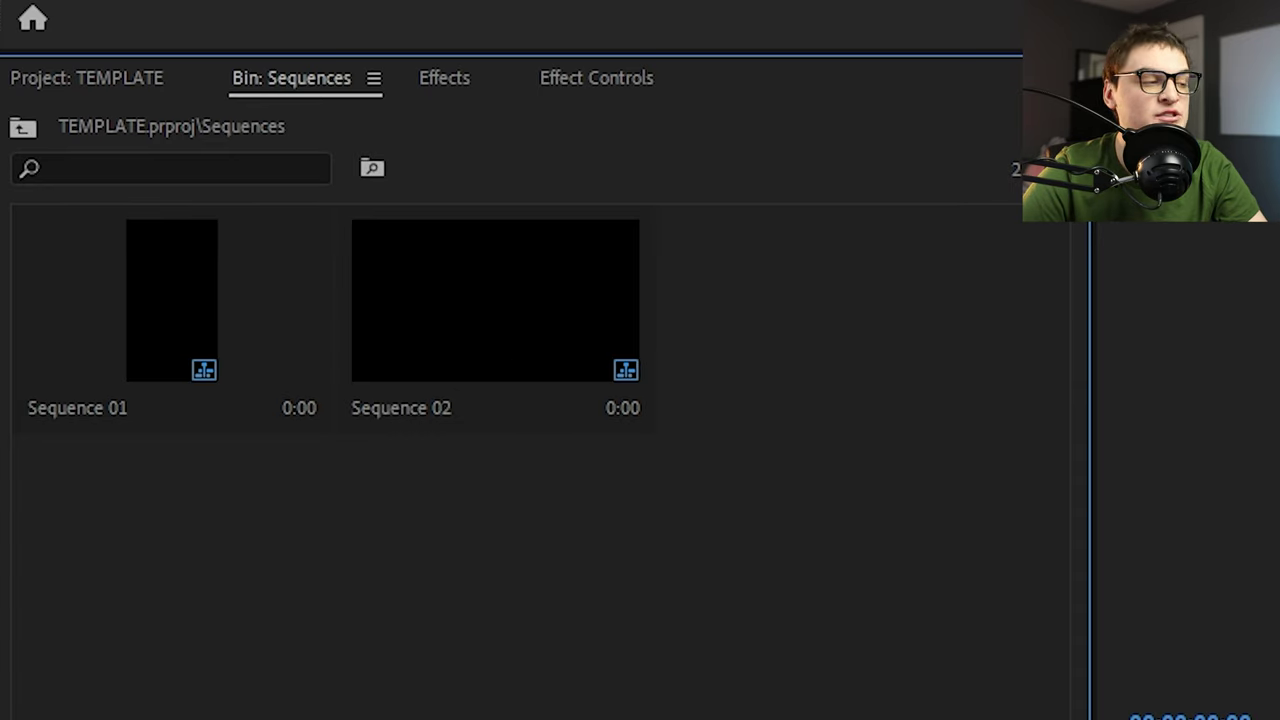
pyautogui.click(146, 326)
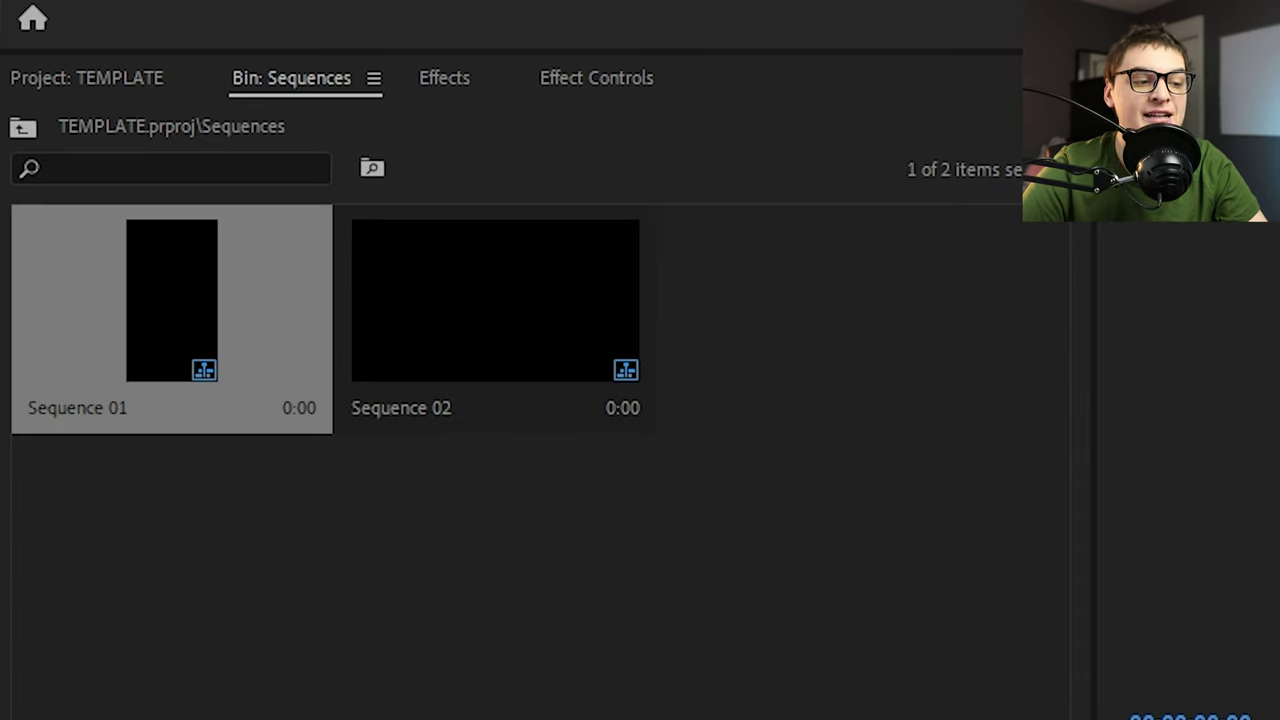
pyautogui.rightClick(378, 114)
pyautogui.moveTo(606, 266)
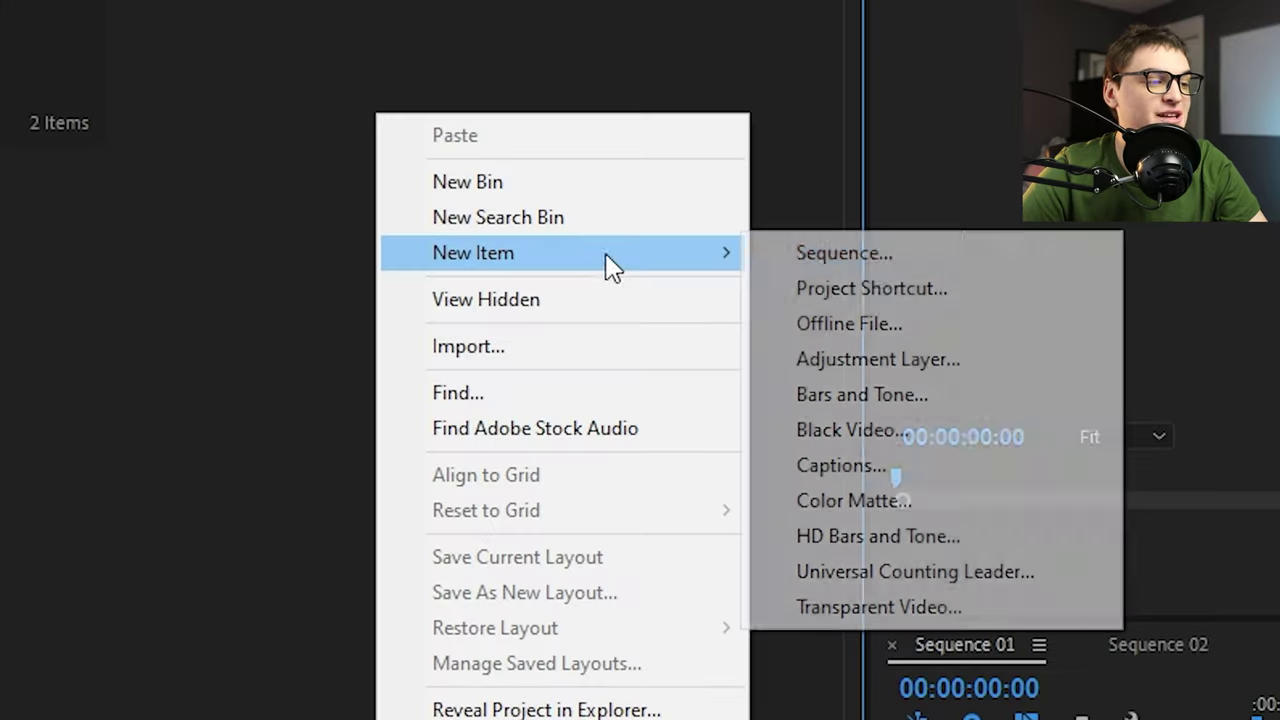
pyautogui.click(916, 378)
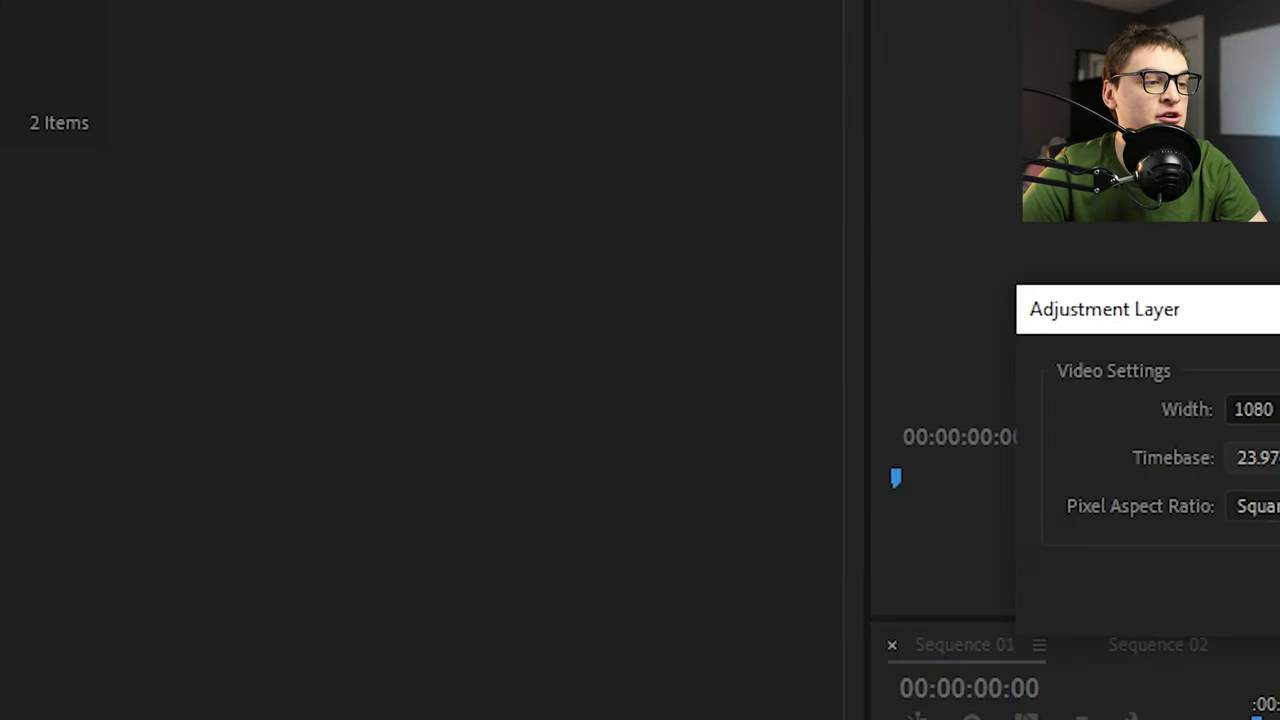
pyautogui.moveTo(632, 228); pyautogui.dragTo(273, 210)
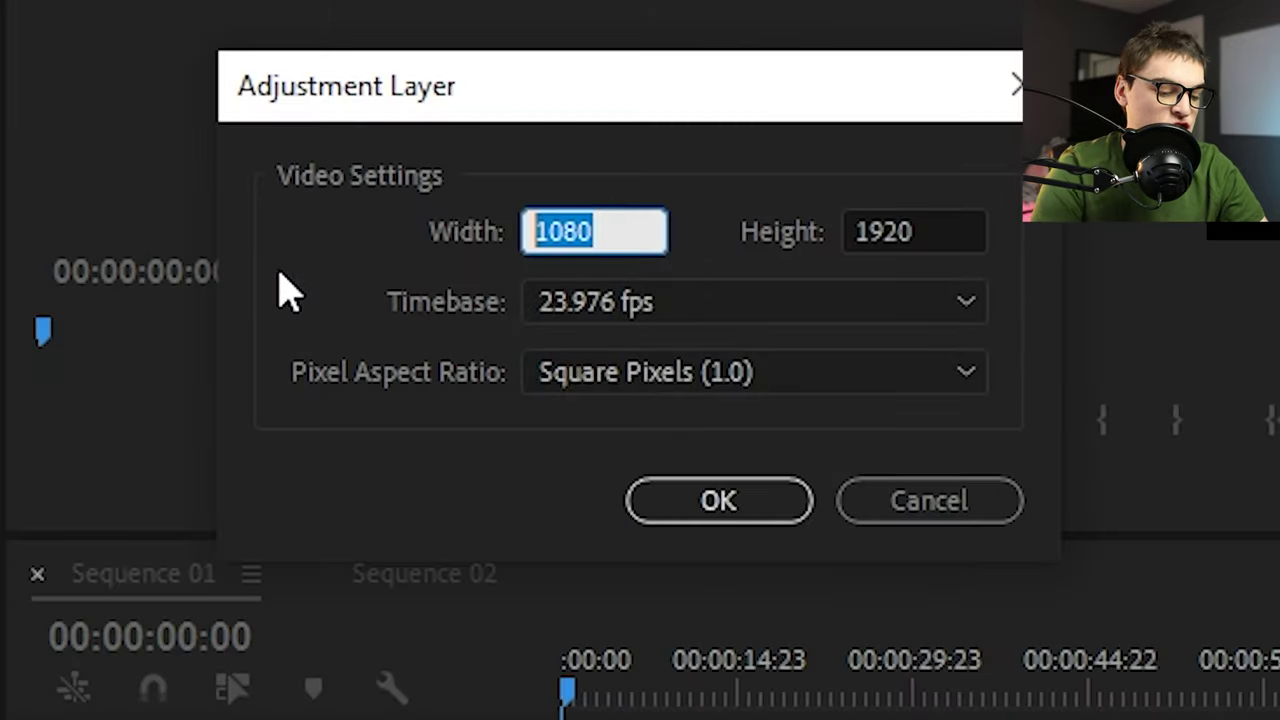
pyautogui.click(949, 218)
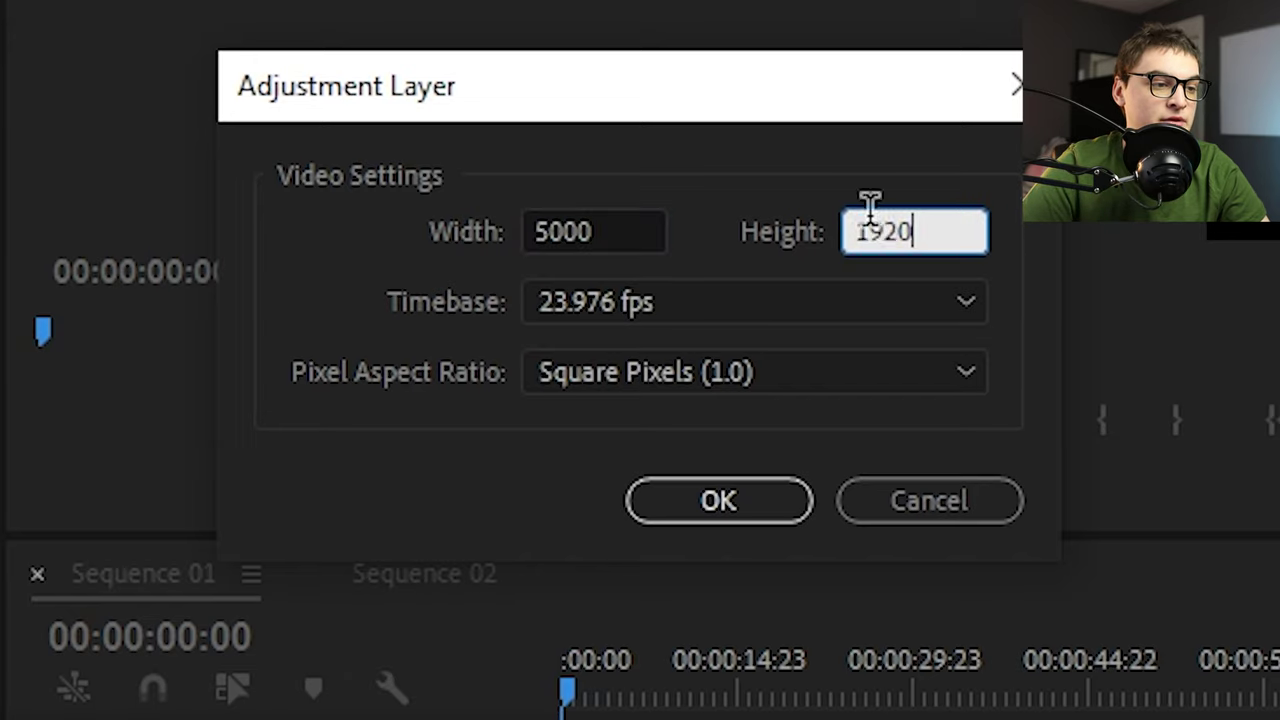
pyautogui.write('5000')
pyautogui.press('Return')
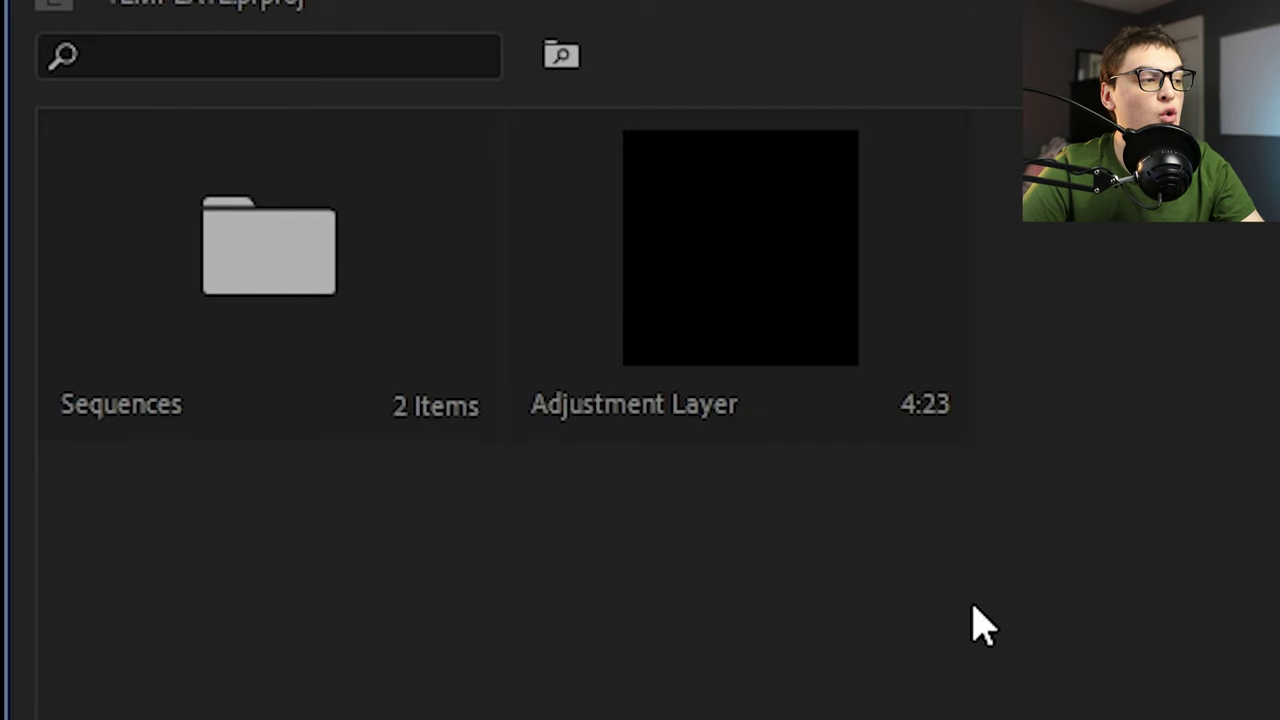
pyautogui.click(808, 335)
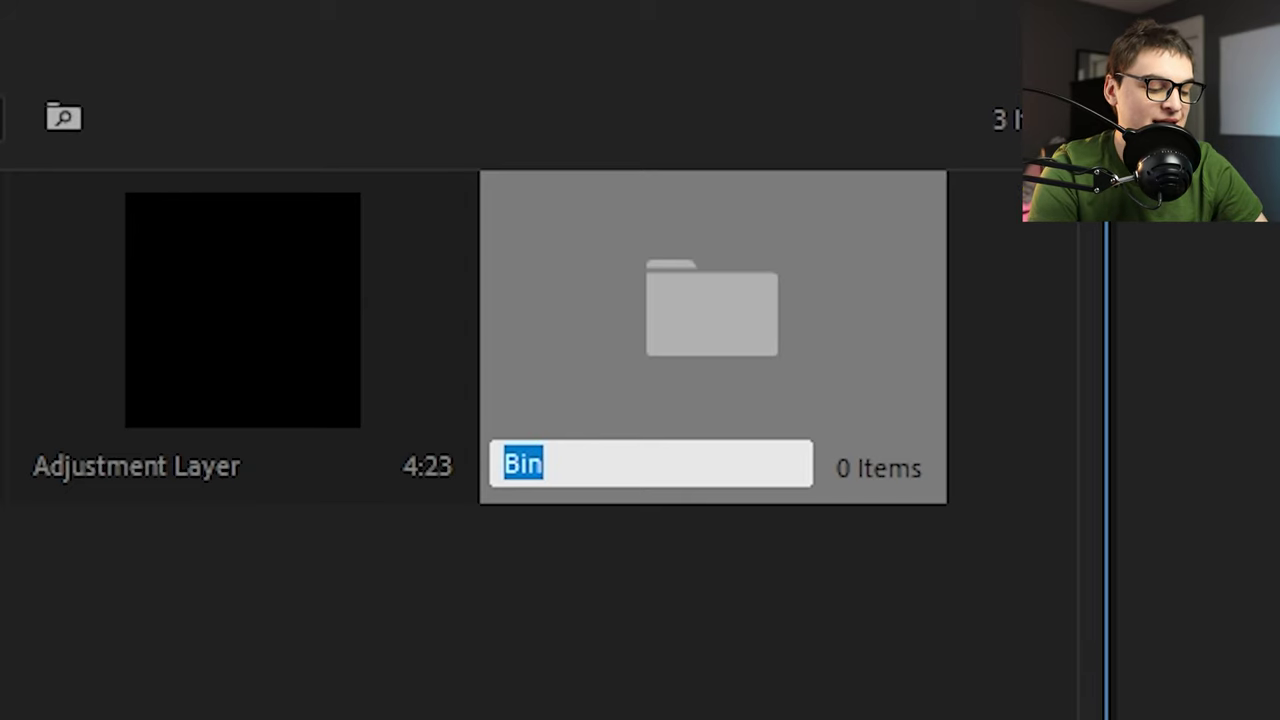
# Name the new bin Color and open it
pyautogui.write('lor')
pyautogui.press('Return')
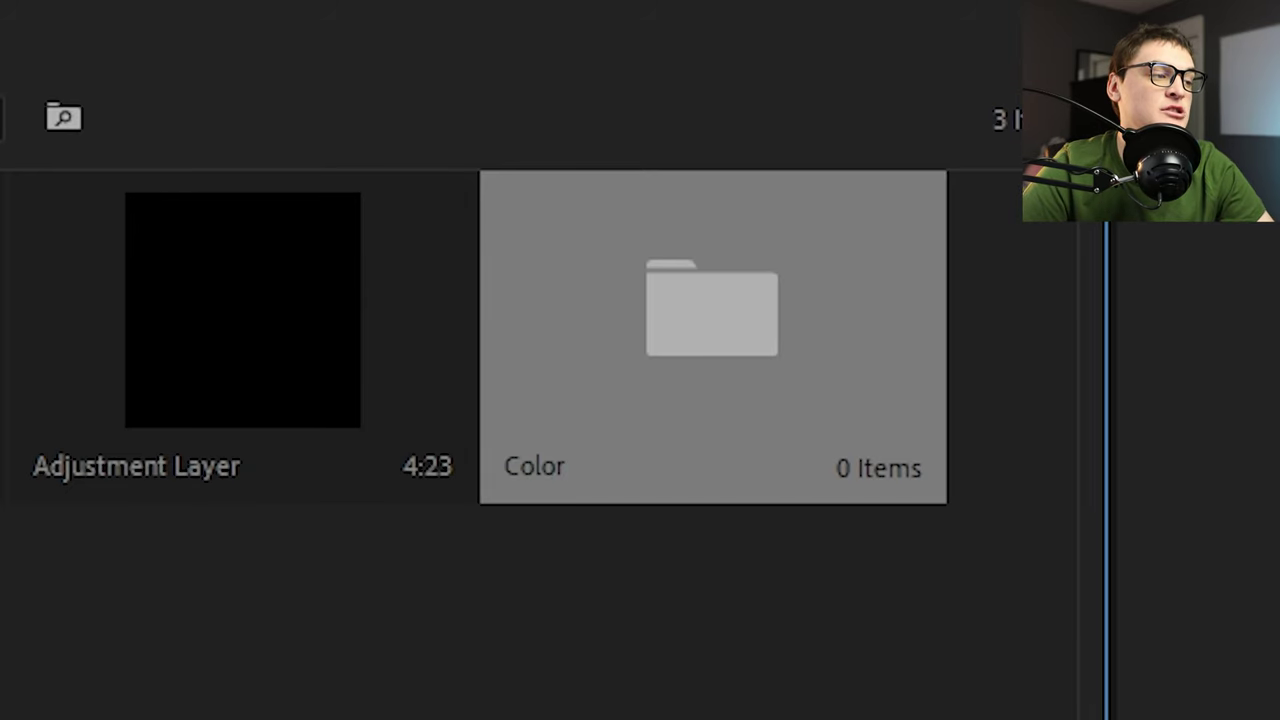
pyautogui.doubleClick(897, 349)
# Create a pure red colour matte named Red and place it, lengthened, at Sequence 01's start on V1
pyautogui.rightClick(96, 117)
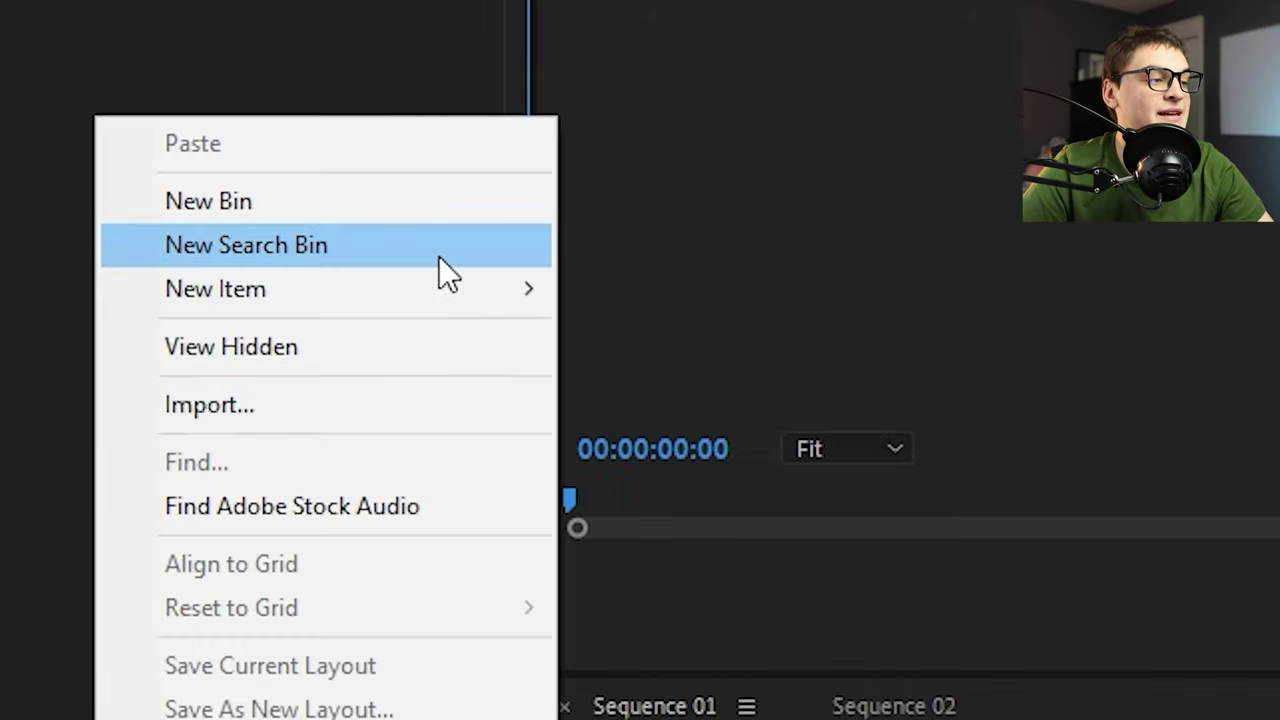
pyautogui.moveTo(417, 286)
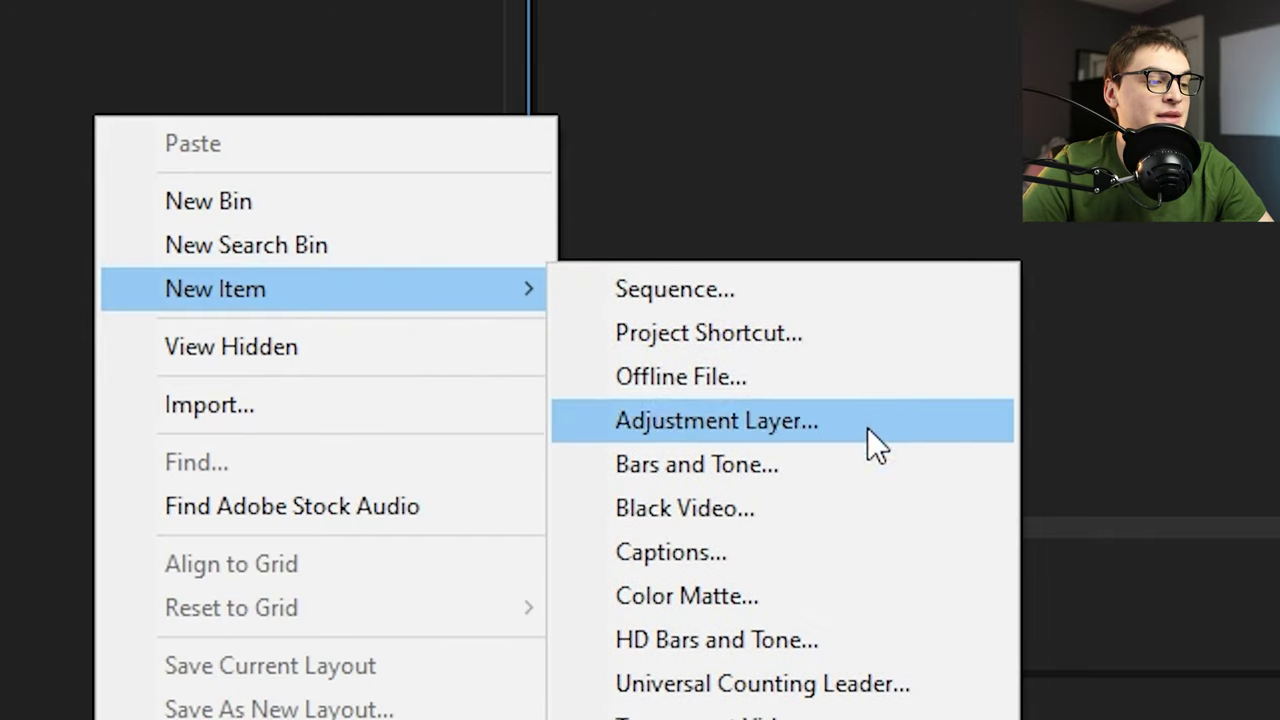
pyautogui.click(770, 605)
pyautogui.click(1143, 645)
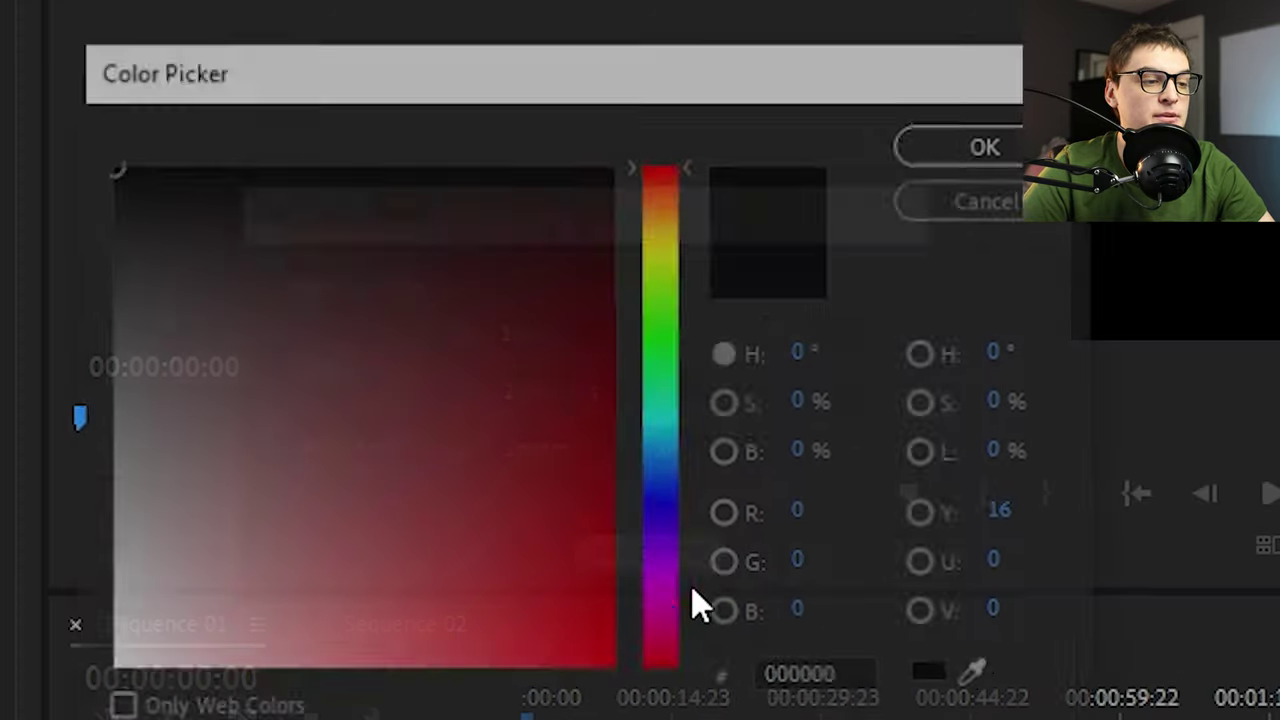
pyautogui.moveTo(571, 594); pyautogui.dragTo(614, 168)
pyautogui.click(990, 145)
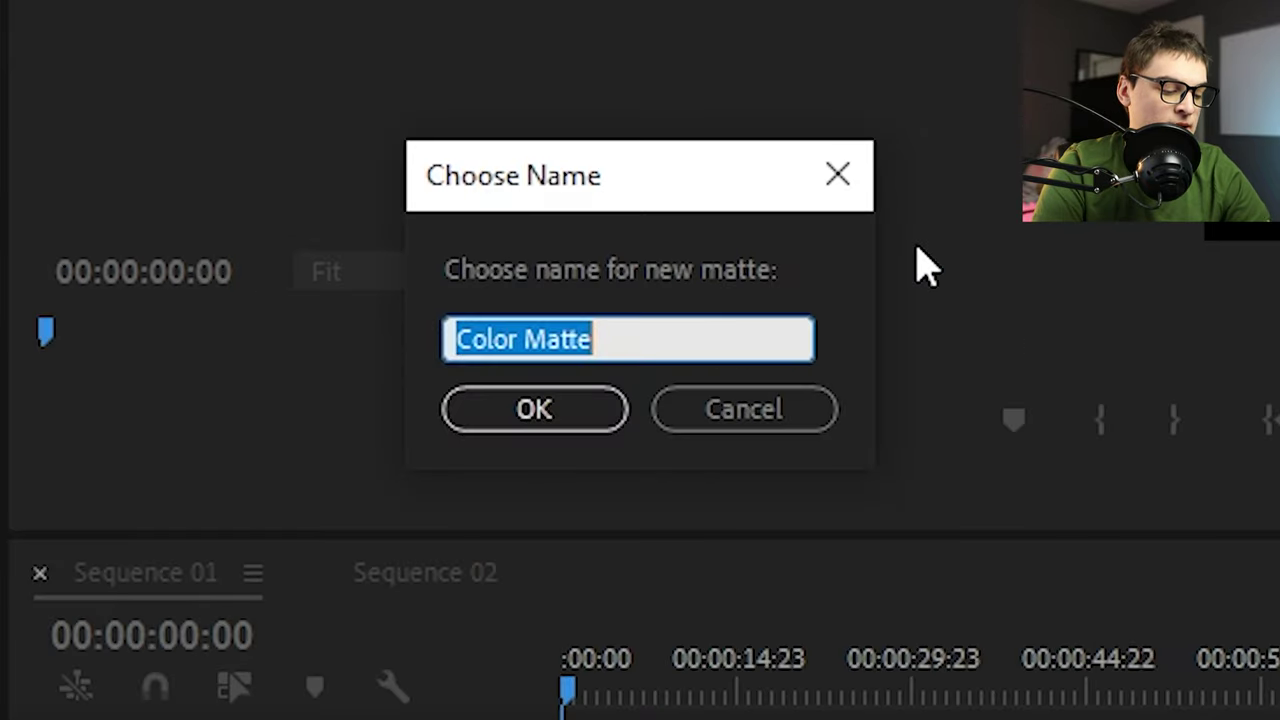
pyautogui.write('Red')
pyautogui.press('Return')
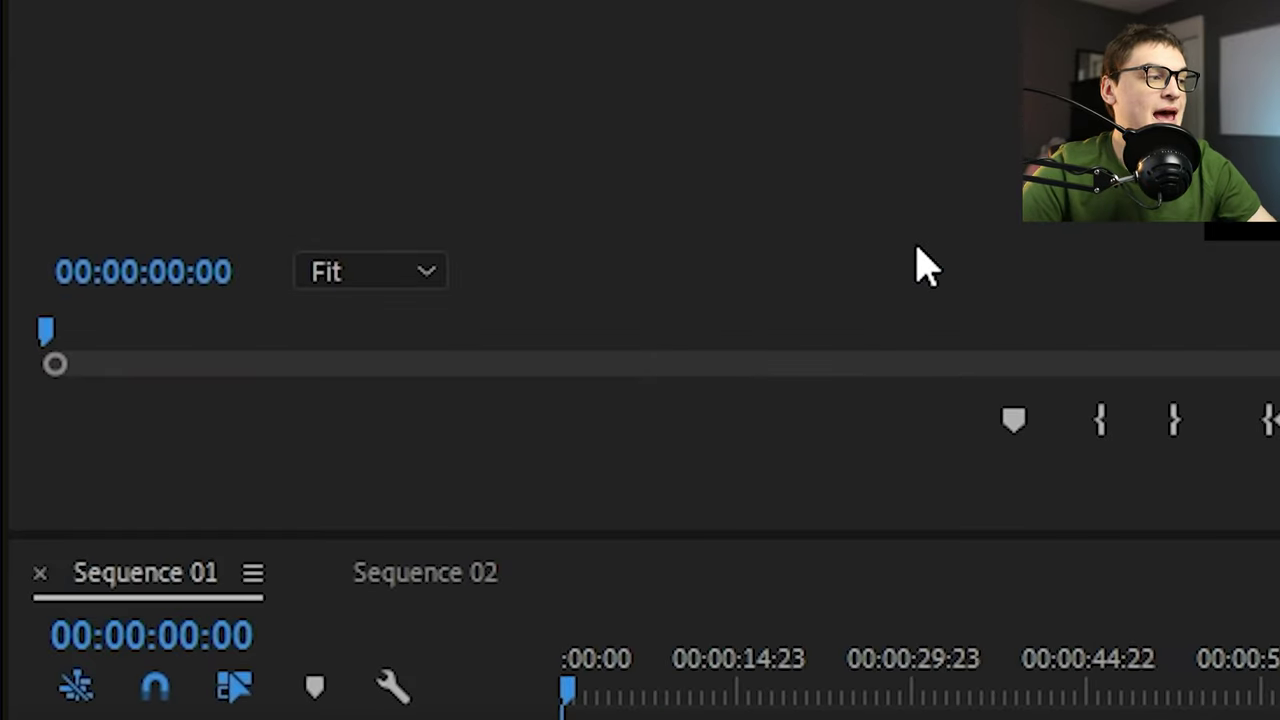
pyautogui.moveTo(210, 338); pyautogui.dragTo(420, 555)
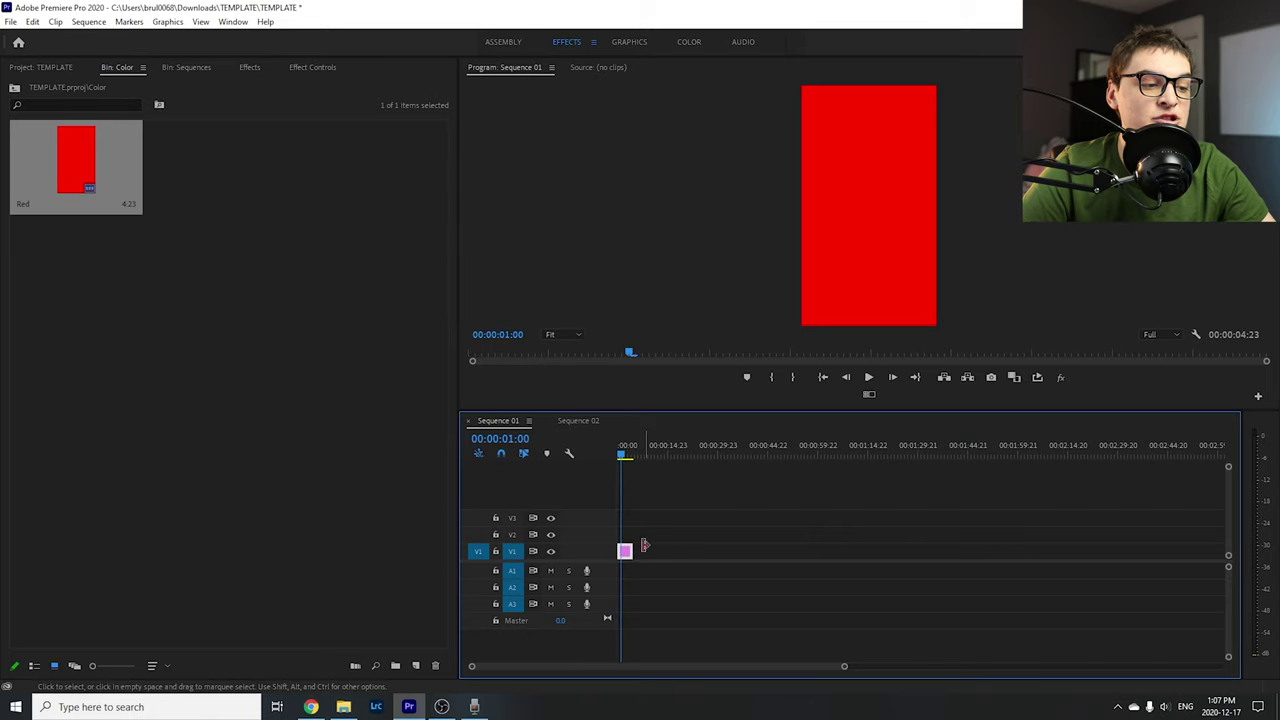
pyautogui.moveTo(635, 549); pyautogui.dragTo(708, 551)
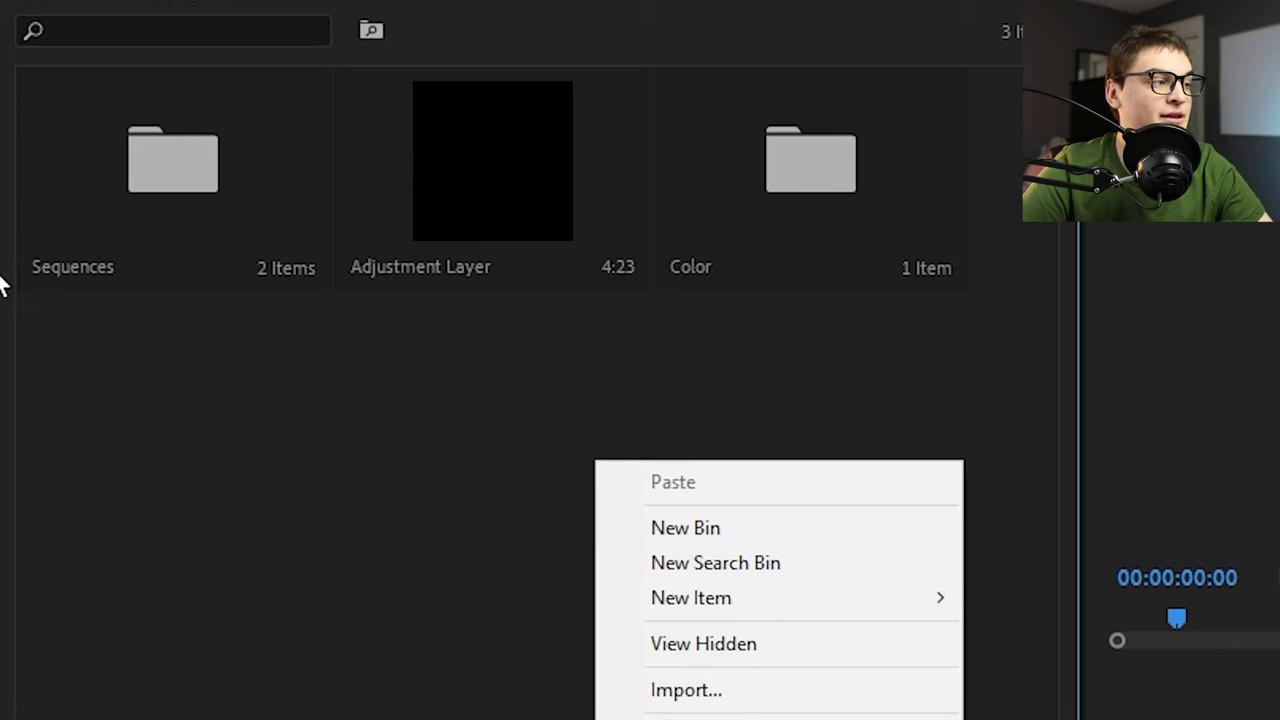
# Create an ITEMS bin, move Sequences, Adjustment Layer and Color into it, and add another new bin
pyautogui.click(847, 522)
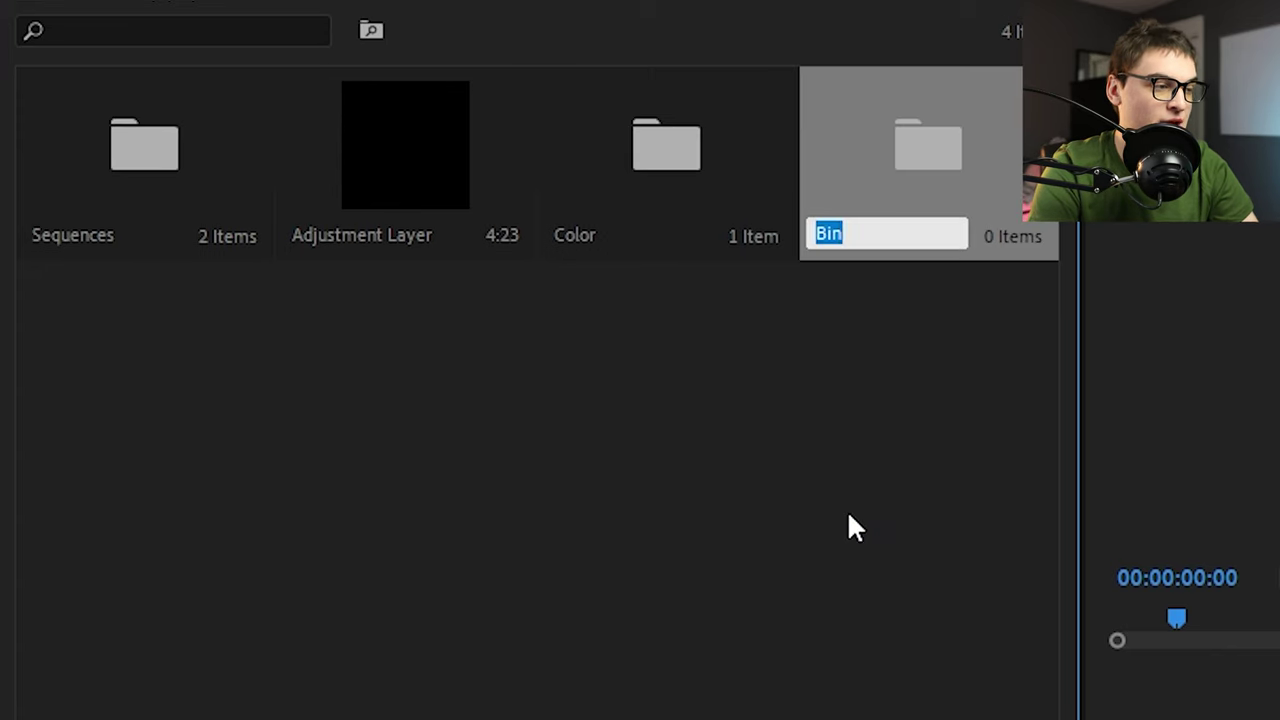
pyautogui.click(728, 558)
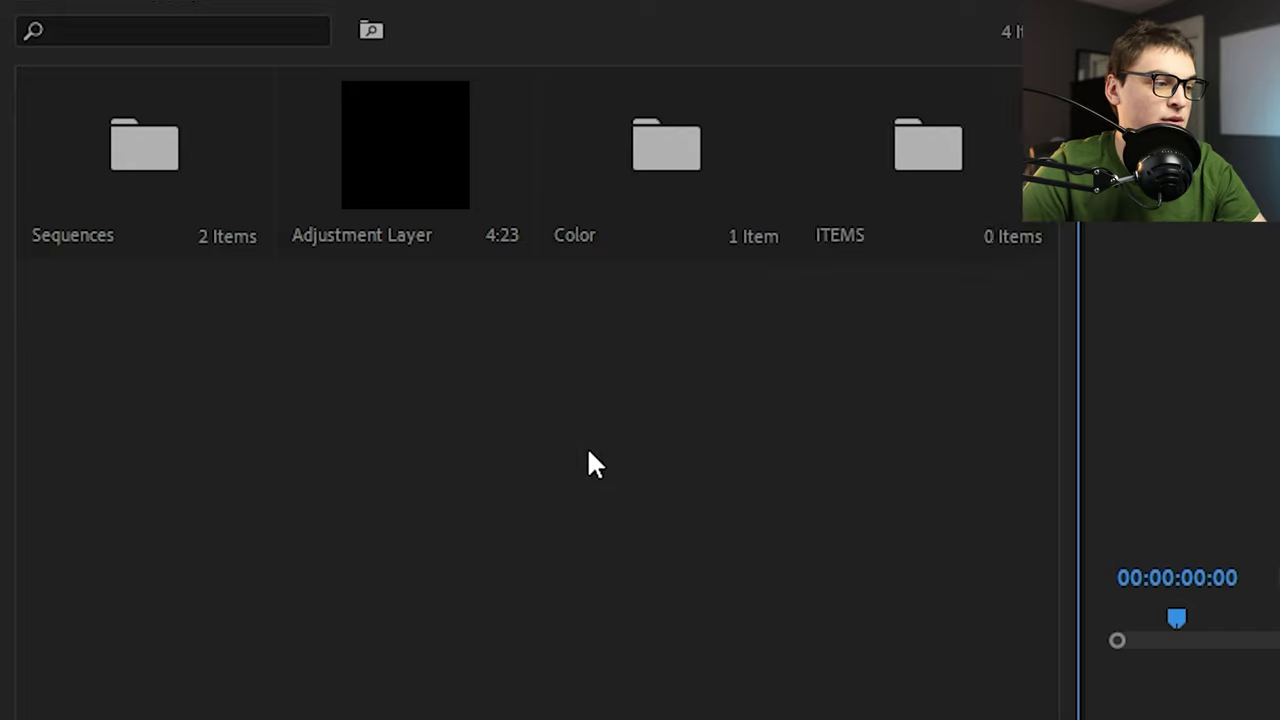
pyautogui.rightClick(586, 448)
pyautogui.moveTo(700, 595)
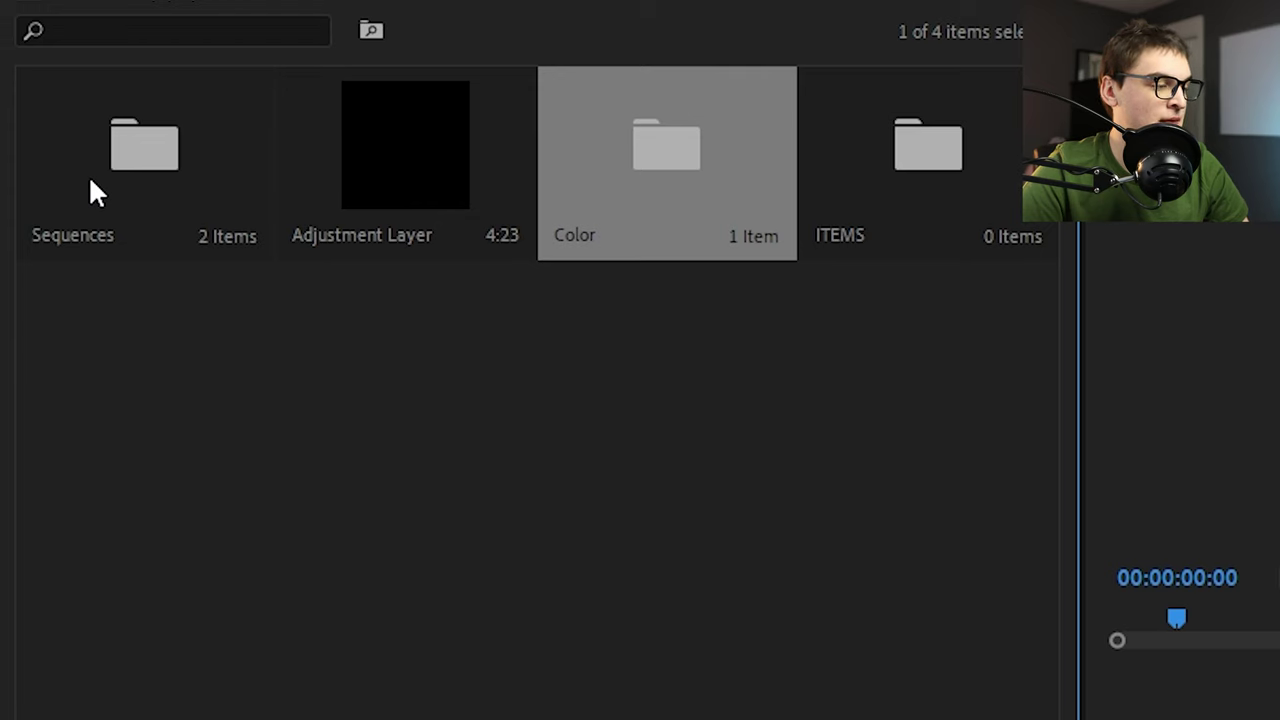
pyautogui.keyDown('shift'); pyautogui.click(90, 183); pyautogui.keyUp('shift')
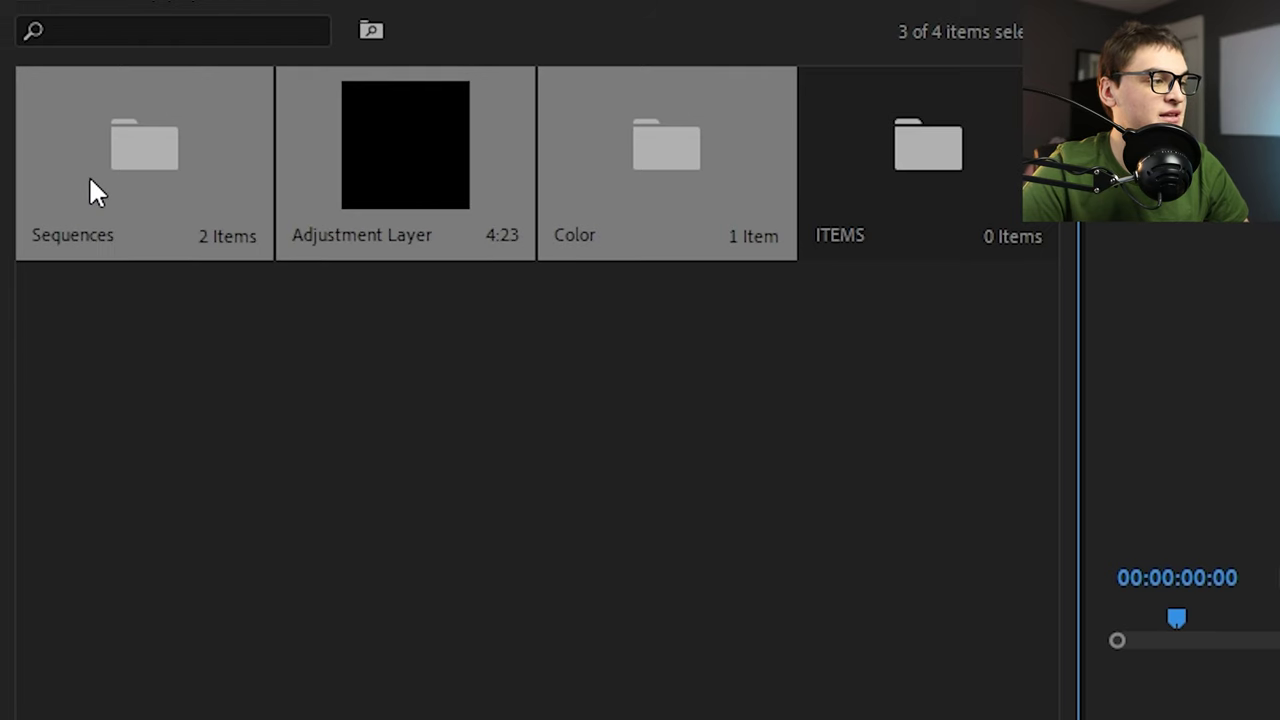
pyautogui.moveTo(872, 152); pyautogui.dragTo(878, 245)
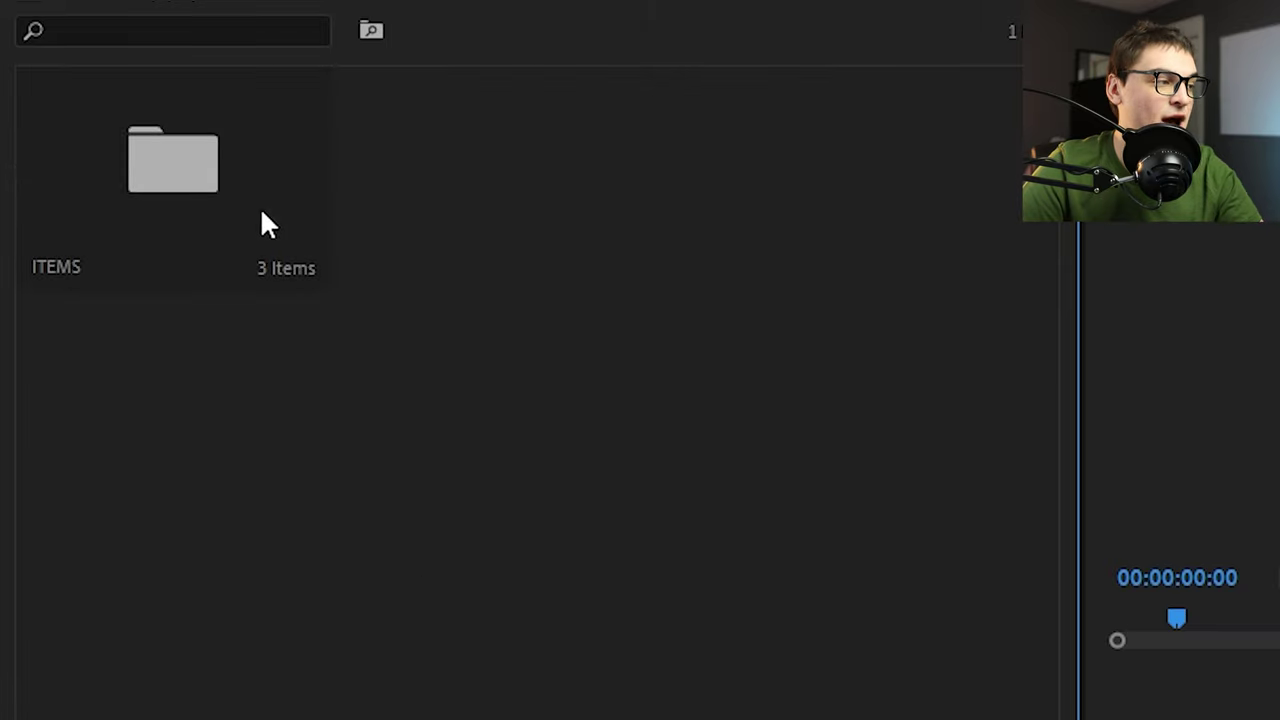
pyautogui.rightClick(612, 204)
pyautogui.click(710, 271)
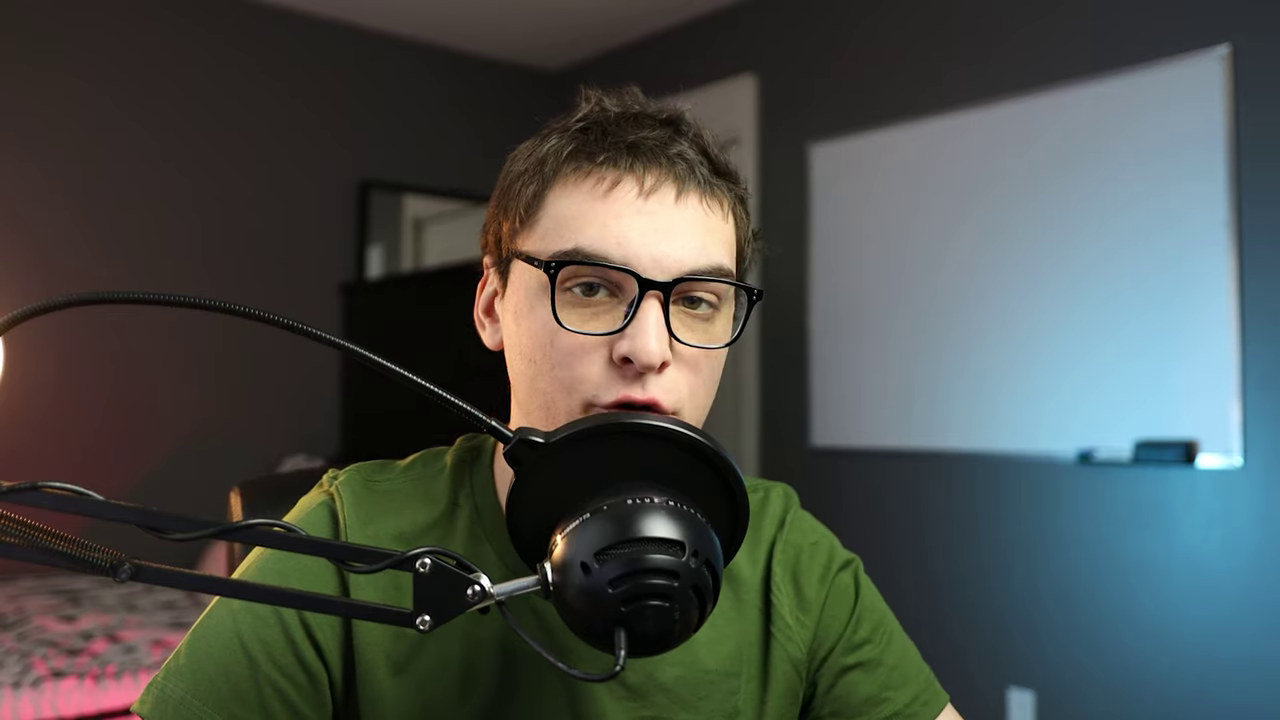
# Create two new bins inside MEDIA named ASSETS and SHOTS
pyautogui.click(419, 299)
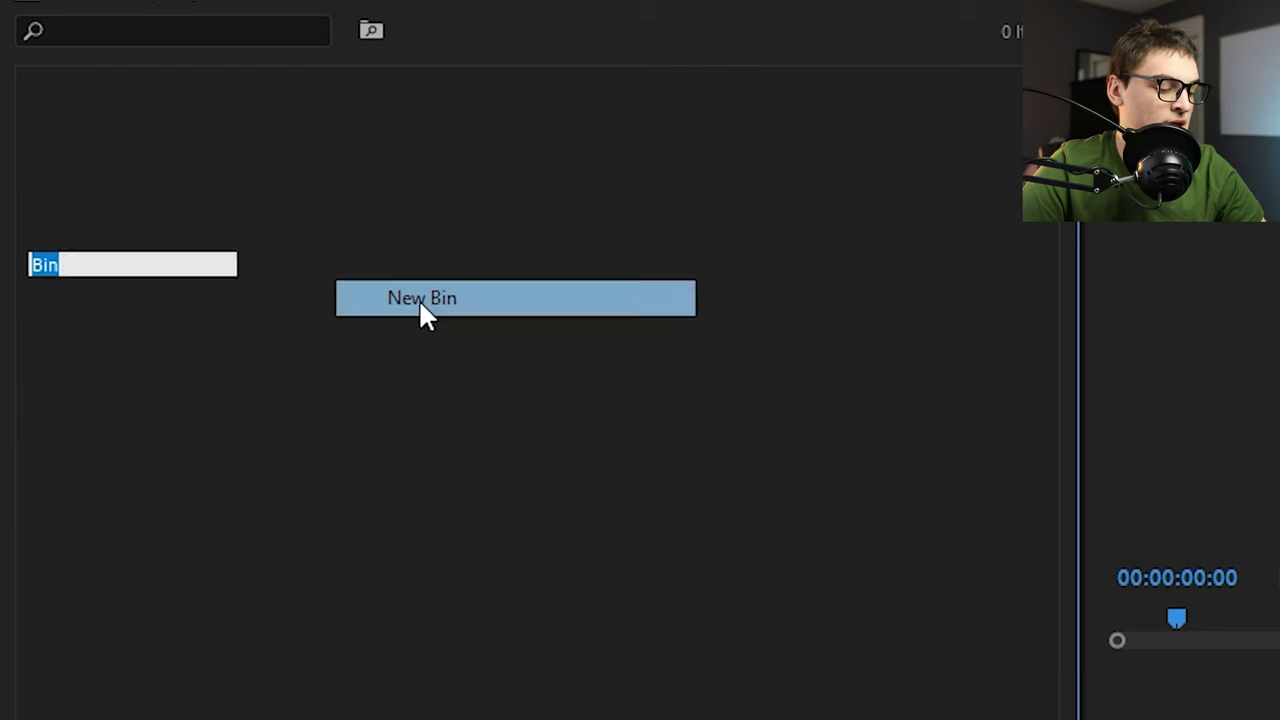
pyautogui.write('ASSETS')
pyautogui.click(597, 229)
pyautogui.rightClick(600, 268)
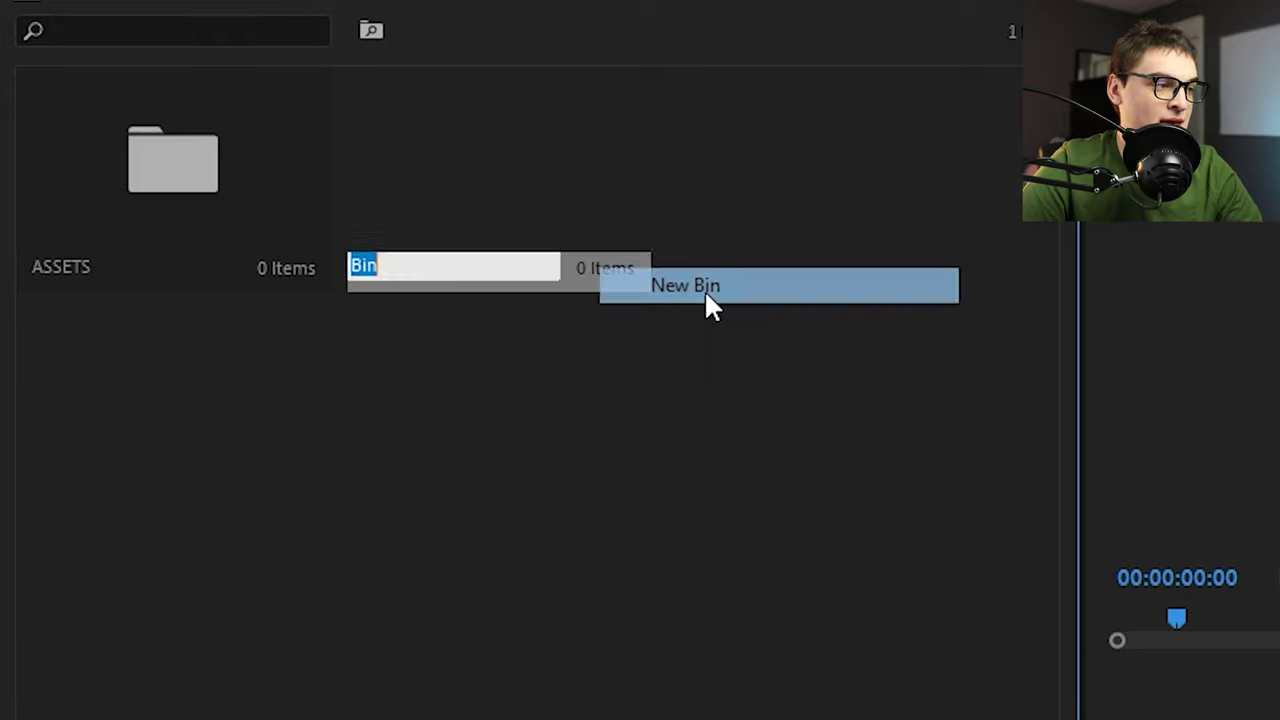
pyautogui.click(706, 303)
pyautogui.write('SHO')
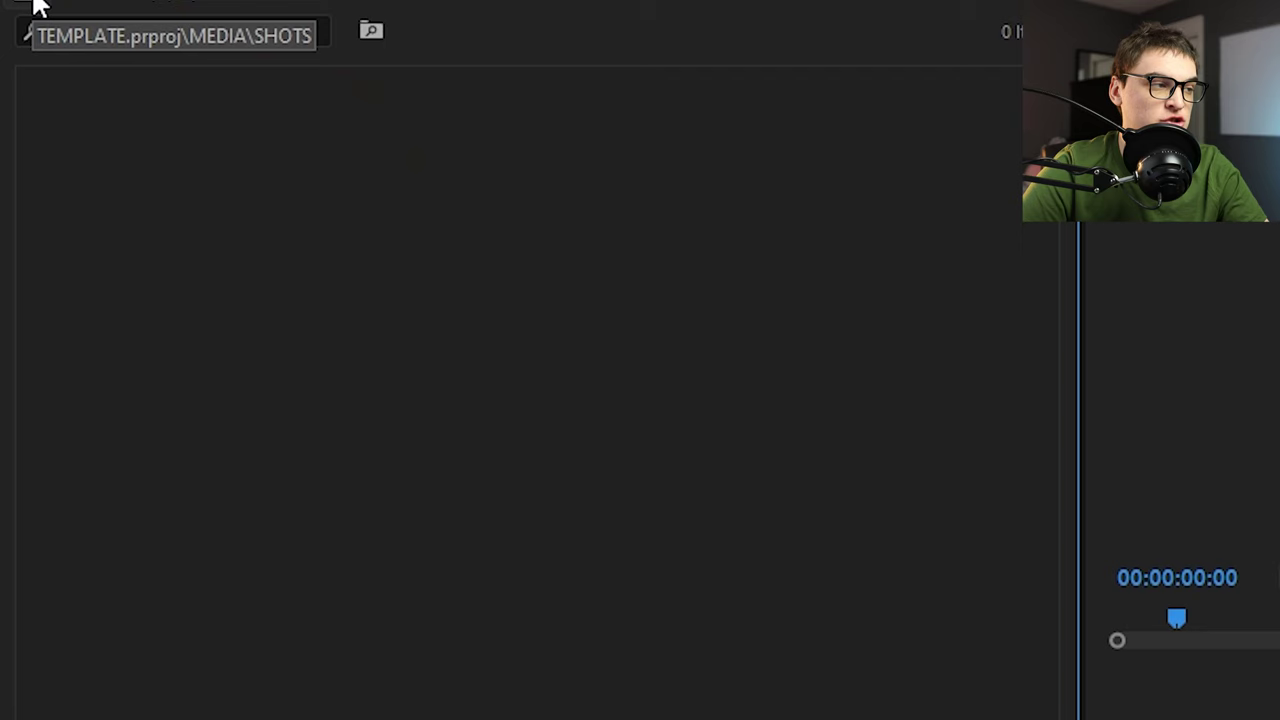
# Check the ASSETS bin, then return to the top level showing ITEMS and MEDIA
pyautogui.click(24, 26)
pyautogui.click(433, 295)
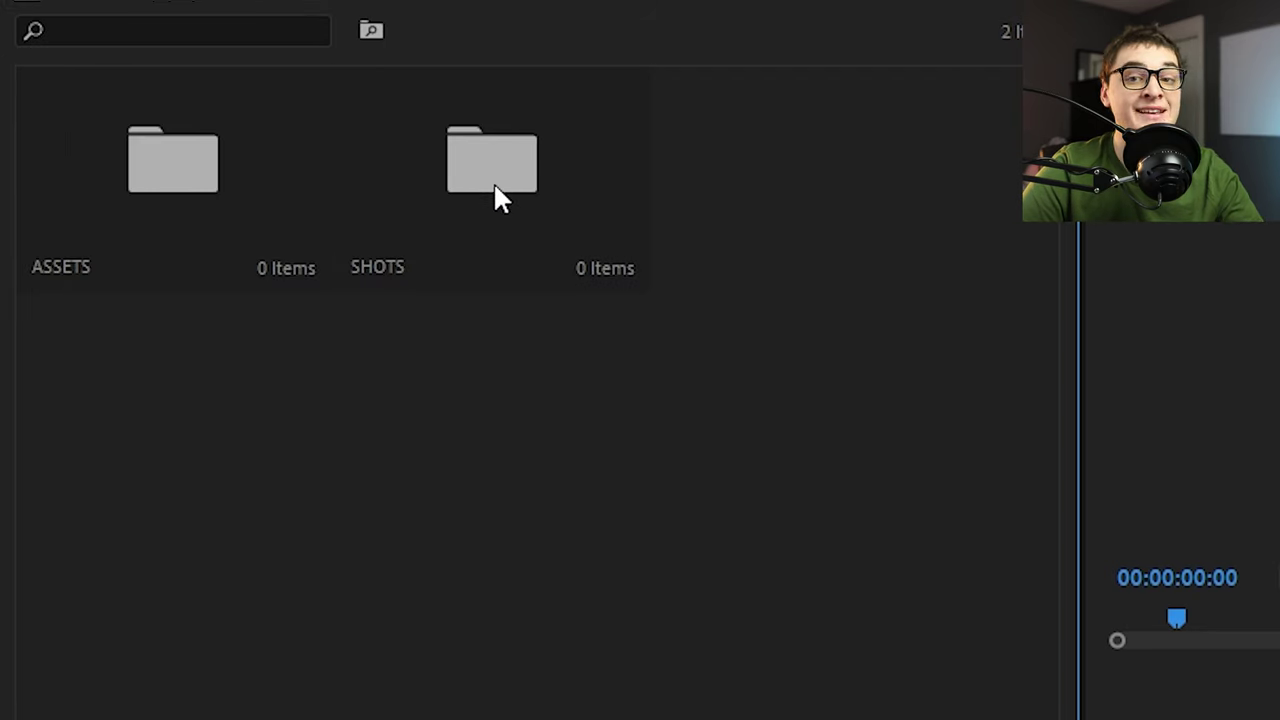
pyautogui.doubleClick(189, 234)
pyautogui.click(48, 5)
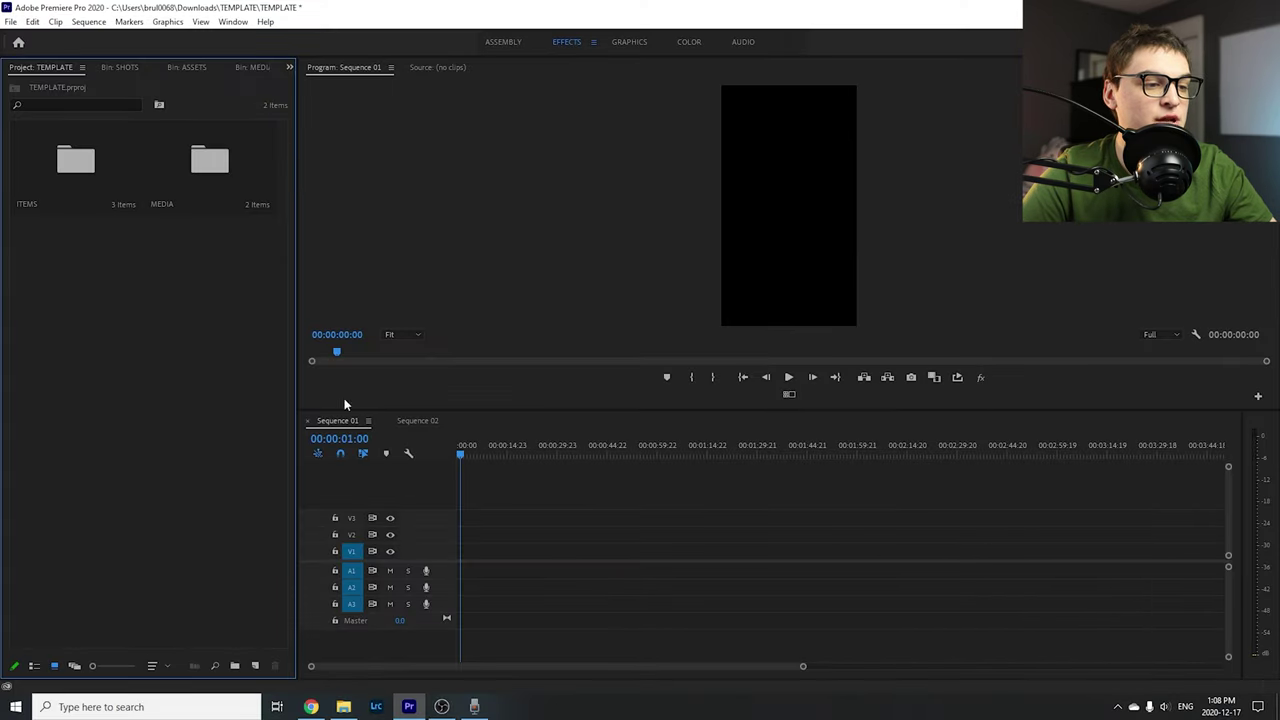
# Switch the timeline to Sequence 02 and enlarge the timeline panel
pyautogui.moveTo(553, 411); pyautogui.dragTo(512, 386)
pyautogui.click(440, 396)
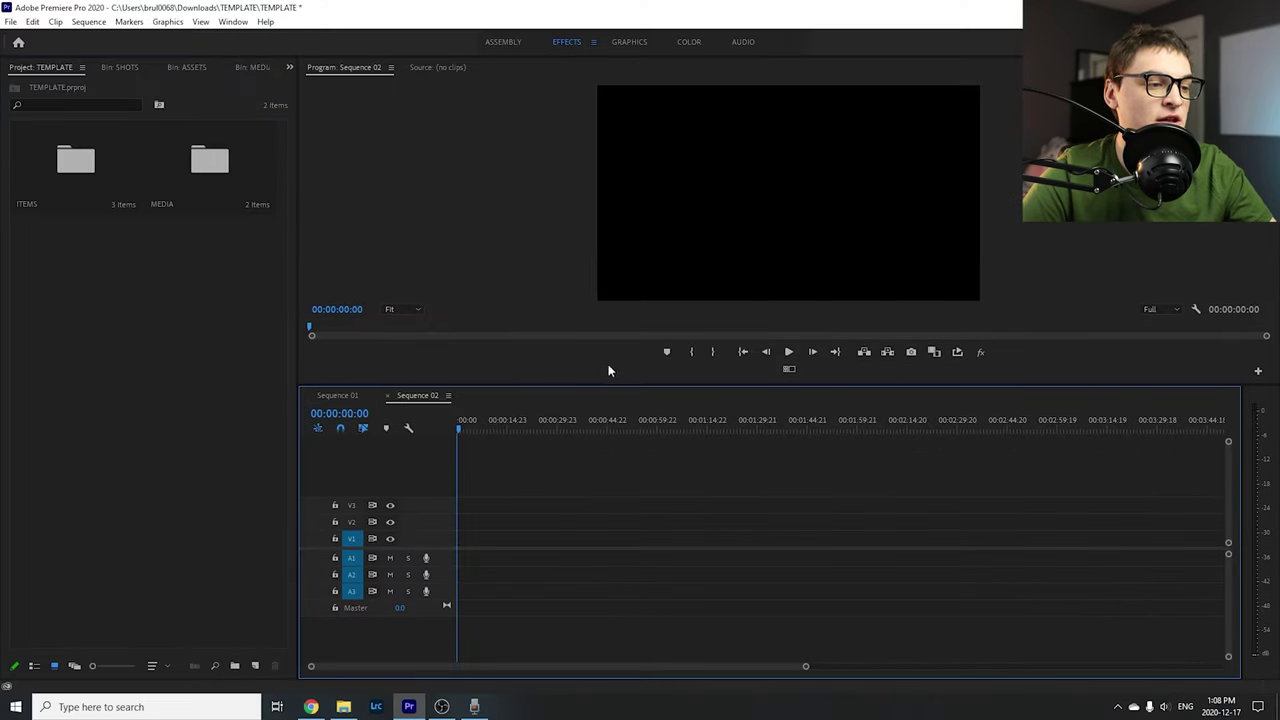
pyautogui.moveTo(612, 392); pyautogui.dragTo(612, 381)
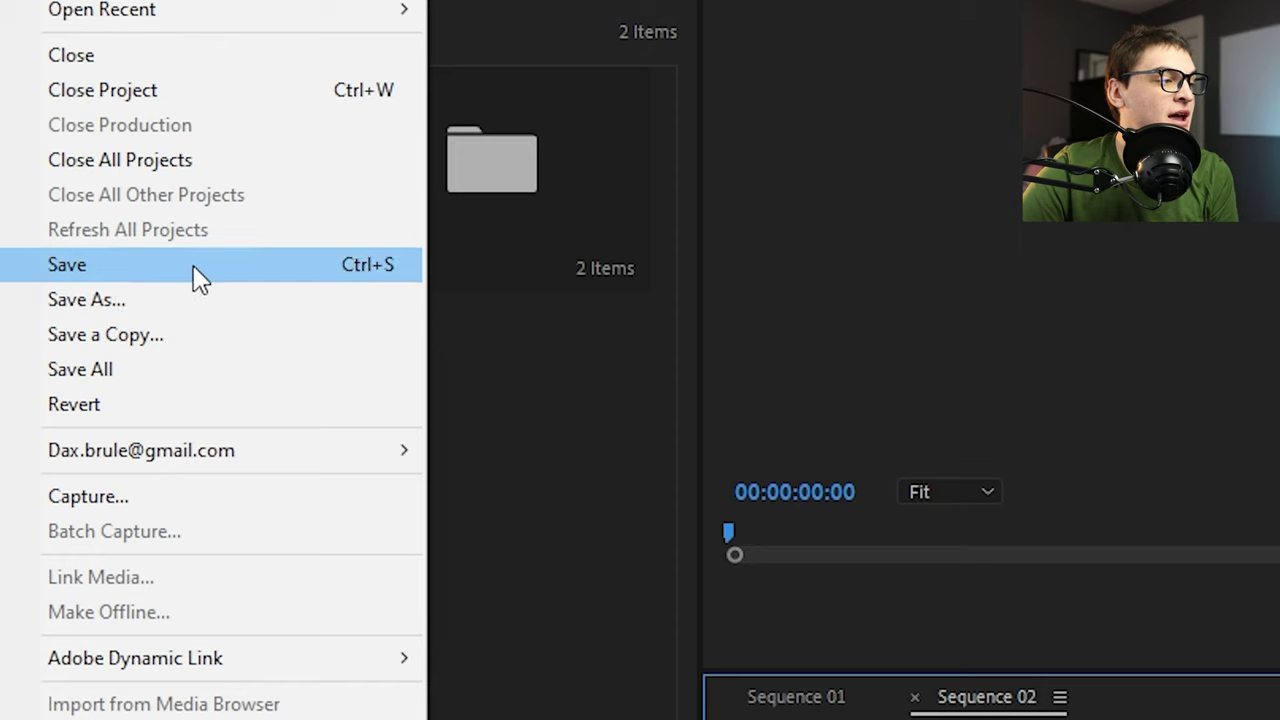
# Save the project over the existing TEMPLATE.prproj, confirming the replacement
pyautogui.click(170, 300)
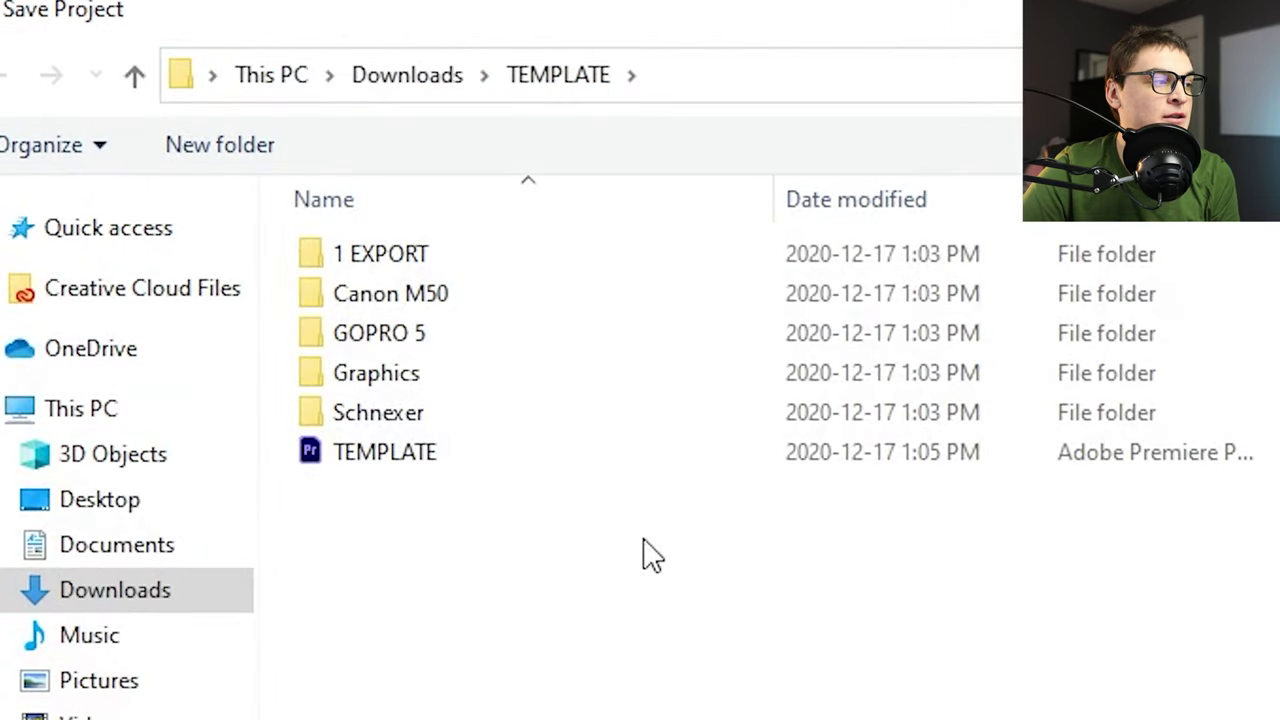
pyautogui.click(350, 452)
pyautogui.press('Return')
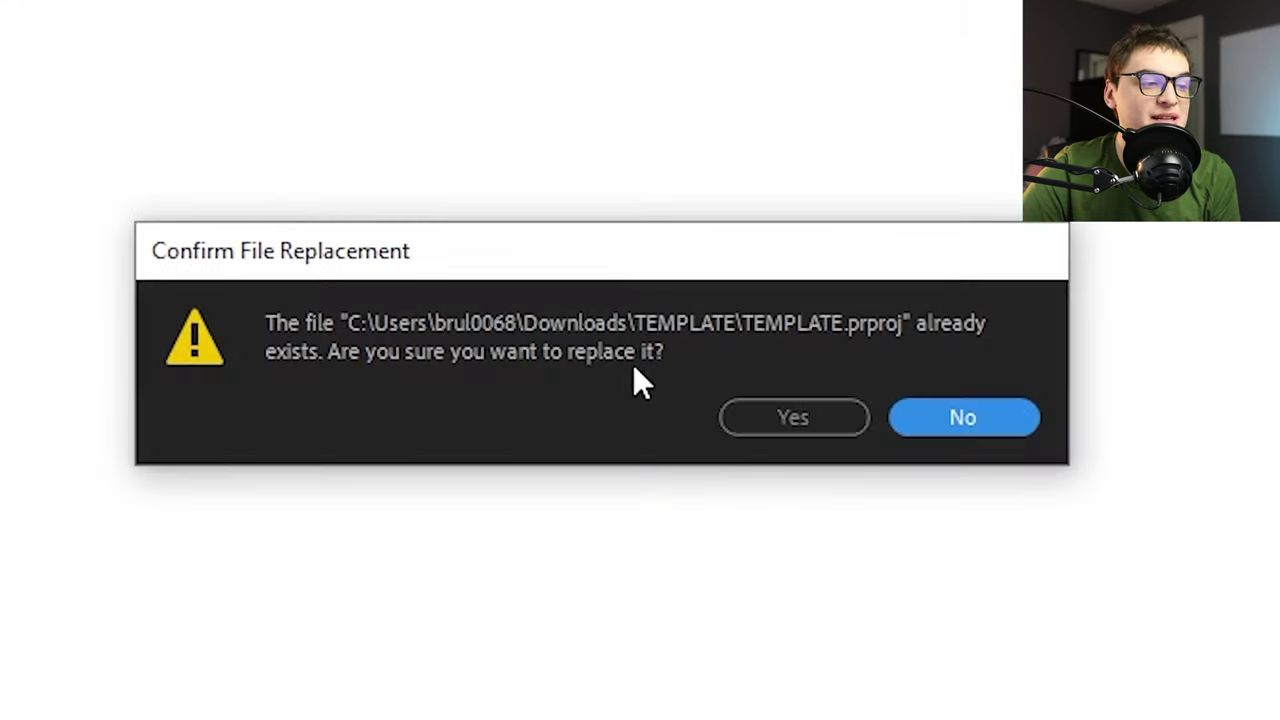
pyautogui.click(787, 412)
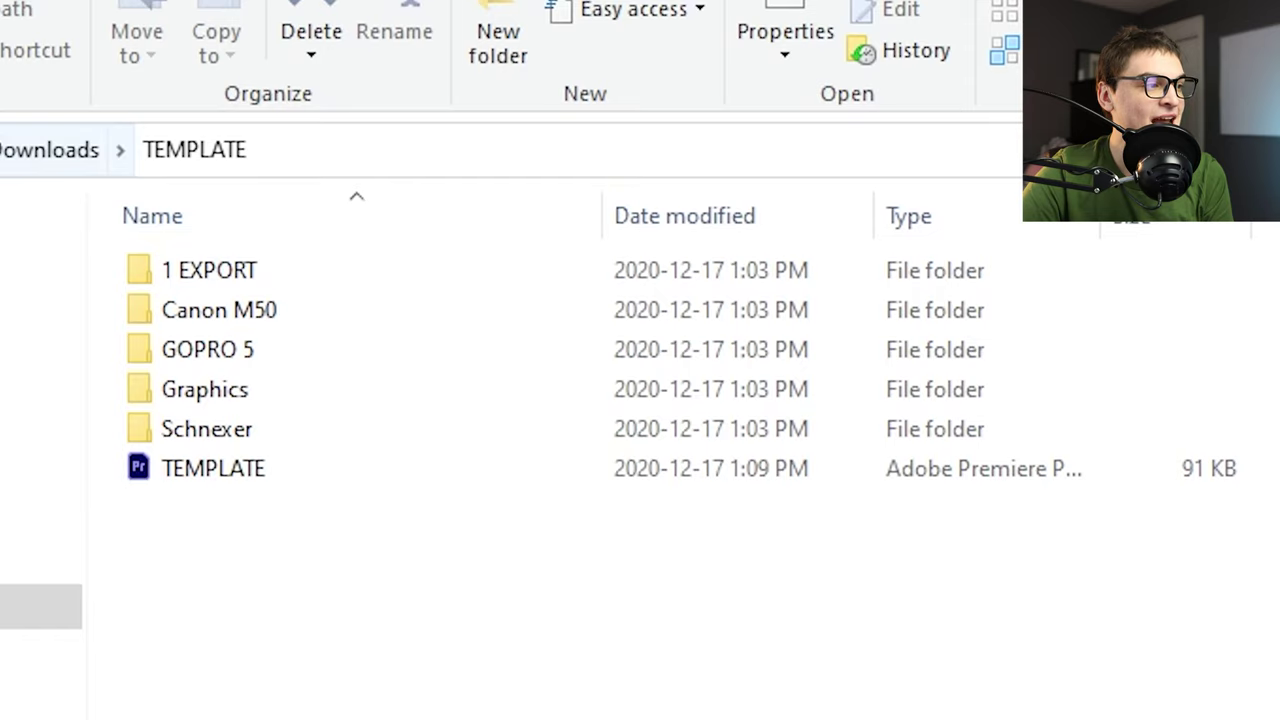
# Go up from the TEMPLATE folder to Downloads
pyautogui.click(162, 152)
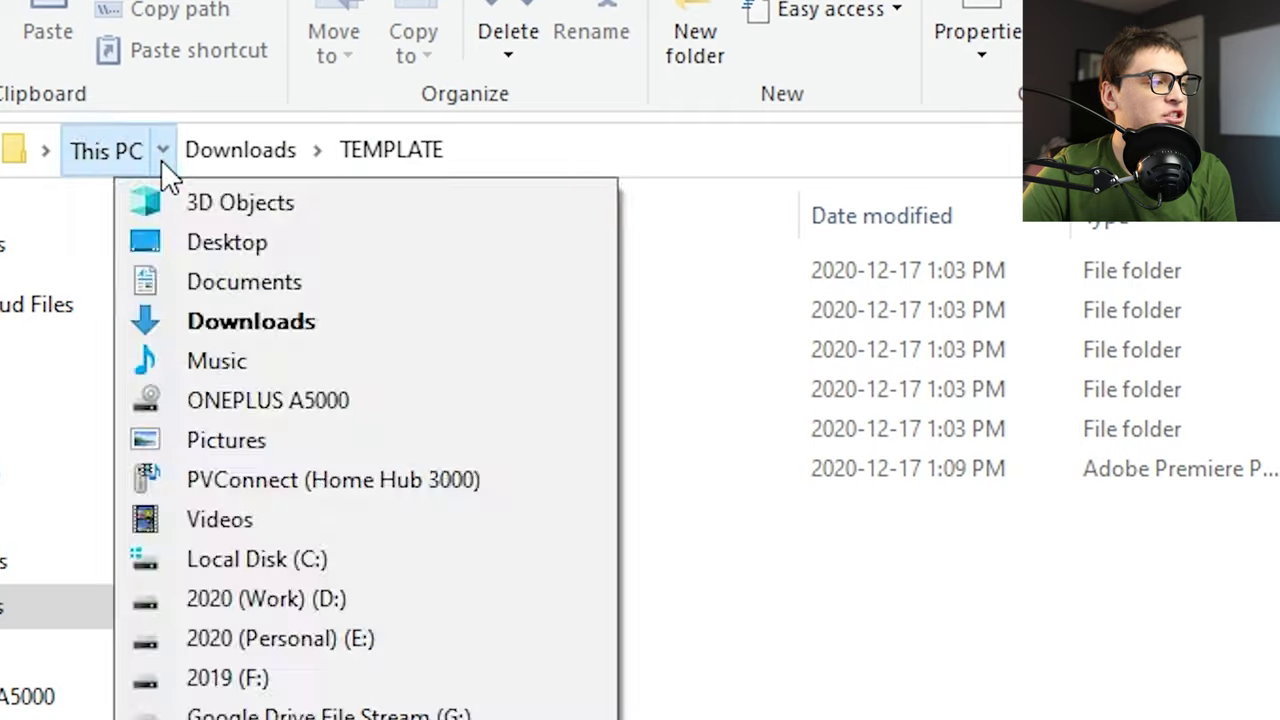
pyautogui.click(251, 320)
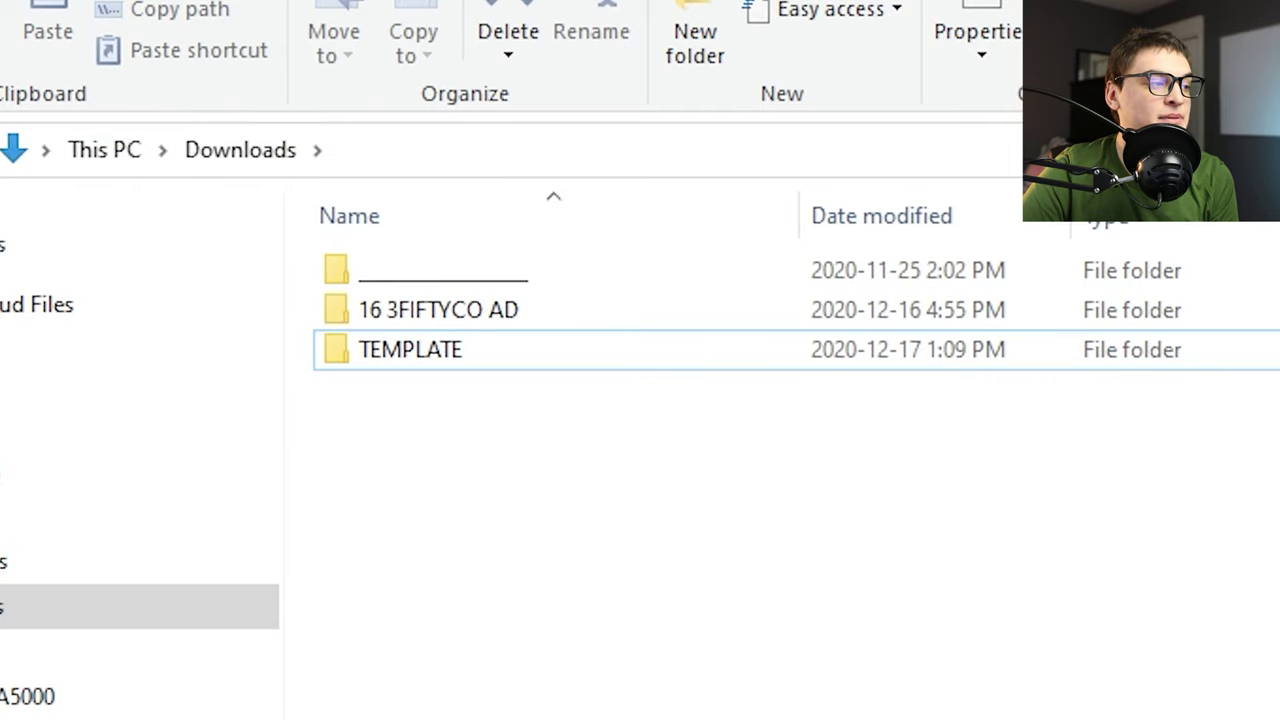
pyautogui.click(521, 310)
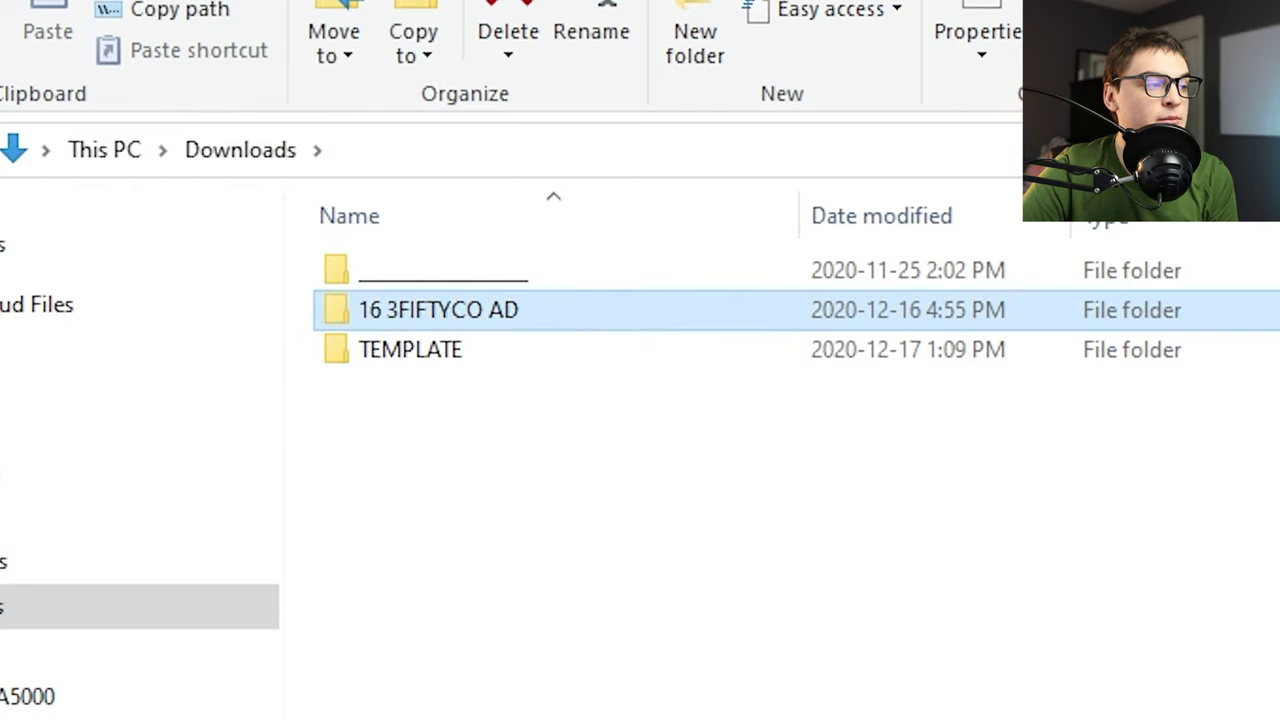
pyautogui.click(420, 268)
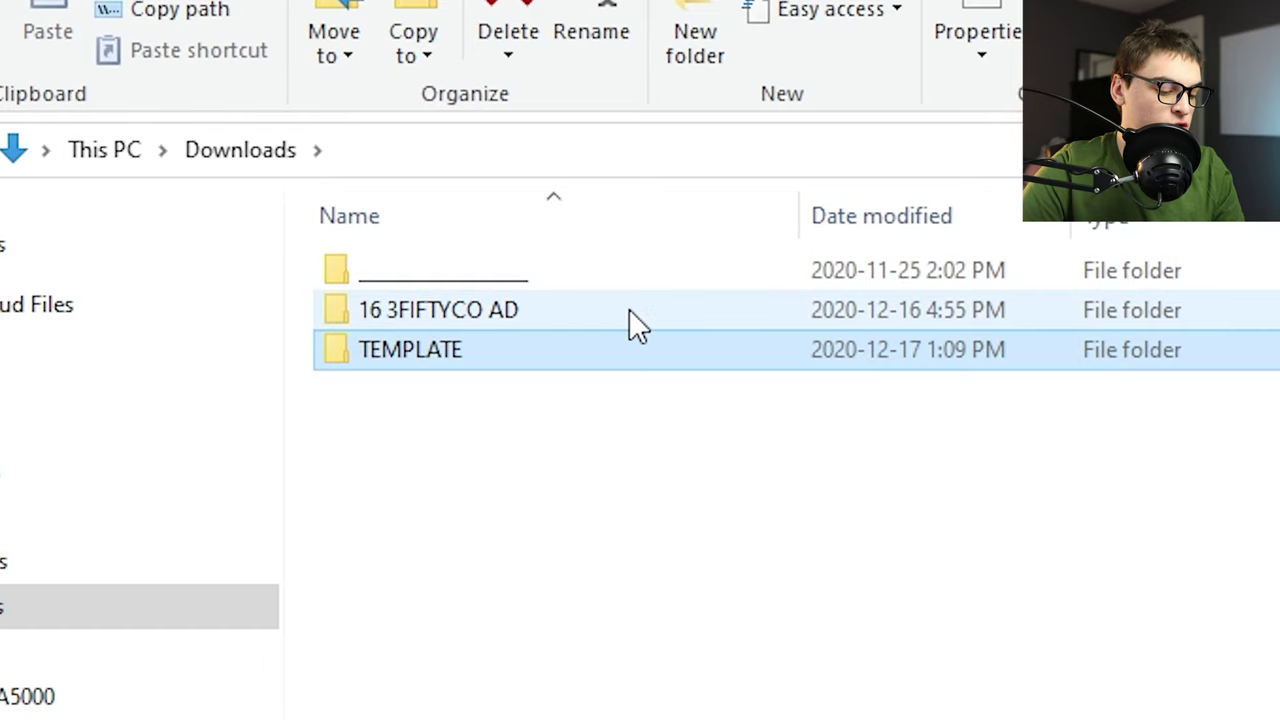
# Copy the TEMPLATE folder, rename the copy '17 Fundraiser for Hospital', and open it
pyautogui.moveTo(630, 294)
pyautogui.moveTo(623, 351); pyautogui.dragTo(950, 547)
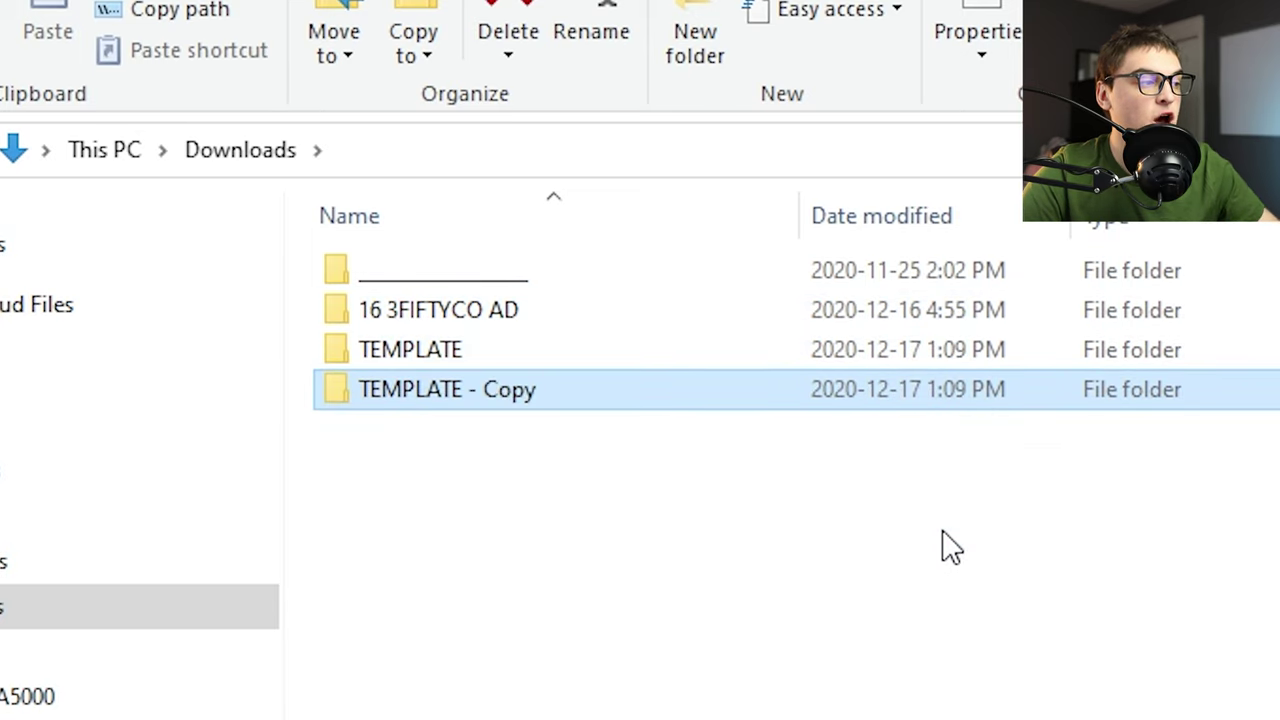
pyautogui.click(632, 8)
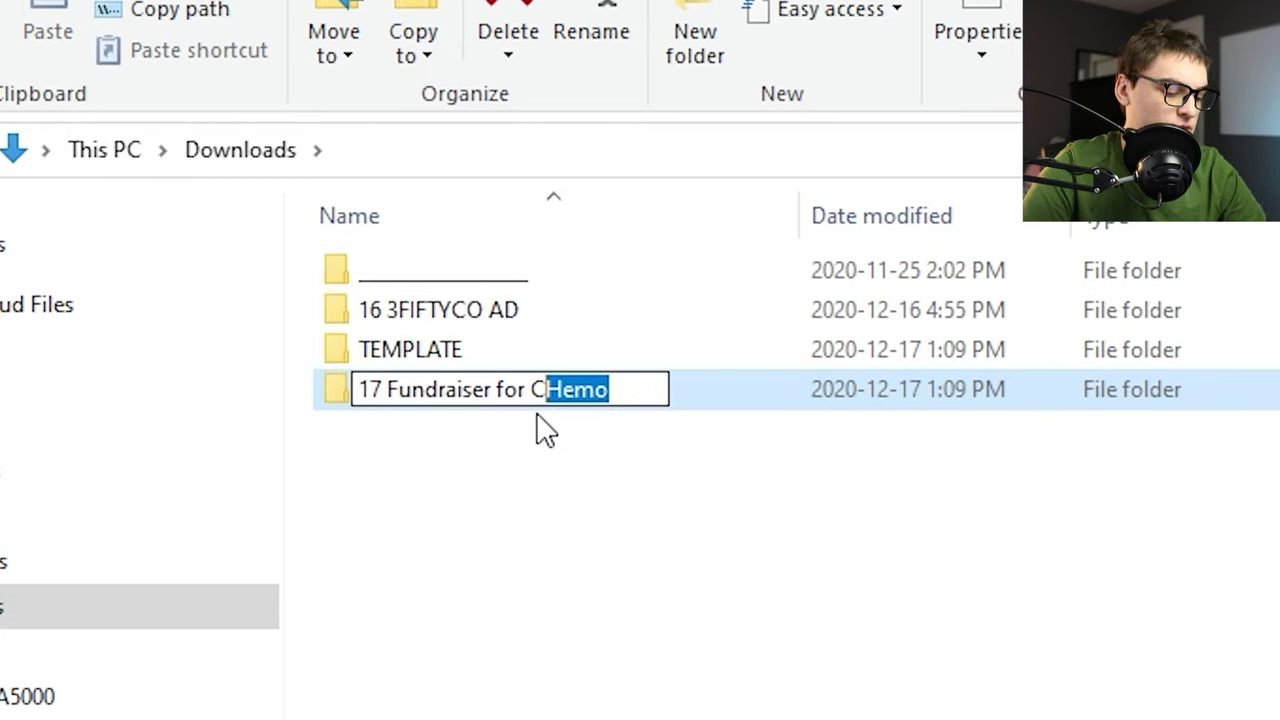
pyautogui.write('al')
pyautogui.press('Return')
pyautogui.press('Return')
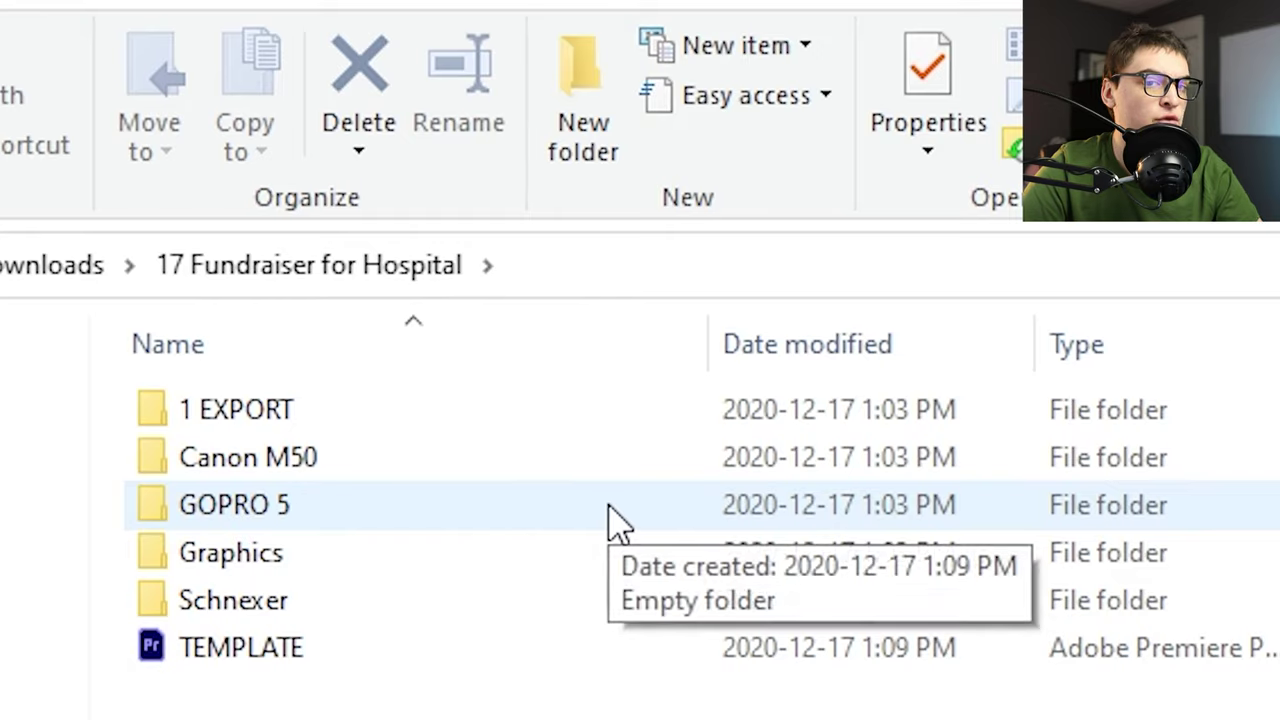
# Remove the GOPRO 5 folder, then rename TEMPLATE.prproj to '17 Fundraiser for Hospital'
pyautogui.click(609, 523)
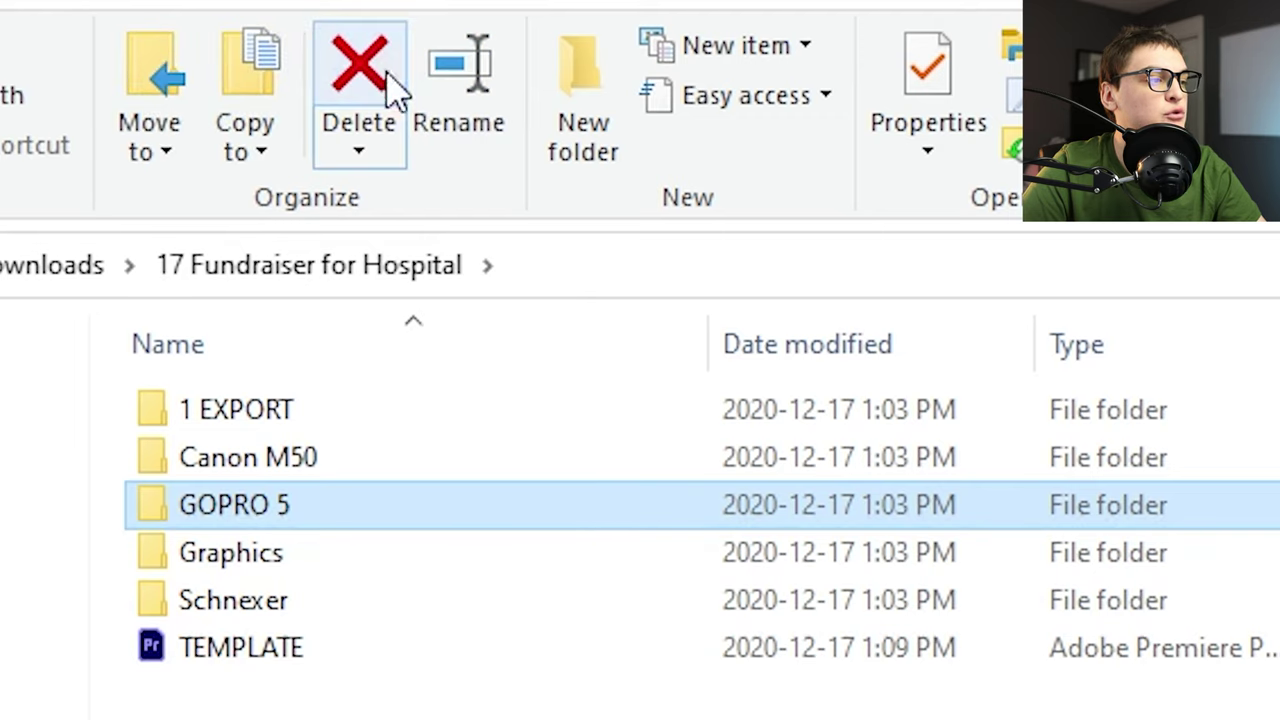
pyautogui.click(396, 86)
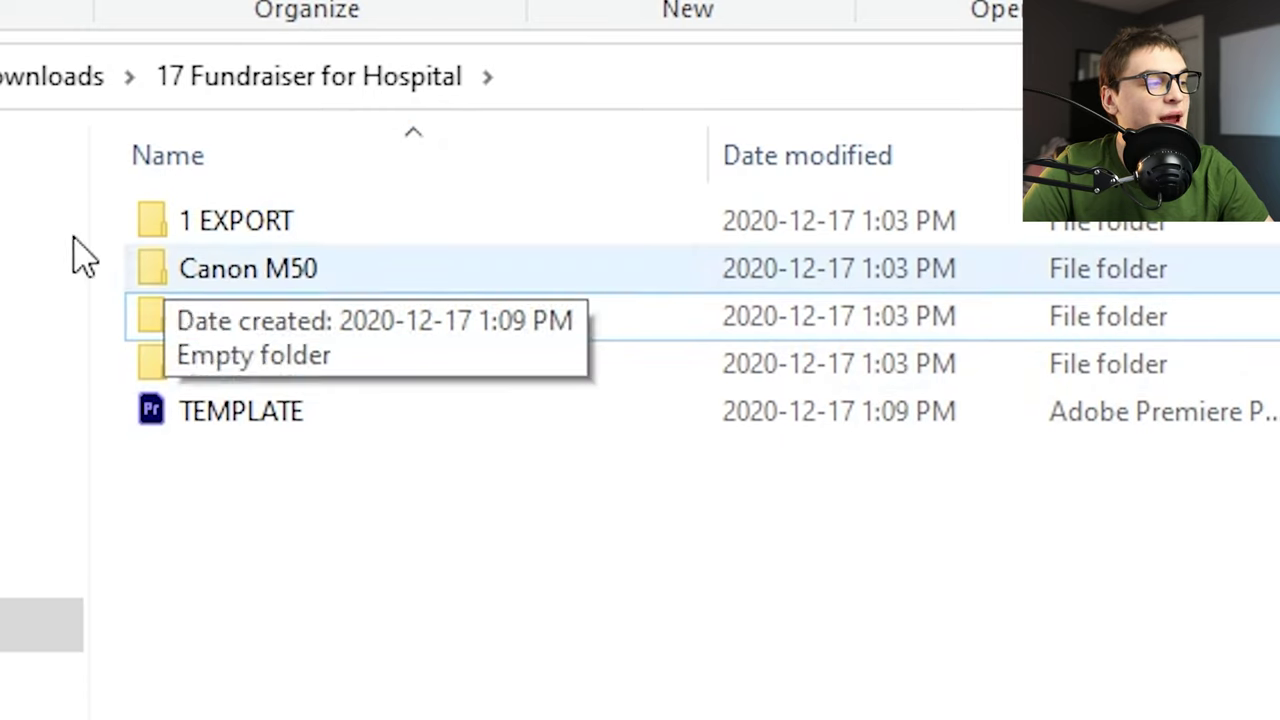
pyautogui.click(517, 410)
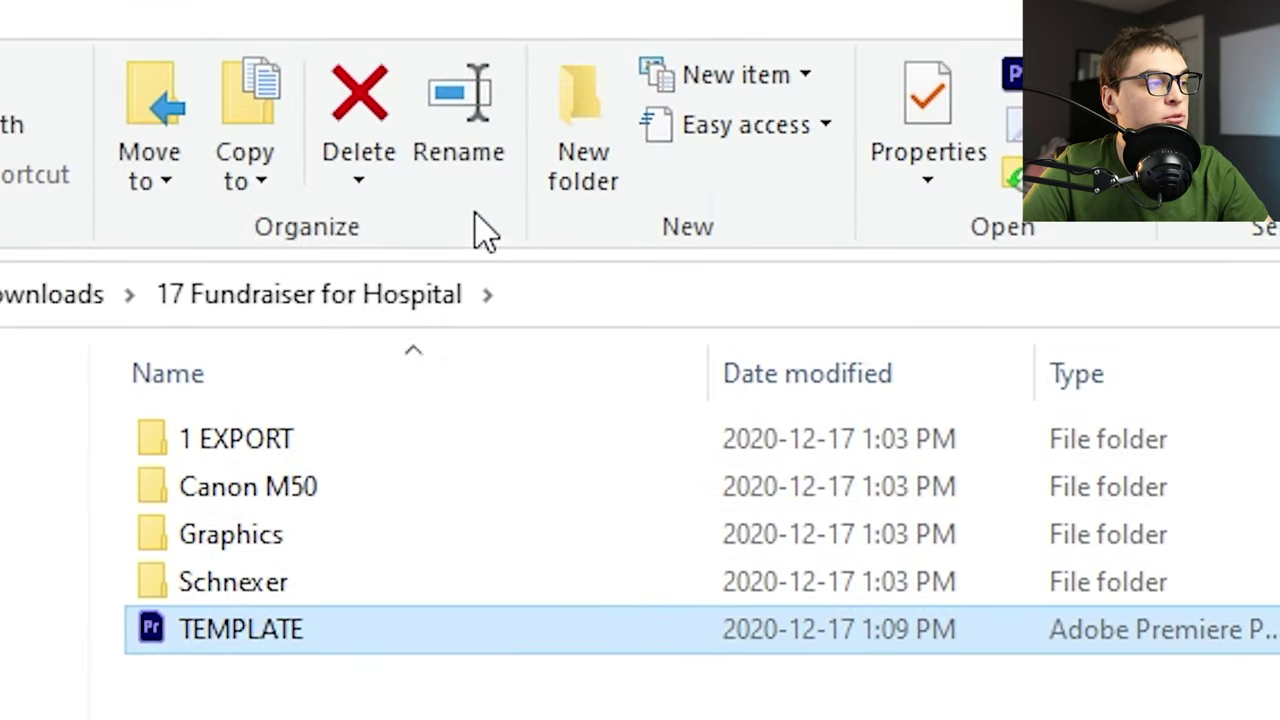
pyautogui.click(481, 75)
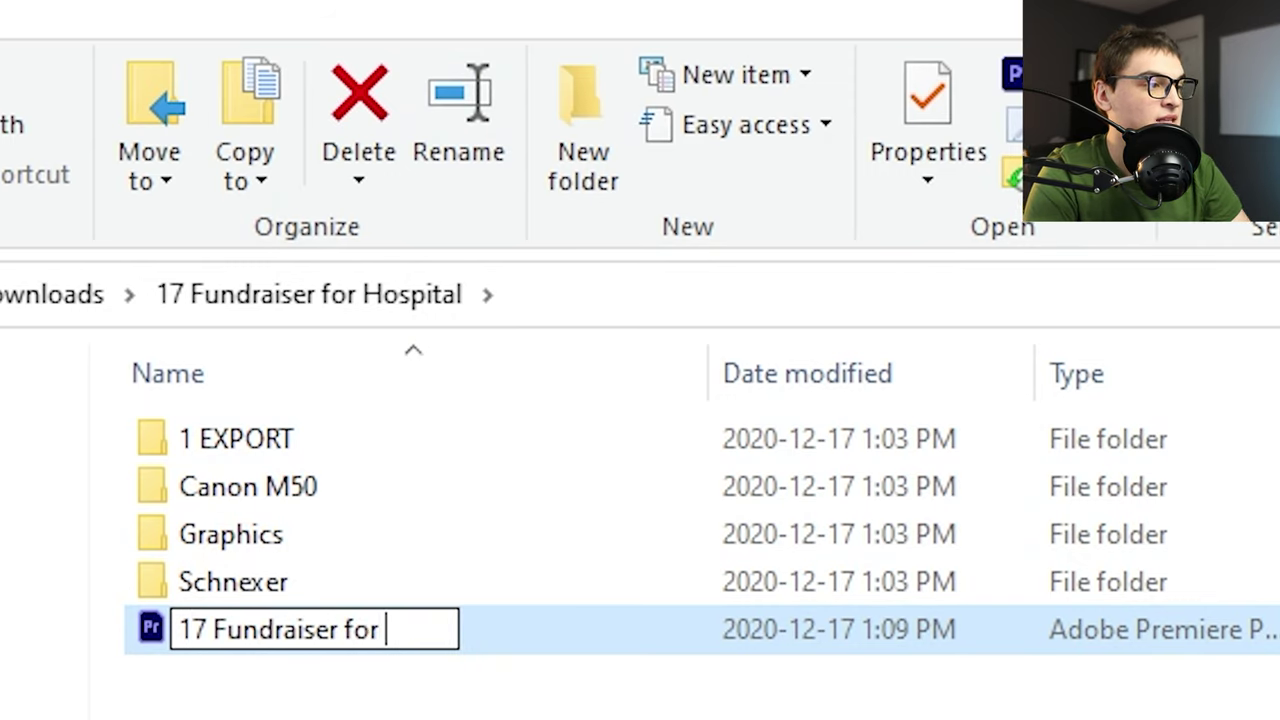
pyautogui.write('17 Fundraiser for Hospital')
pyautogui.press('Return')
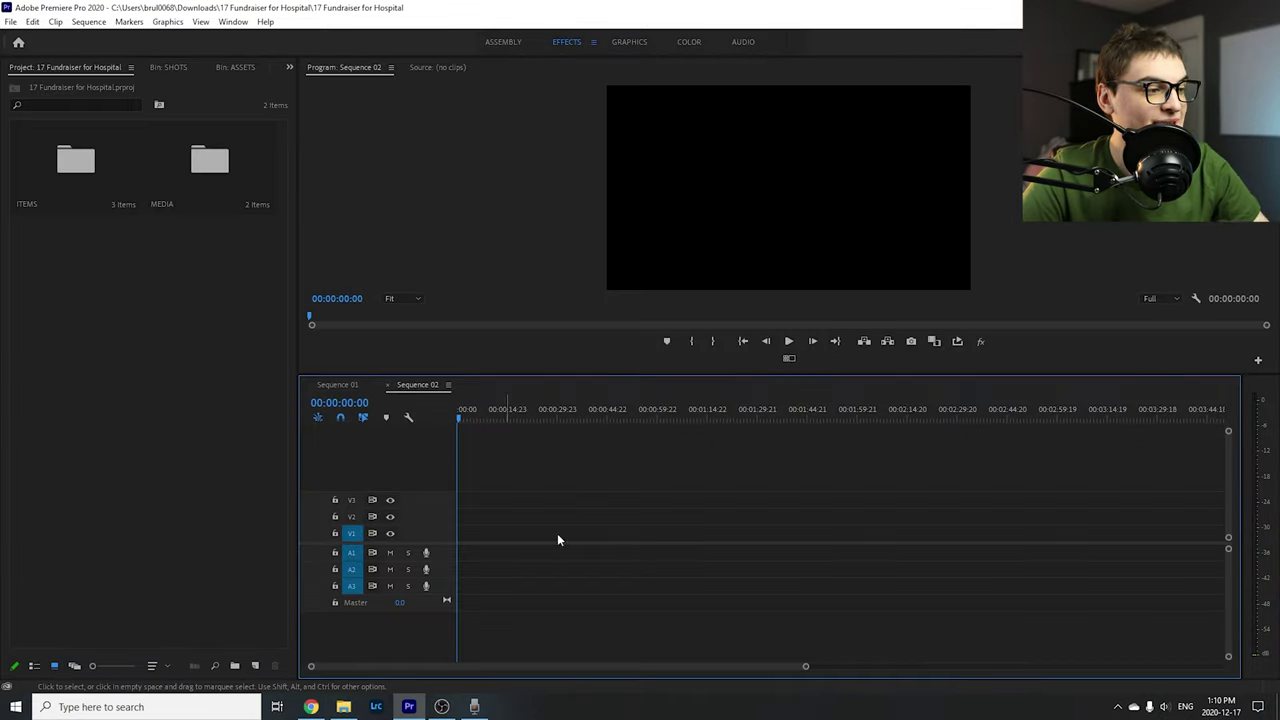
# In the MEDIA bin, import the Canon M50, Graphics and Schnexer folders, then select ASSETS
pyautogui.doubleClick(186, 172)
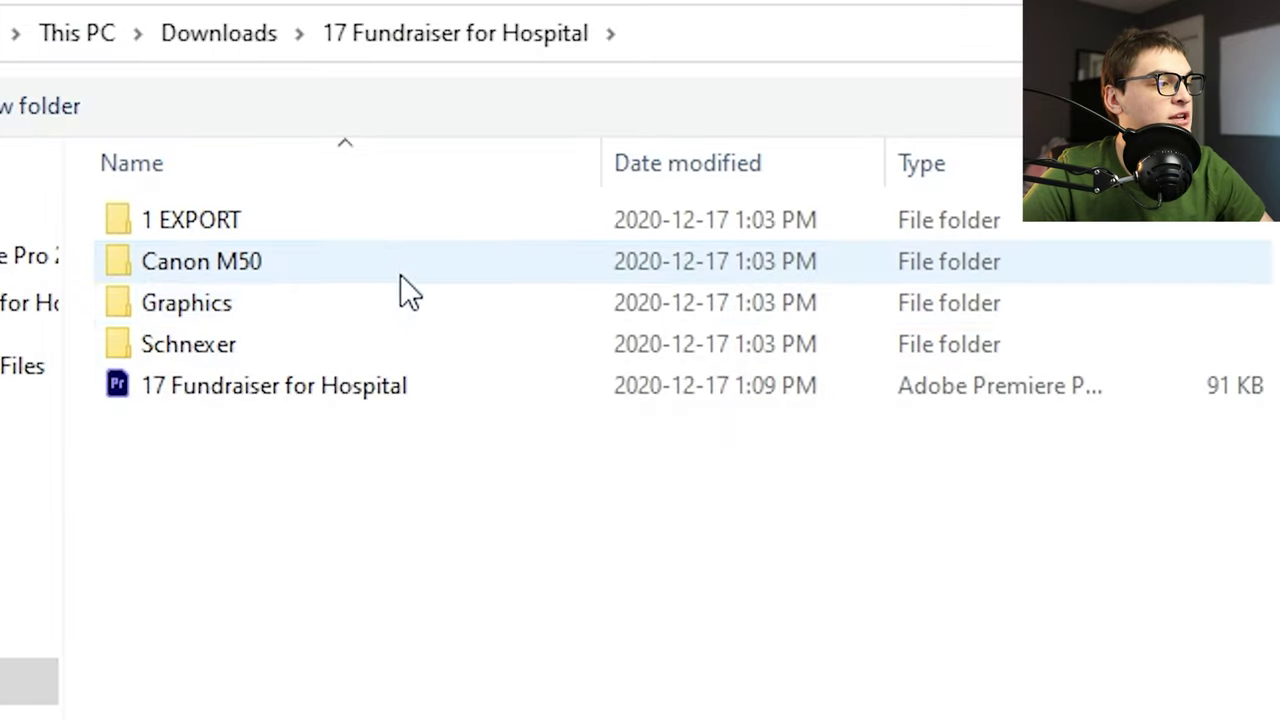
pyautogui.click(400, 268)
pyautogui.keyDown('shift'); pyautogui.click(309, 362); pyautogui.keyUp('shift')
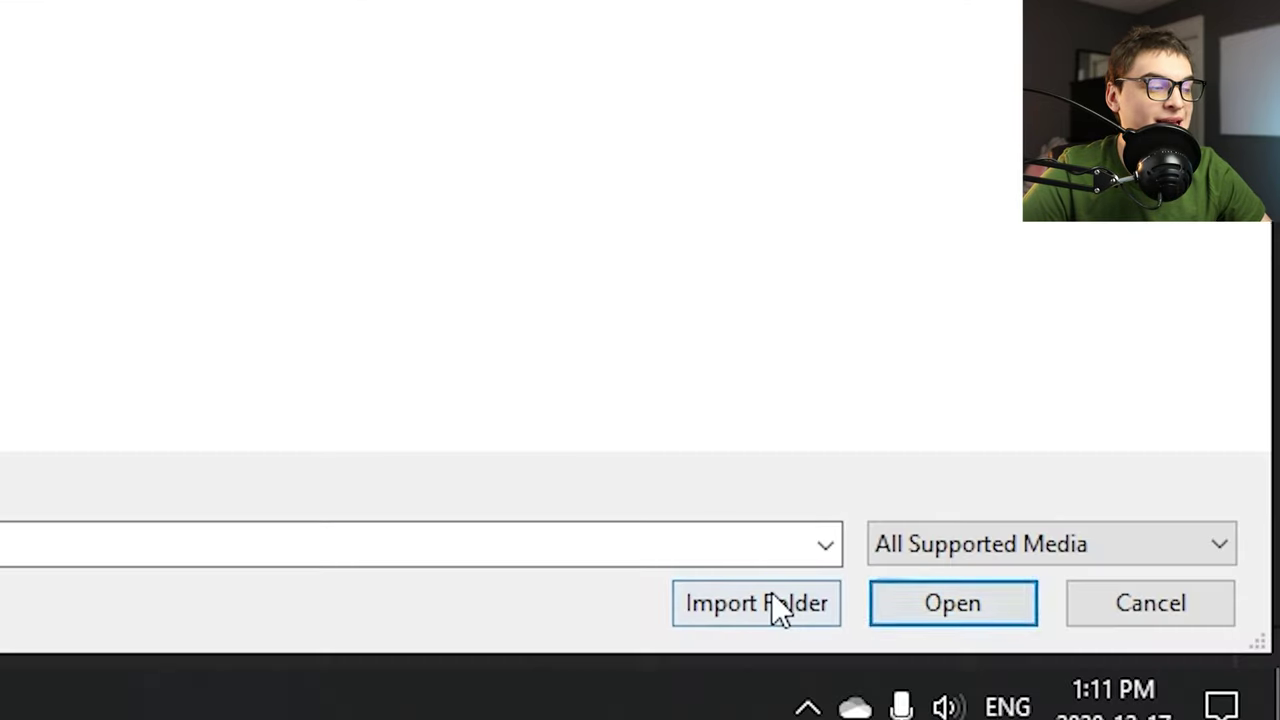
pyautogui.click(772, 603)
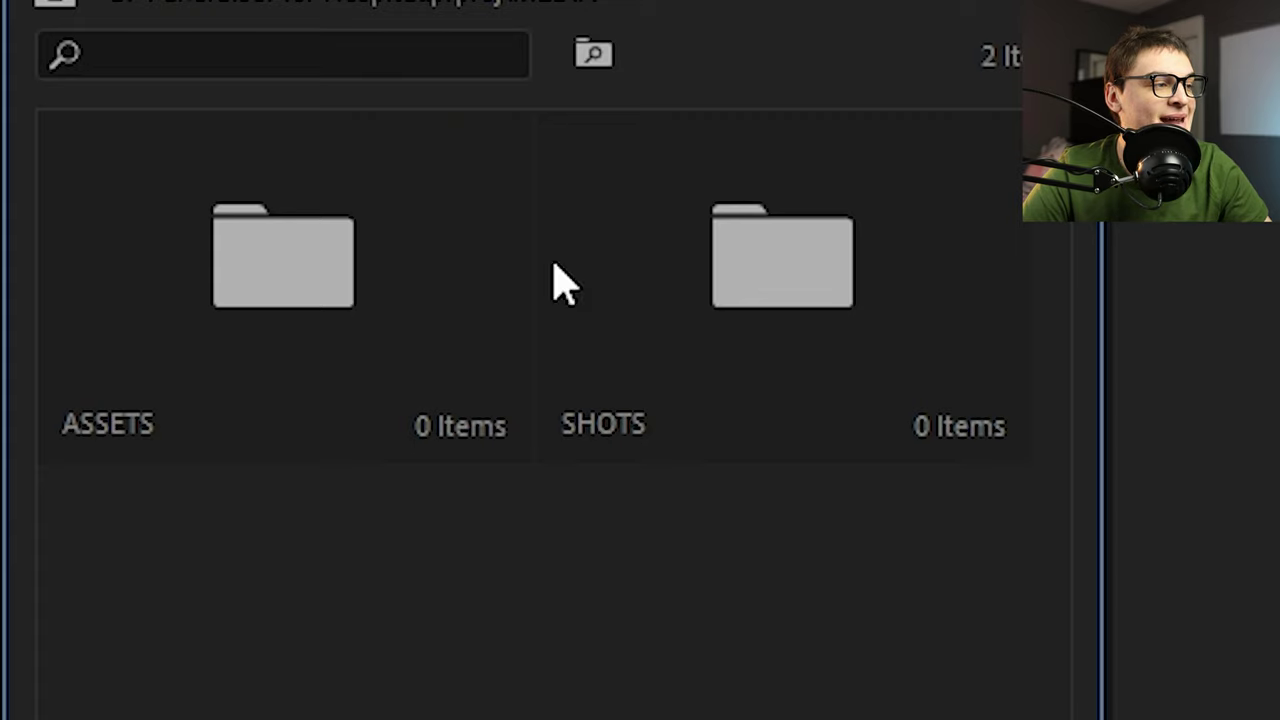
pyautogui.click(338, 216)
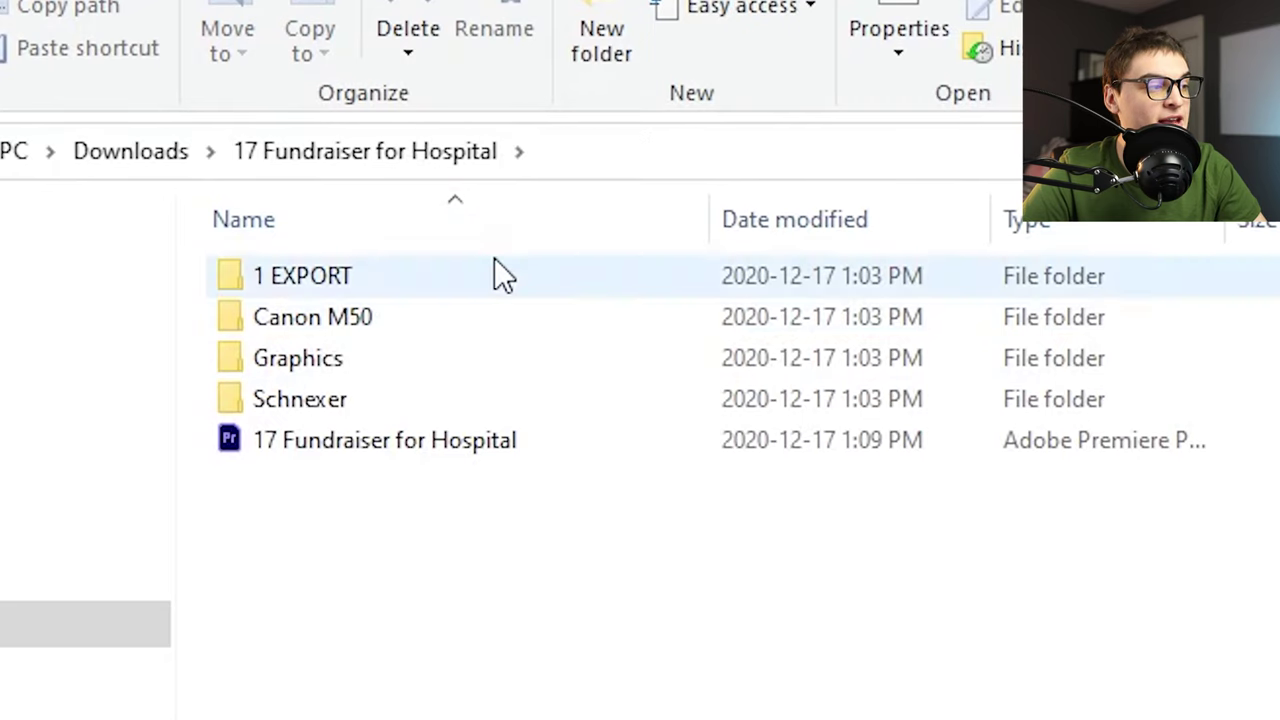
# Leave the 1 EXPORT folder and navigate back up to Downloads
pyautogui.doubleClick(494, 274)
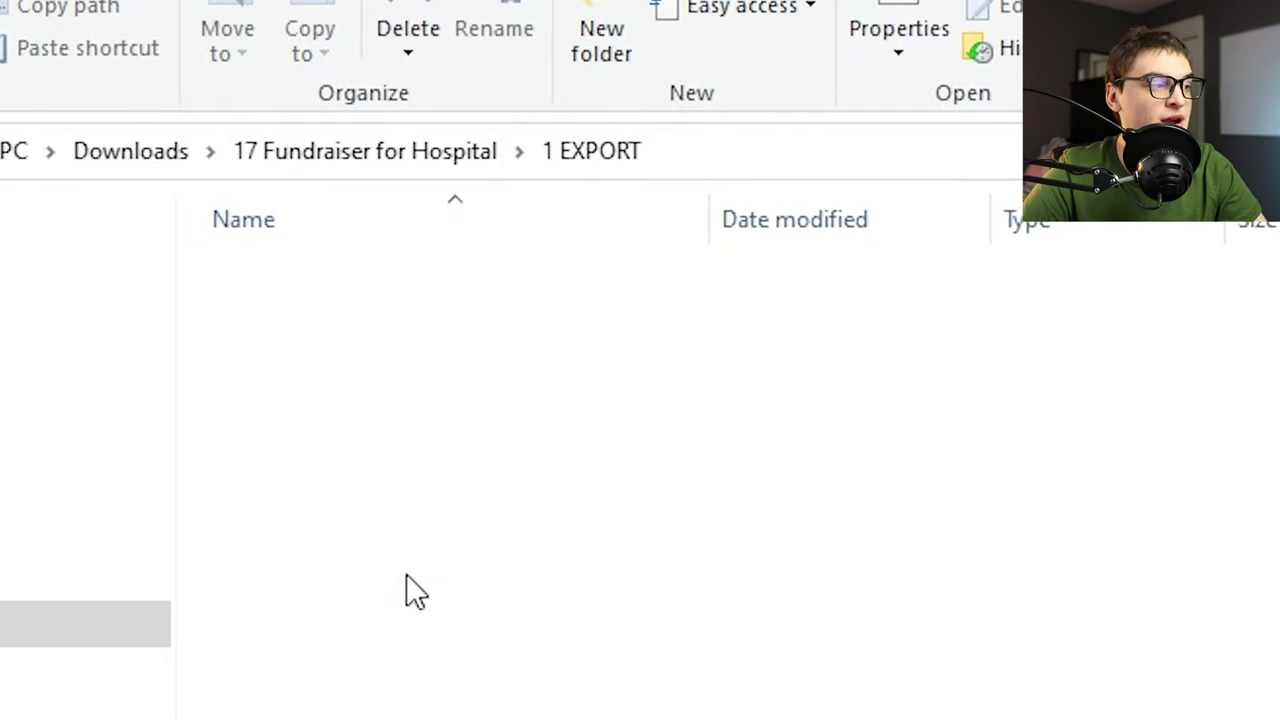
pyautogui.click(377, 160)
pyautogui.click(205, 155)
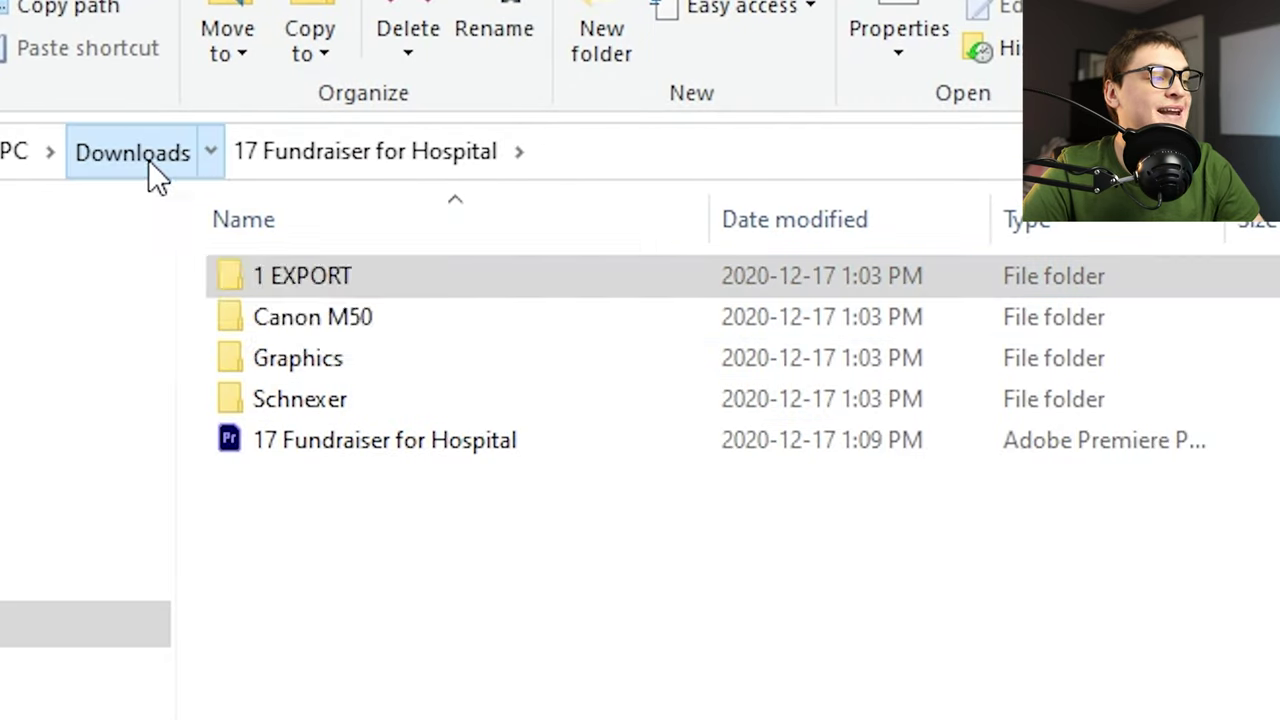
pyautogui.click(148, 159)
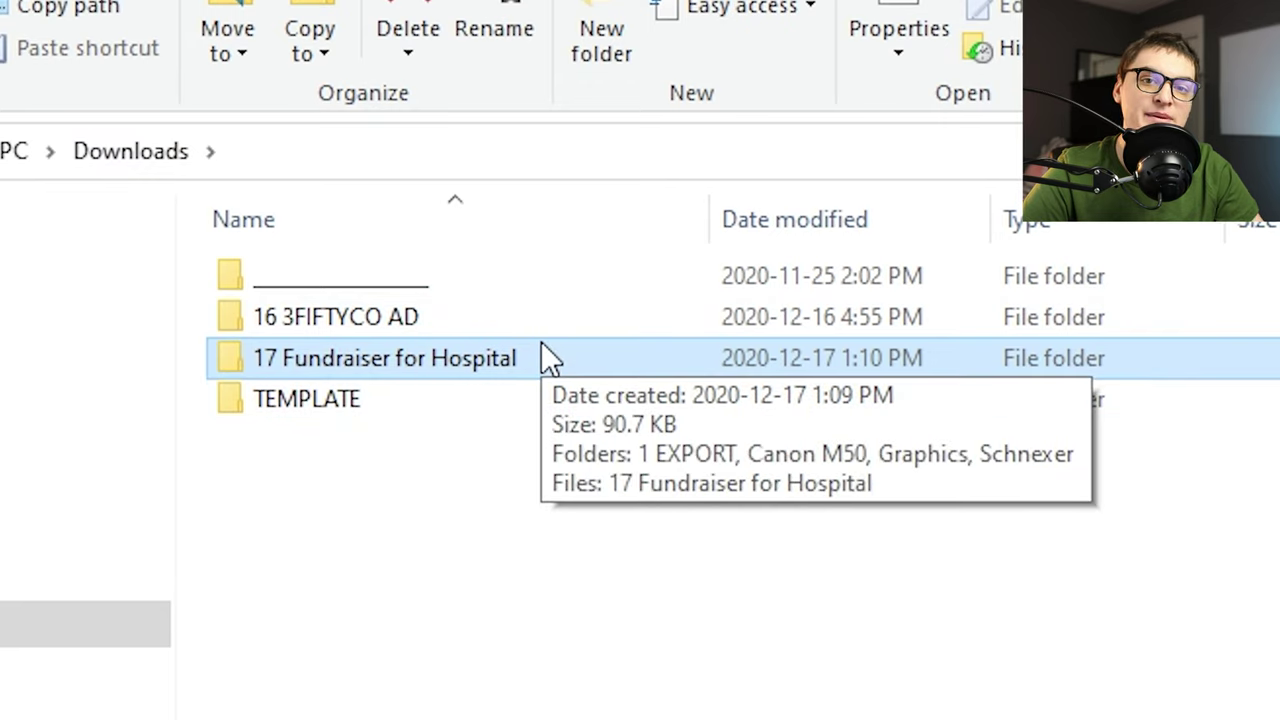
# Copy the 17 Fundraiser for Hospital folder into 1 January on the 2020 (Work) (D:) drive
pyautogui.moveTo(541, 345); pyautogui.dragTo(0, 719)
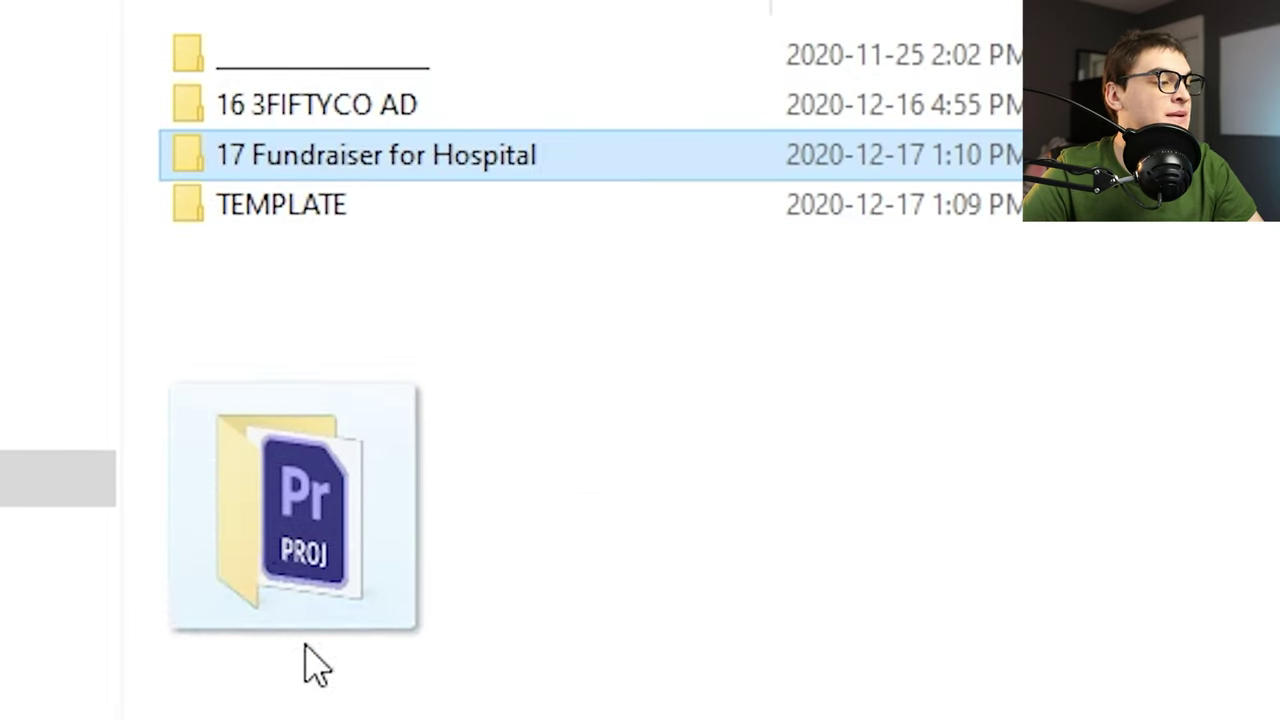
pyautogui.moveTo(275, 248); pyautogui.dragTo(272, 238)
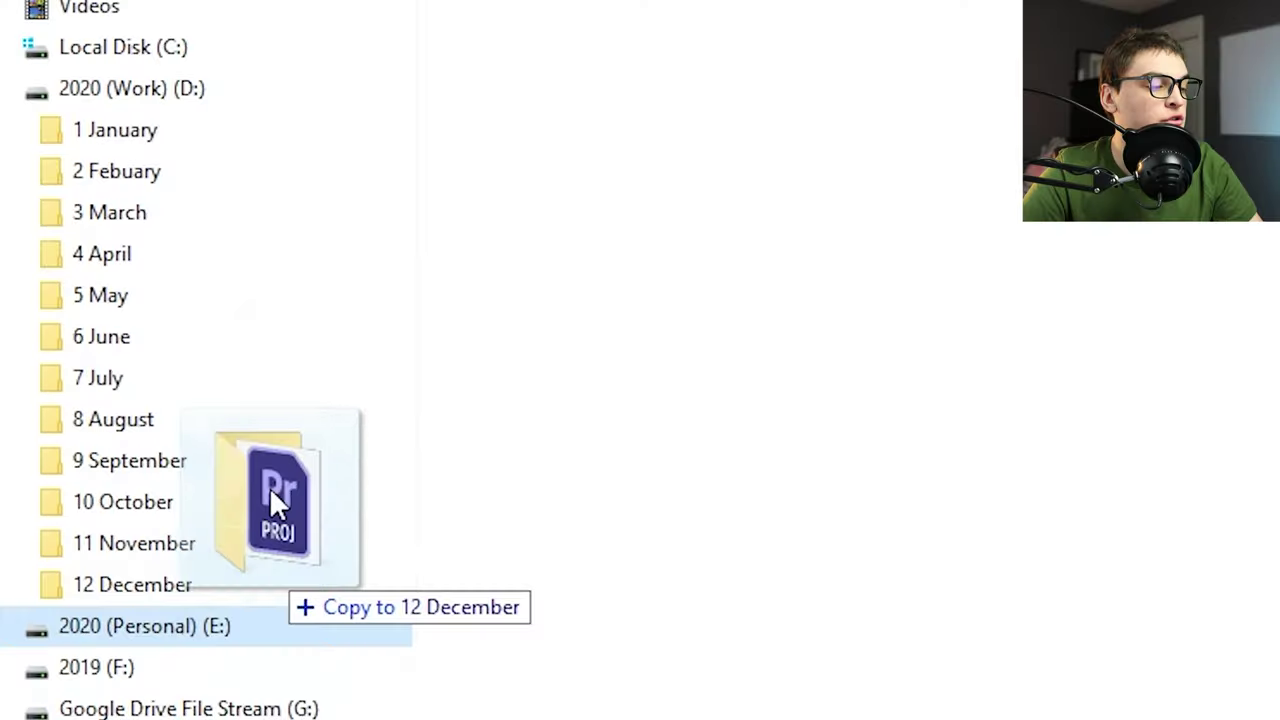
pyautogui.moveTo(272, 505); pyautogui.dragTo(1279, 450)
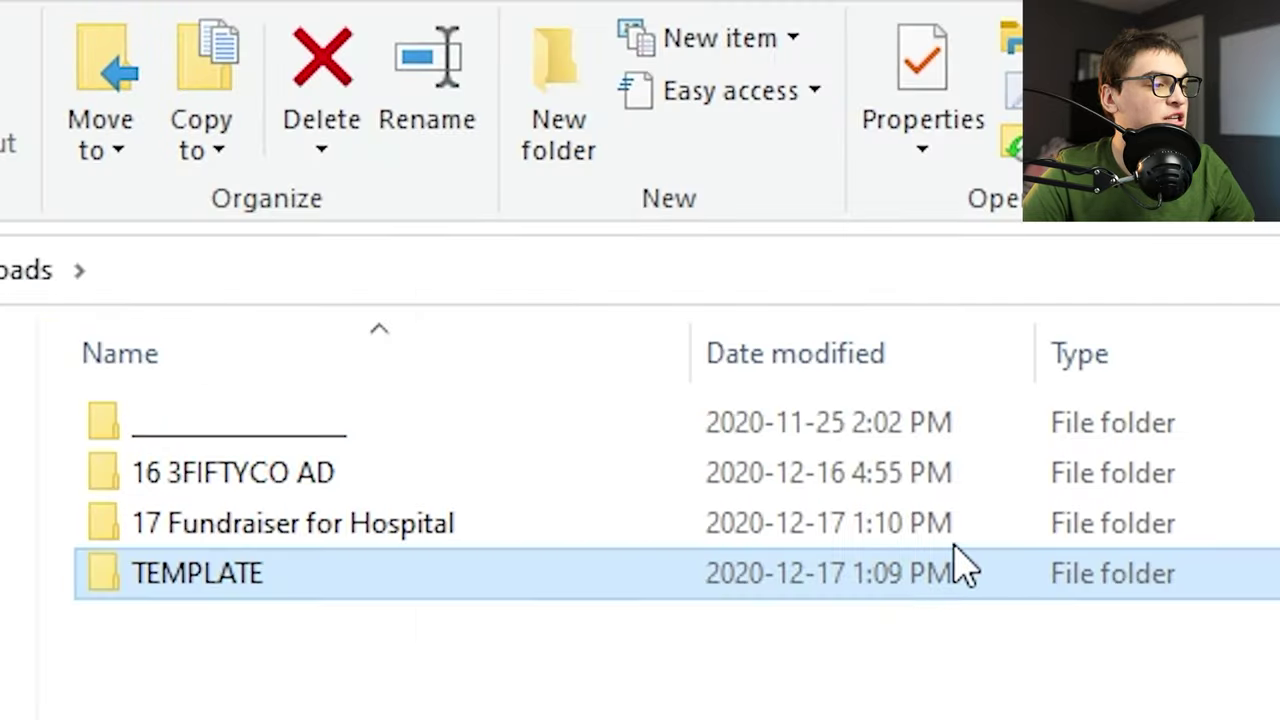
# Delete the 17 Fundraiser and TEMPLATE folders, then locate and select the older TEMPLATE project
pyautogui.keyDown('ctrl'); pyautogui.click(833, 520); pyautogui.keyUp('ctrl')
pyautogui.click(340, 80)
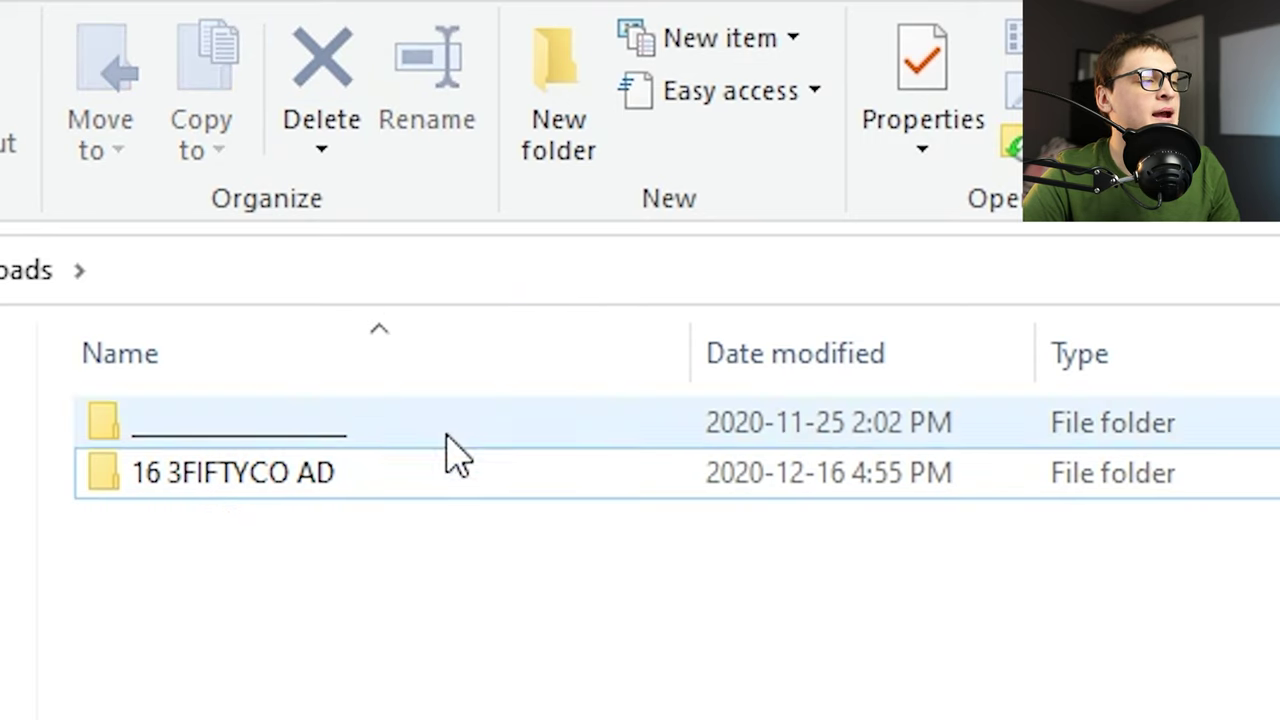
pyautogui.doubleClick(465, 465)
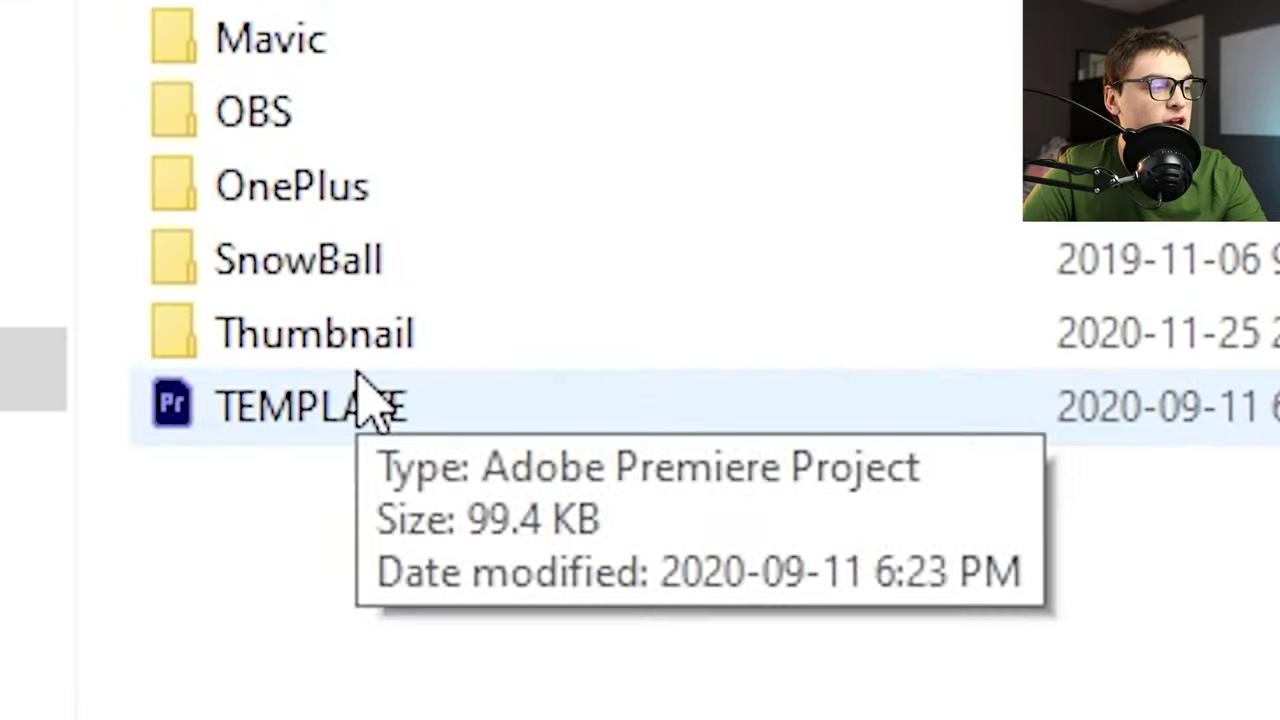
pyautogui.click(360, 380)
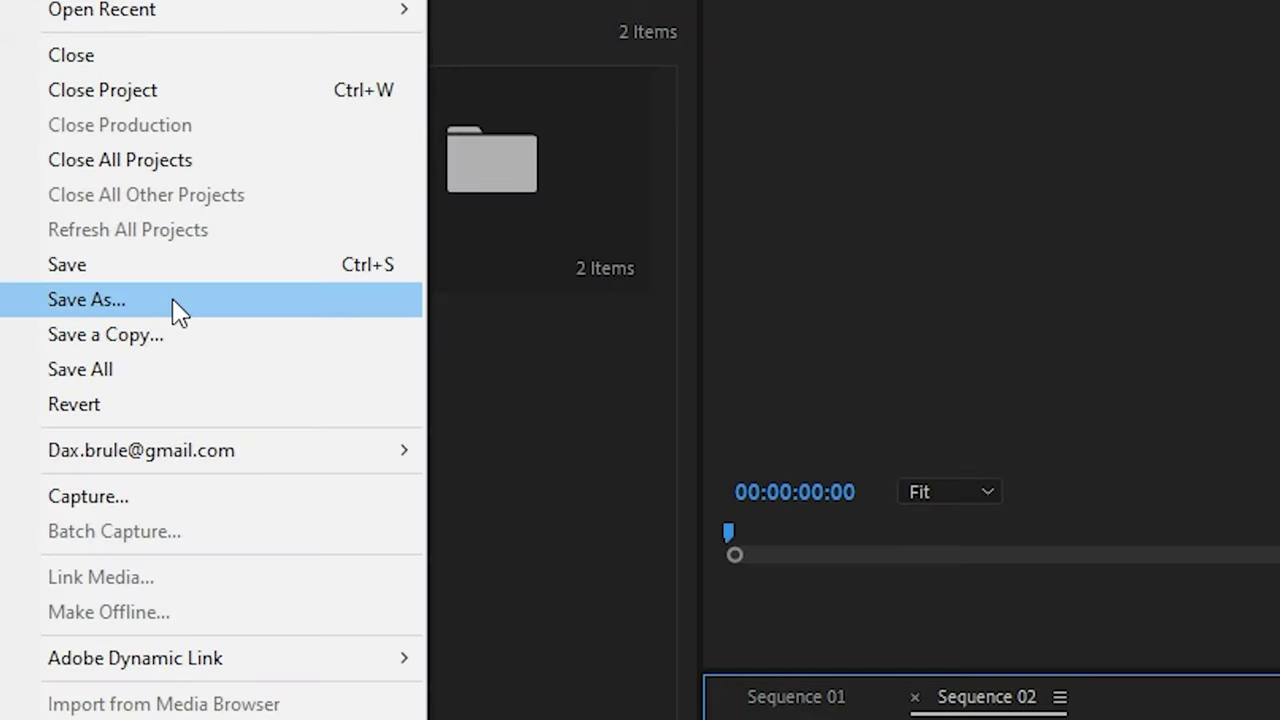